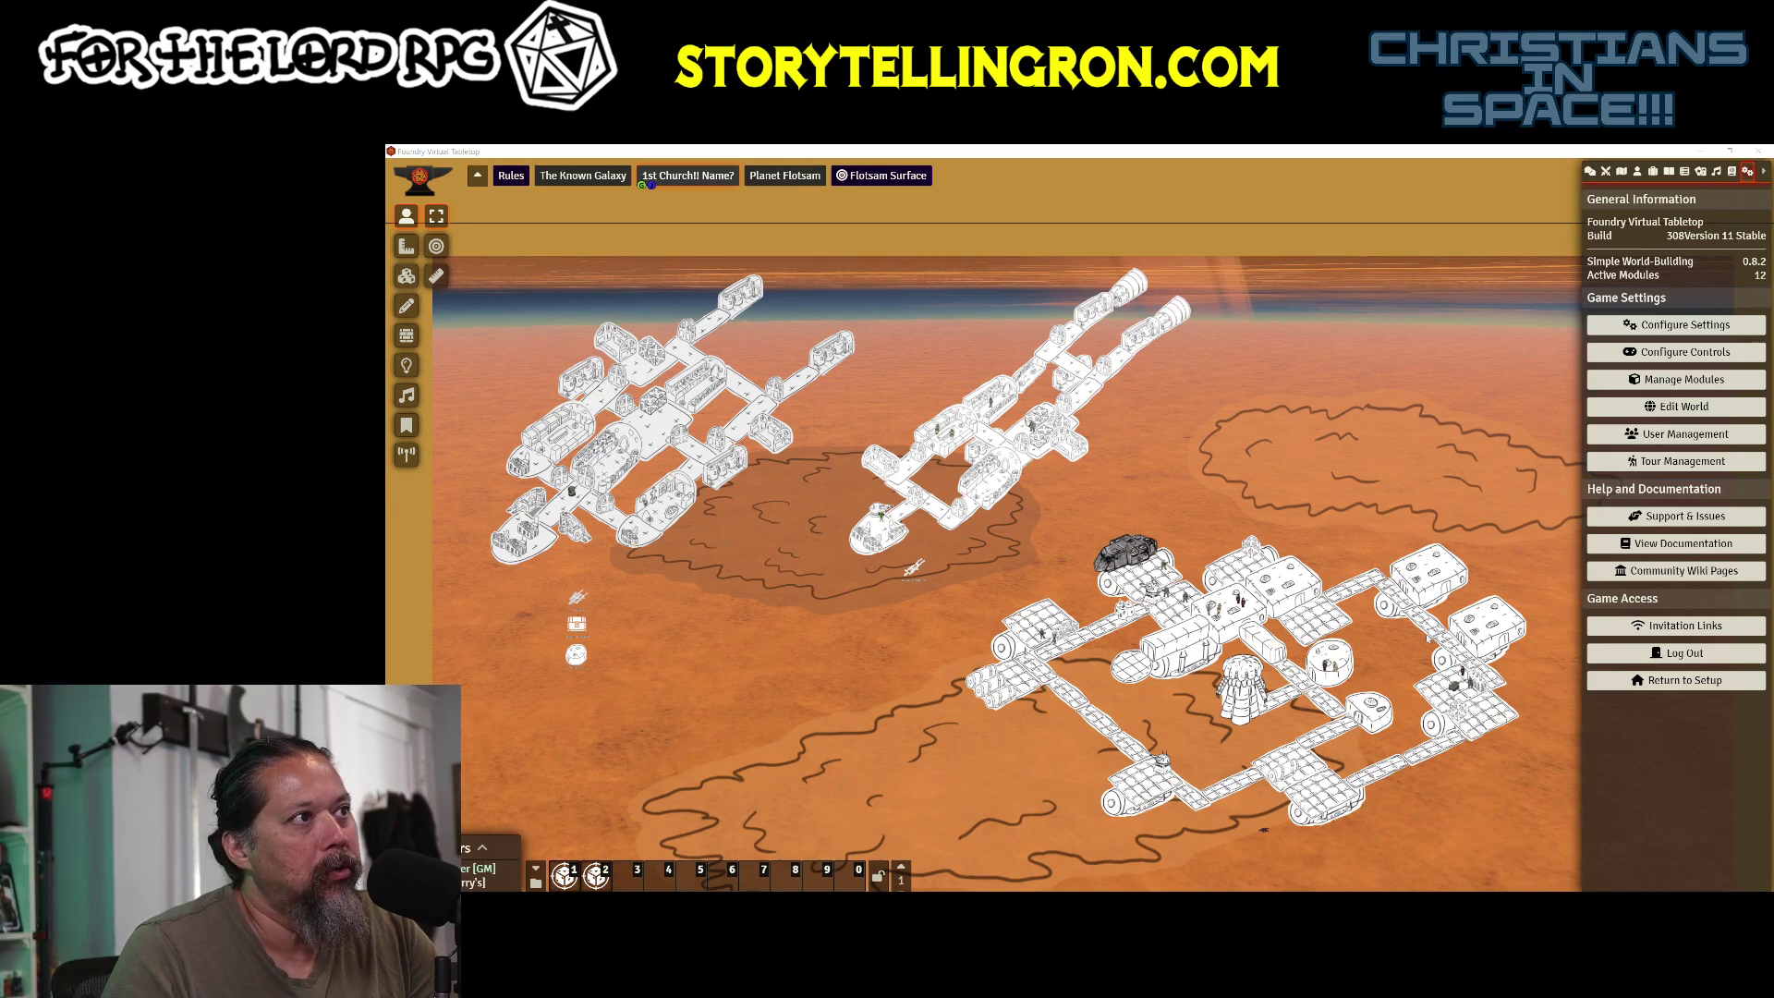
# Step: Open the character sheet of the token near the landed shuttle, read it through to the Blessings, Abilities & Skills section, and close it
pyautogui.scroll(5, 1075, 538)
pyautogui.moveTo(1301, 671); pyautogui.dragTo(1158, 571)
pyautogui.doubleClick(1158, 569)
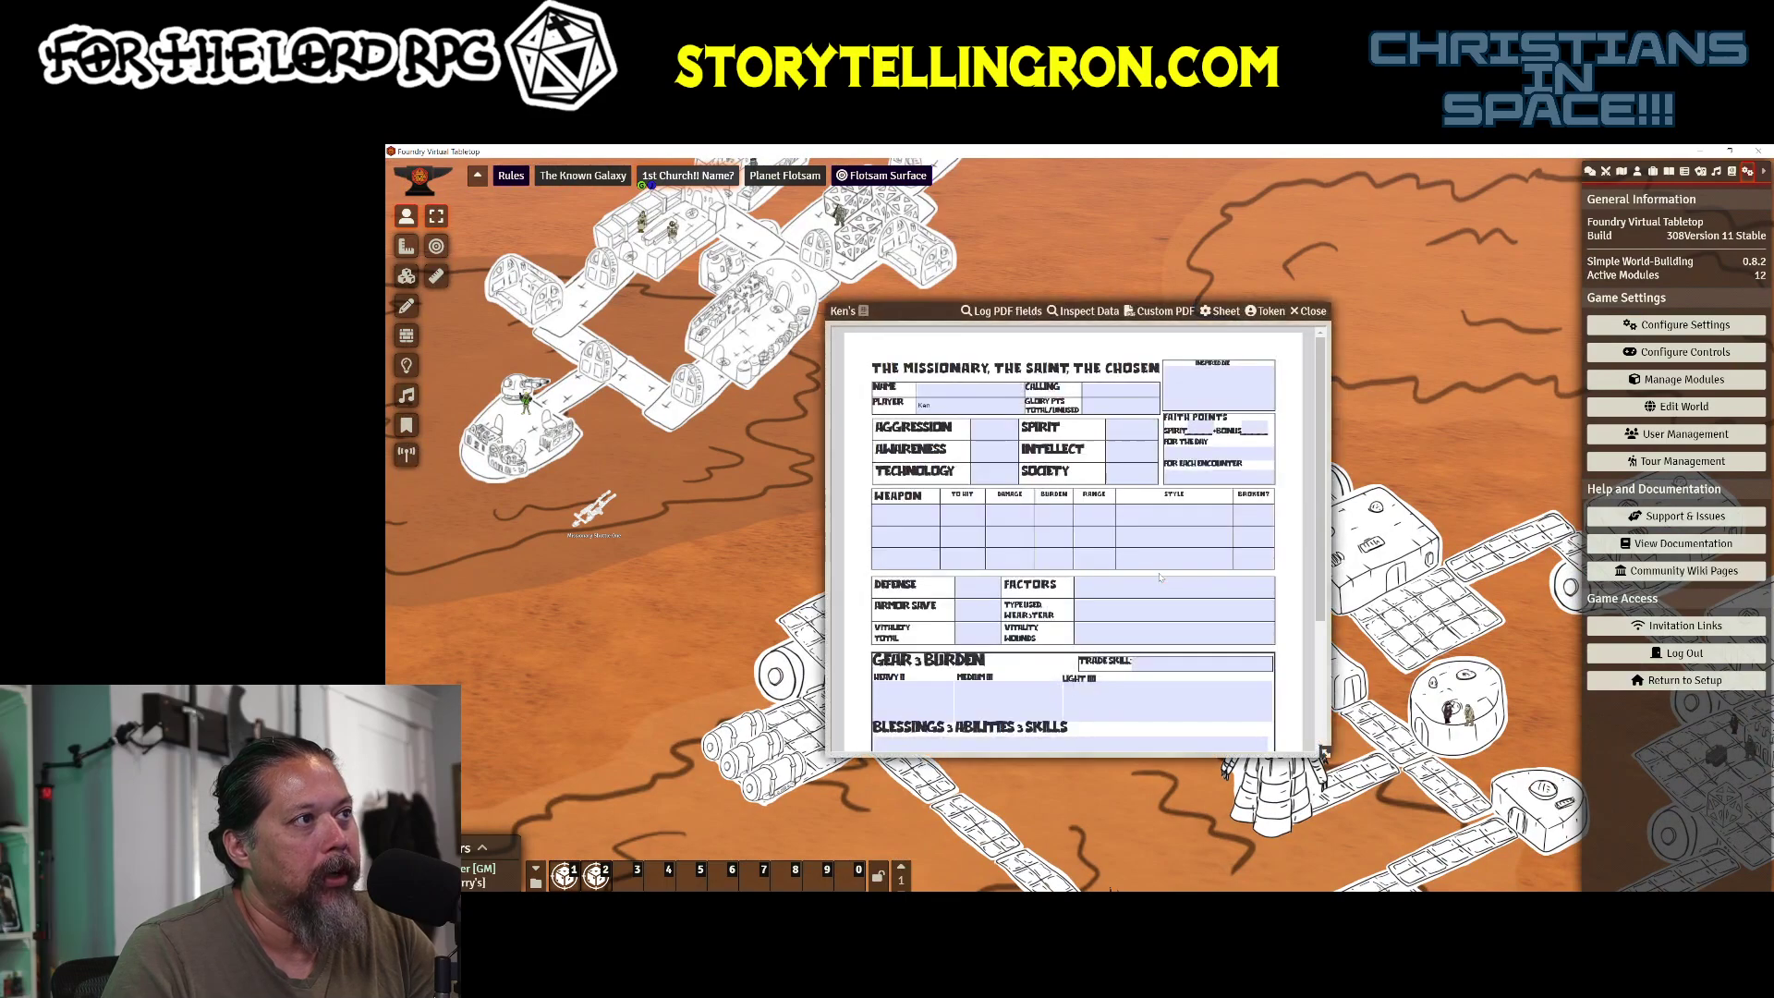
pyautogui.scroll(-5, 1324, 753)
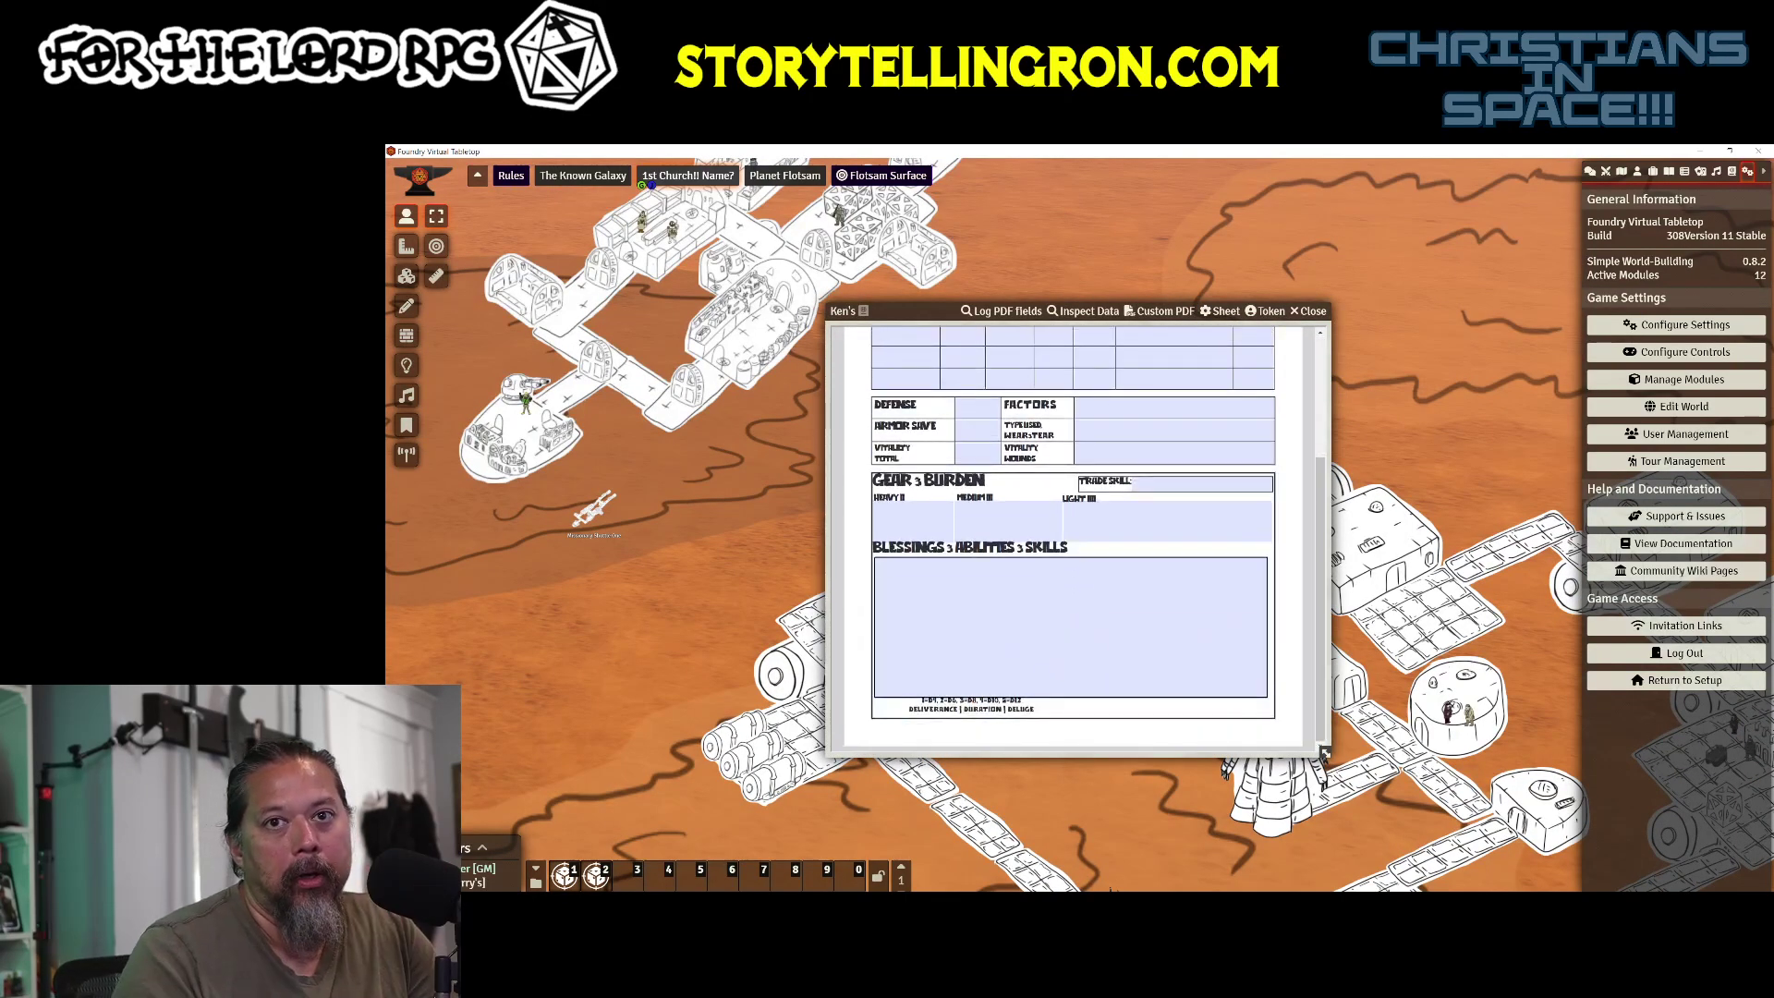
pyautogui.scroll(4, 1325, 754)
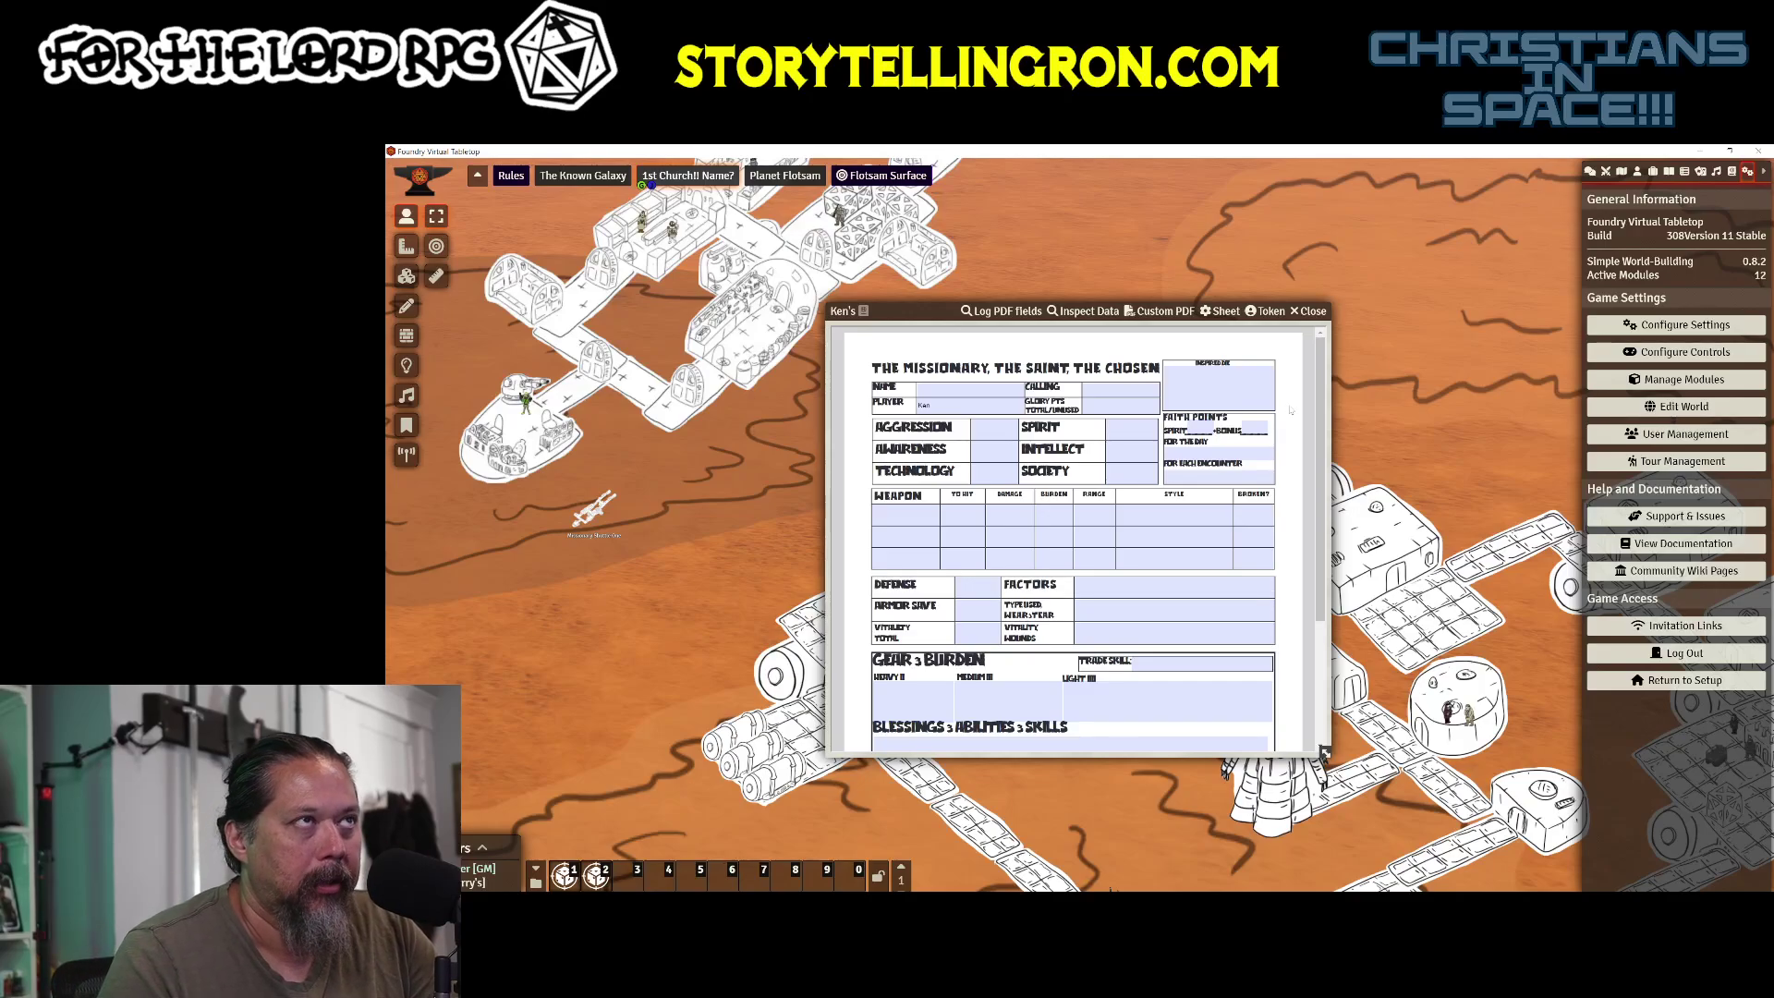
pyautogui.click(1315, 313)
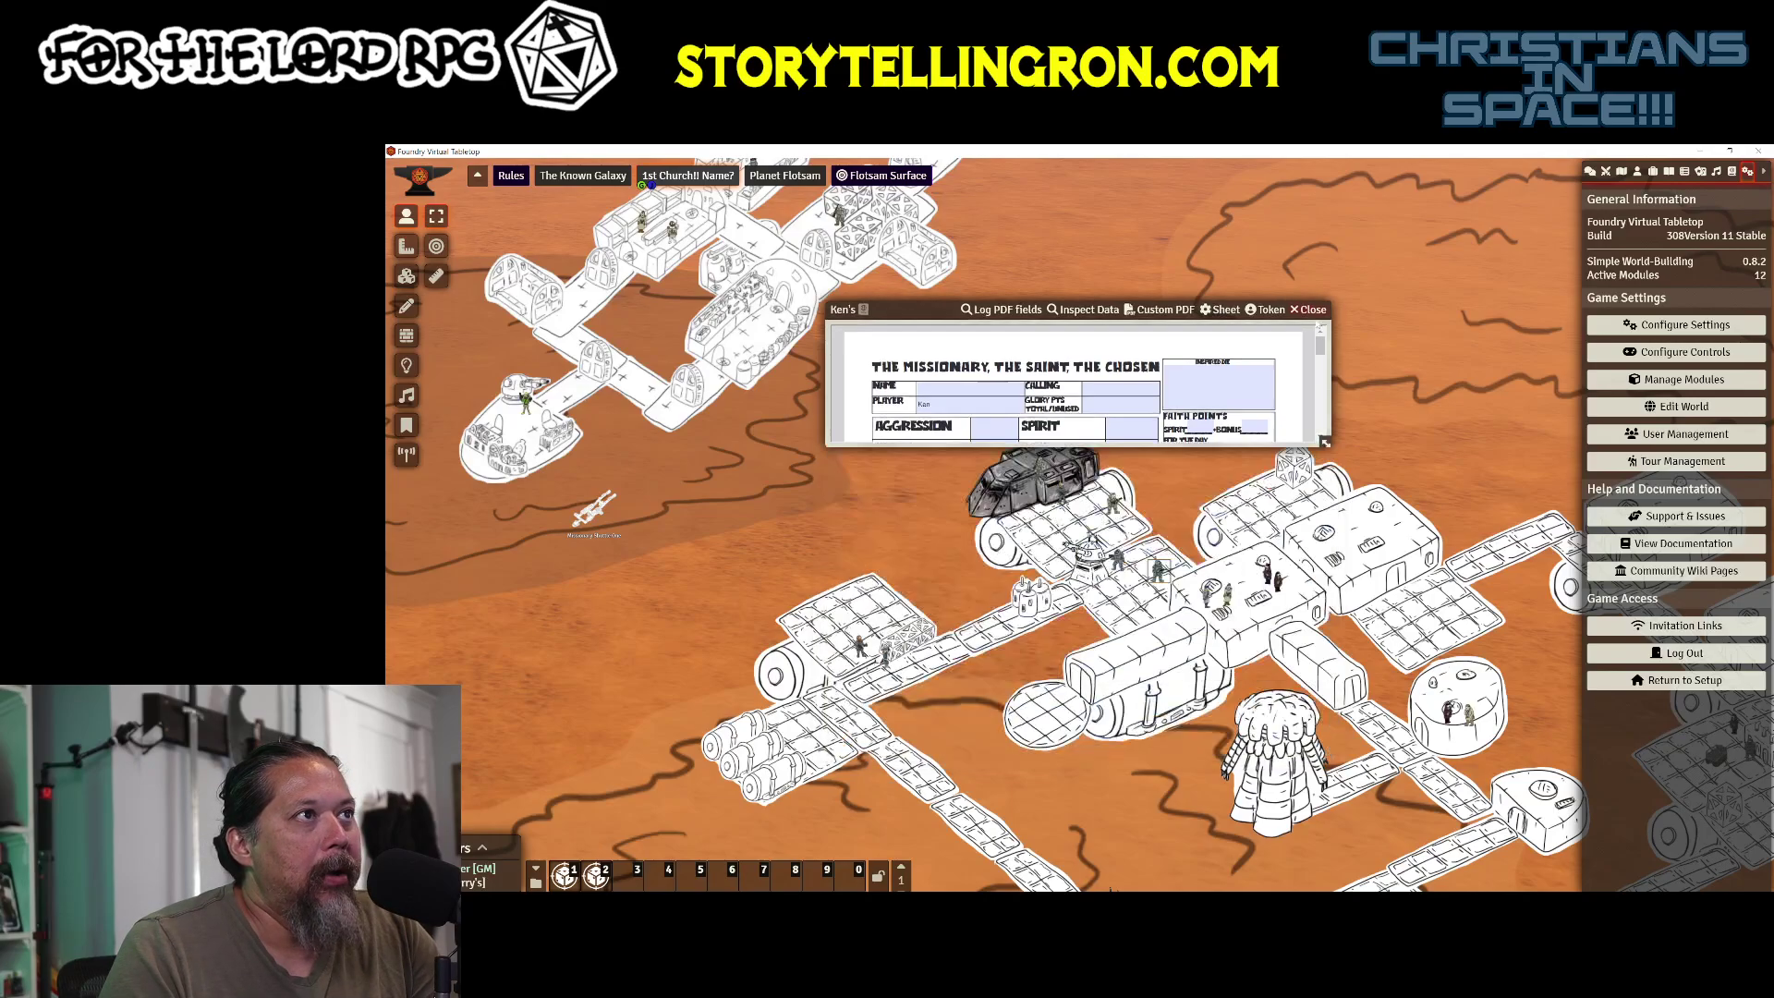
# Step: View the Starting Mission Supplies sheet of the Supplies of Transport chest token, close it, and return to the base
pyautogui.moveTo(1170, 497); pyautogui.dragTo(1449, 523)
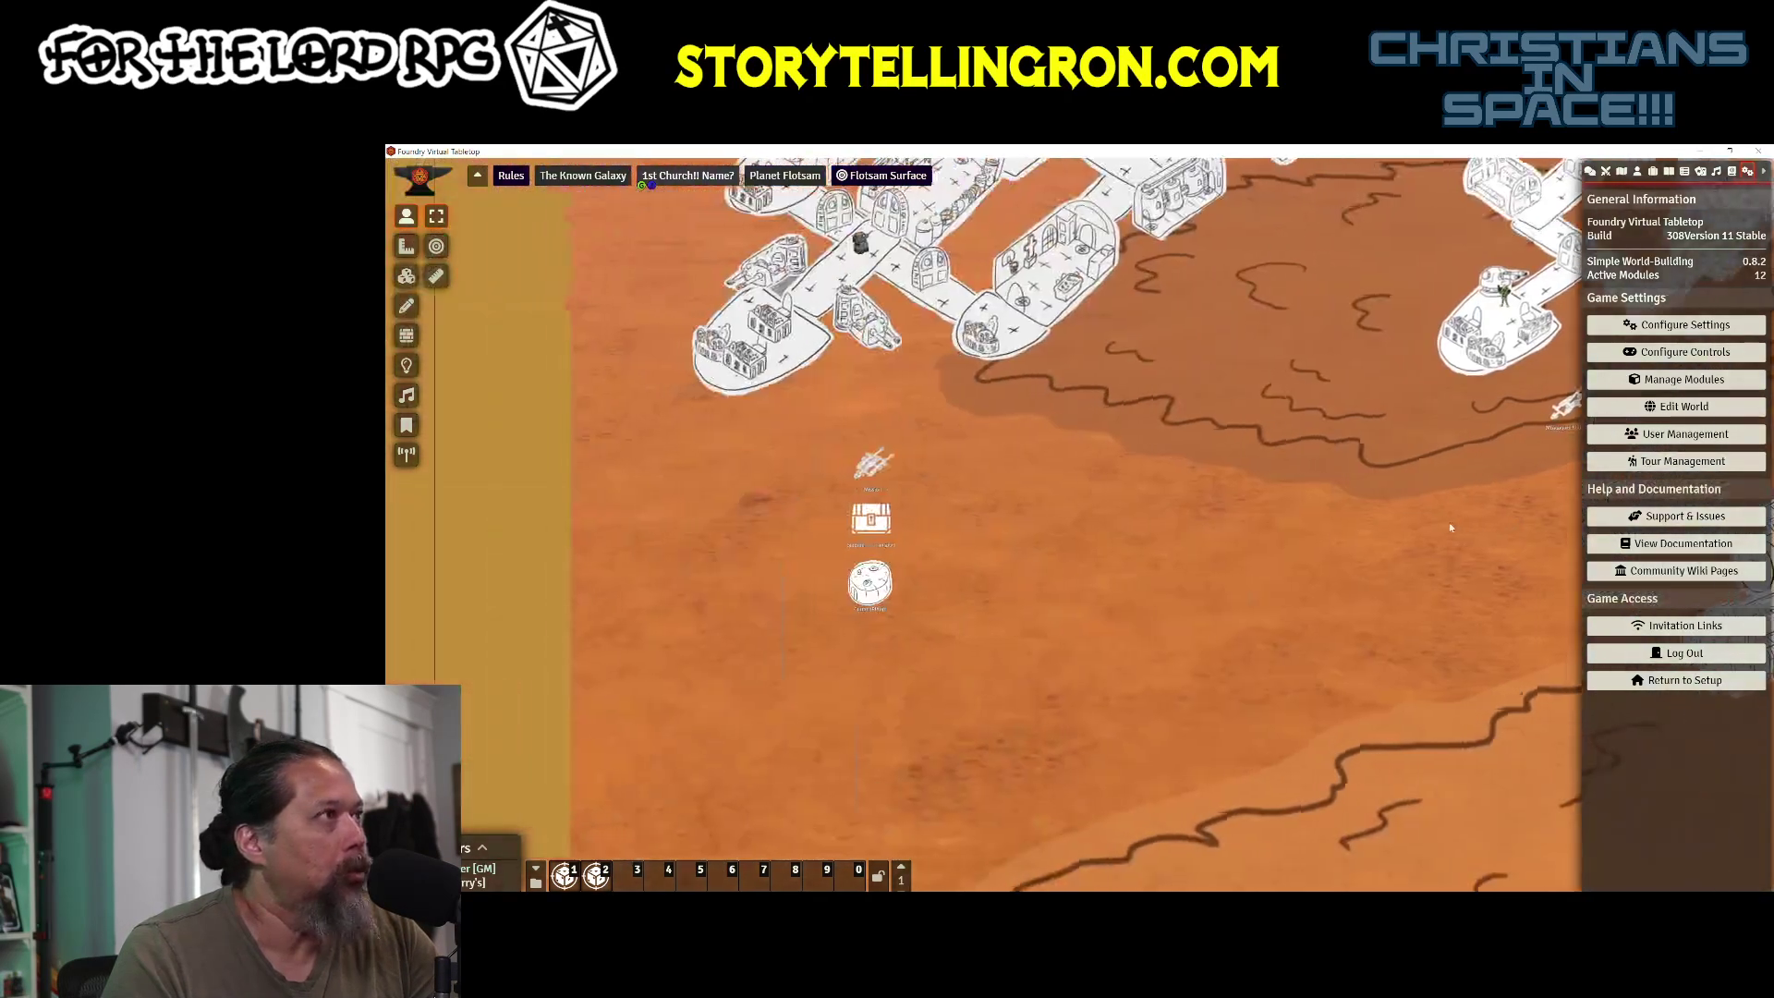
pyautogui.doubleClick(890, 532)
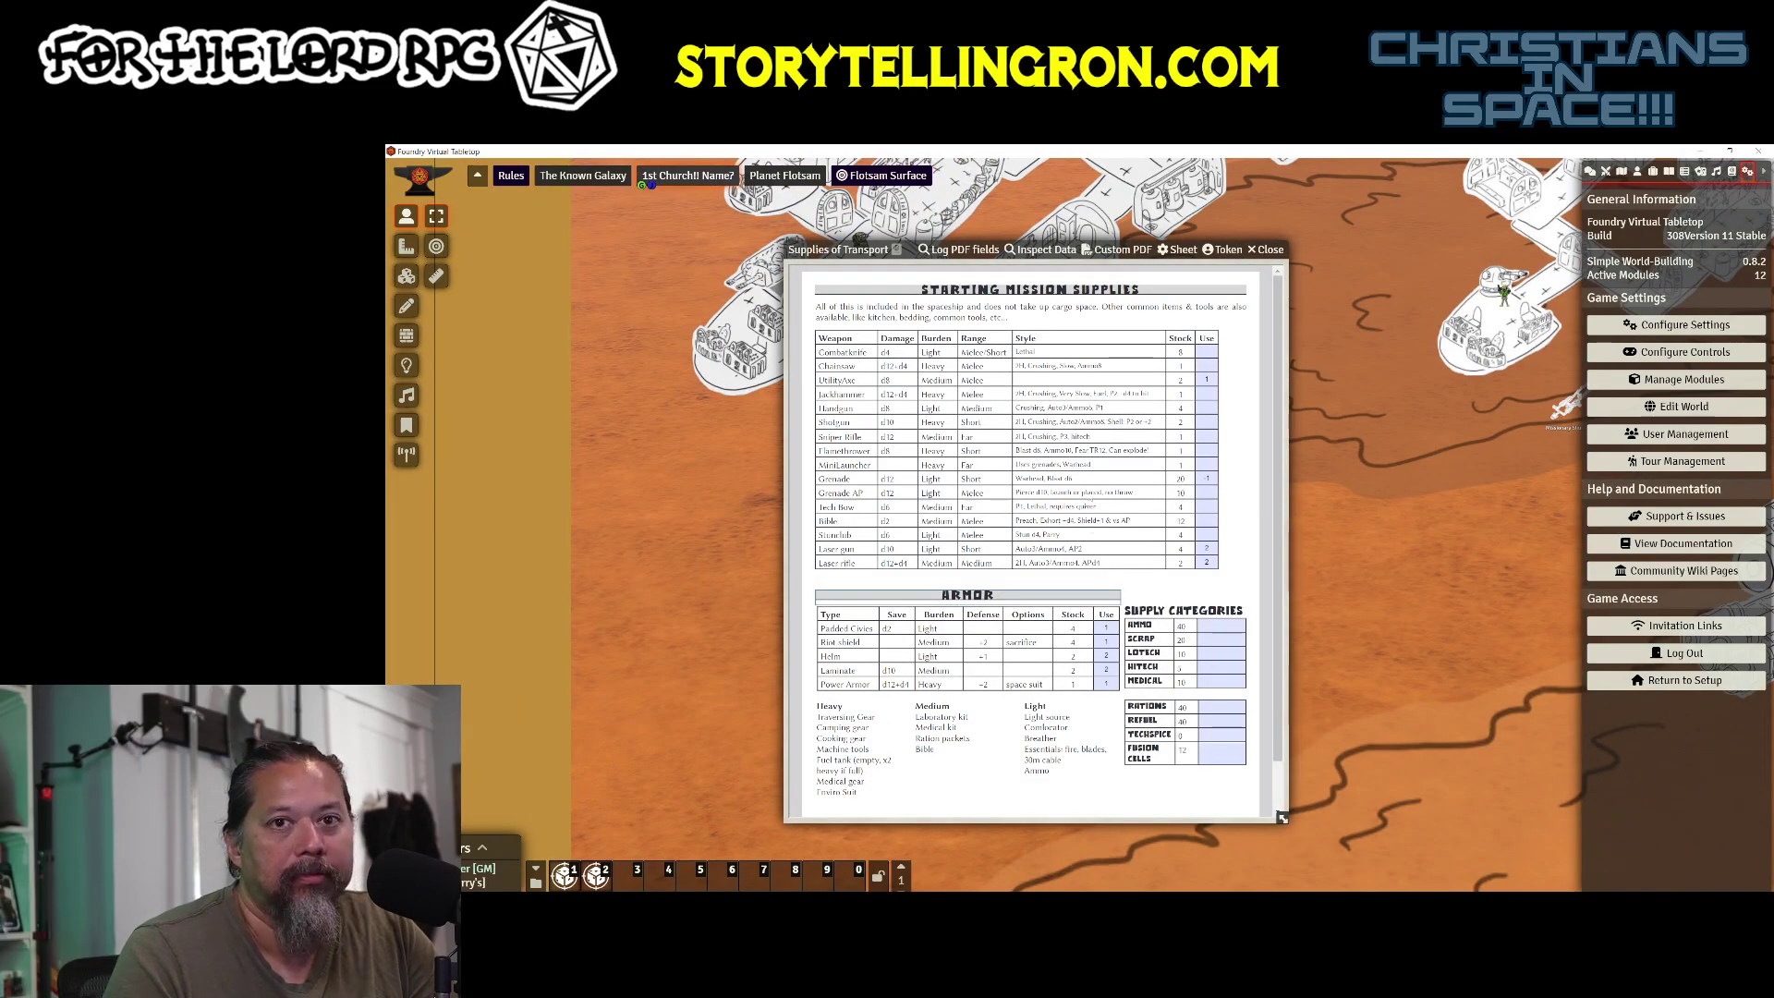
pyautogui.click(1265, 249)
pyautogui.moveTo(1393, 359); pyautogui.dragTo(791, 437)
pyautogui.moveTo(1113, 448); pyautogui.dragTo(895, 449)
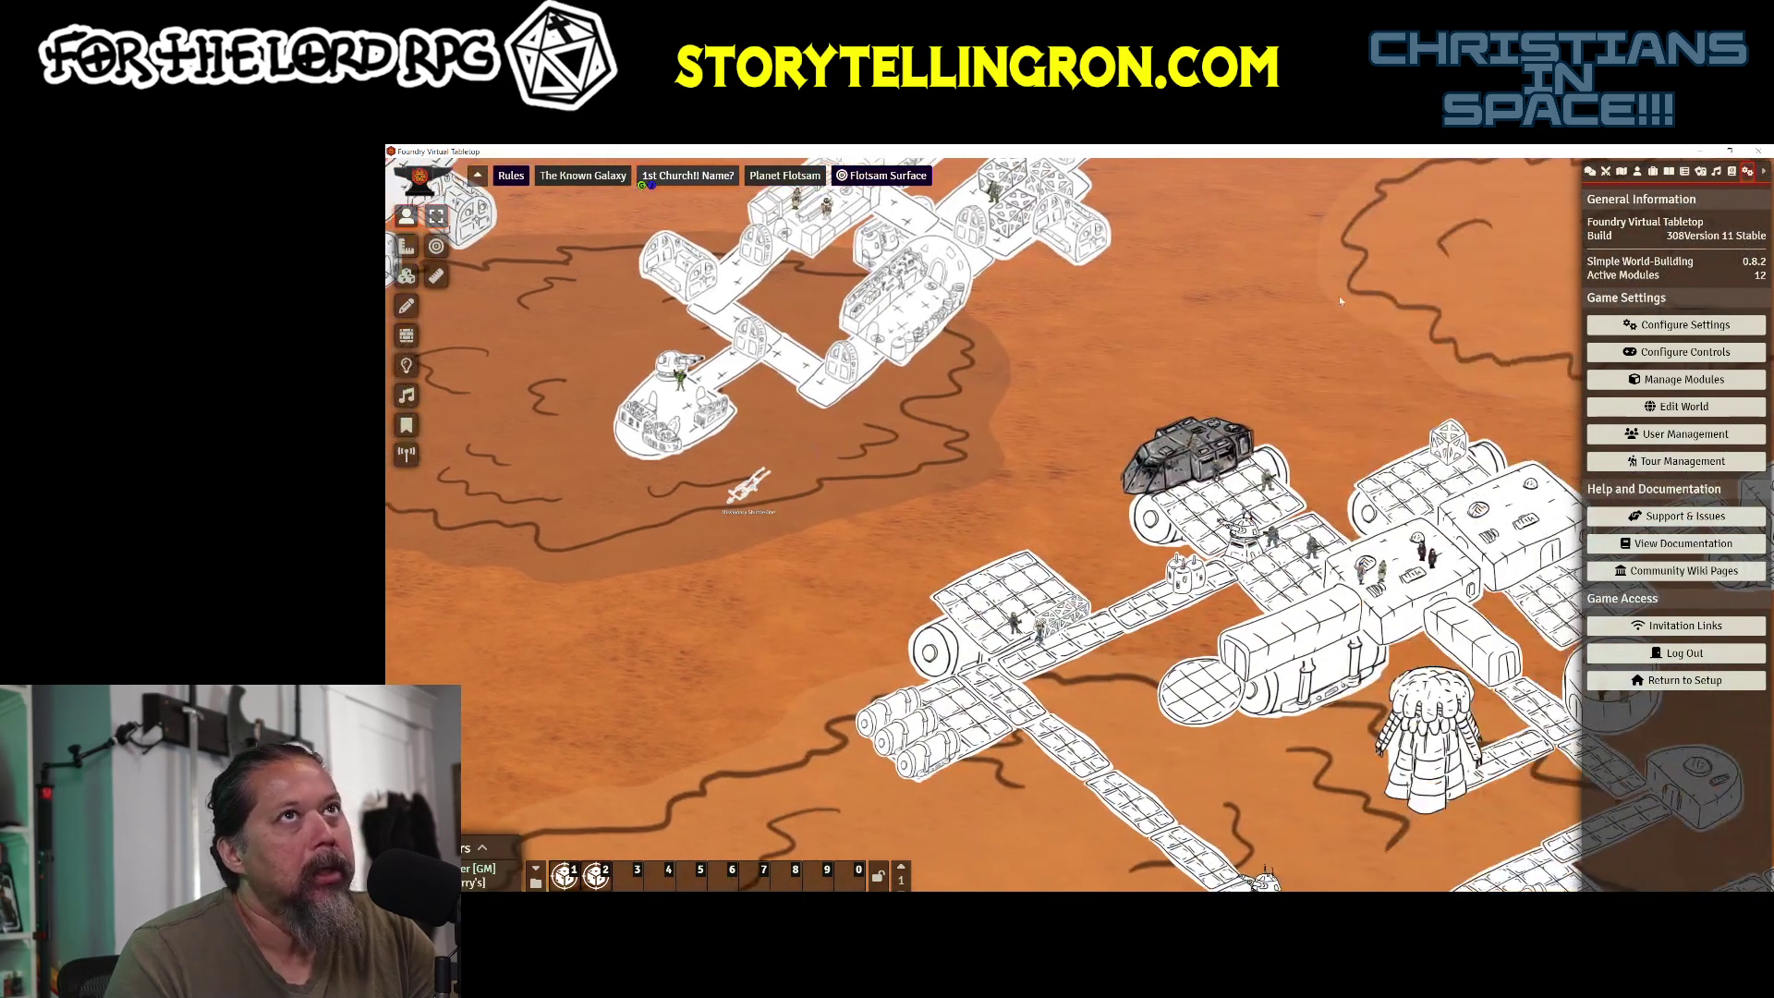
# Step: Review the world's installed modules and the chat log of dice rolls, closing the module list
pyautogui.click(1677, 384)
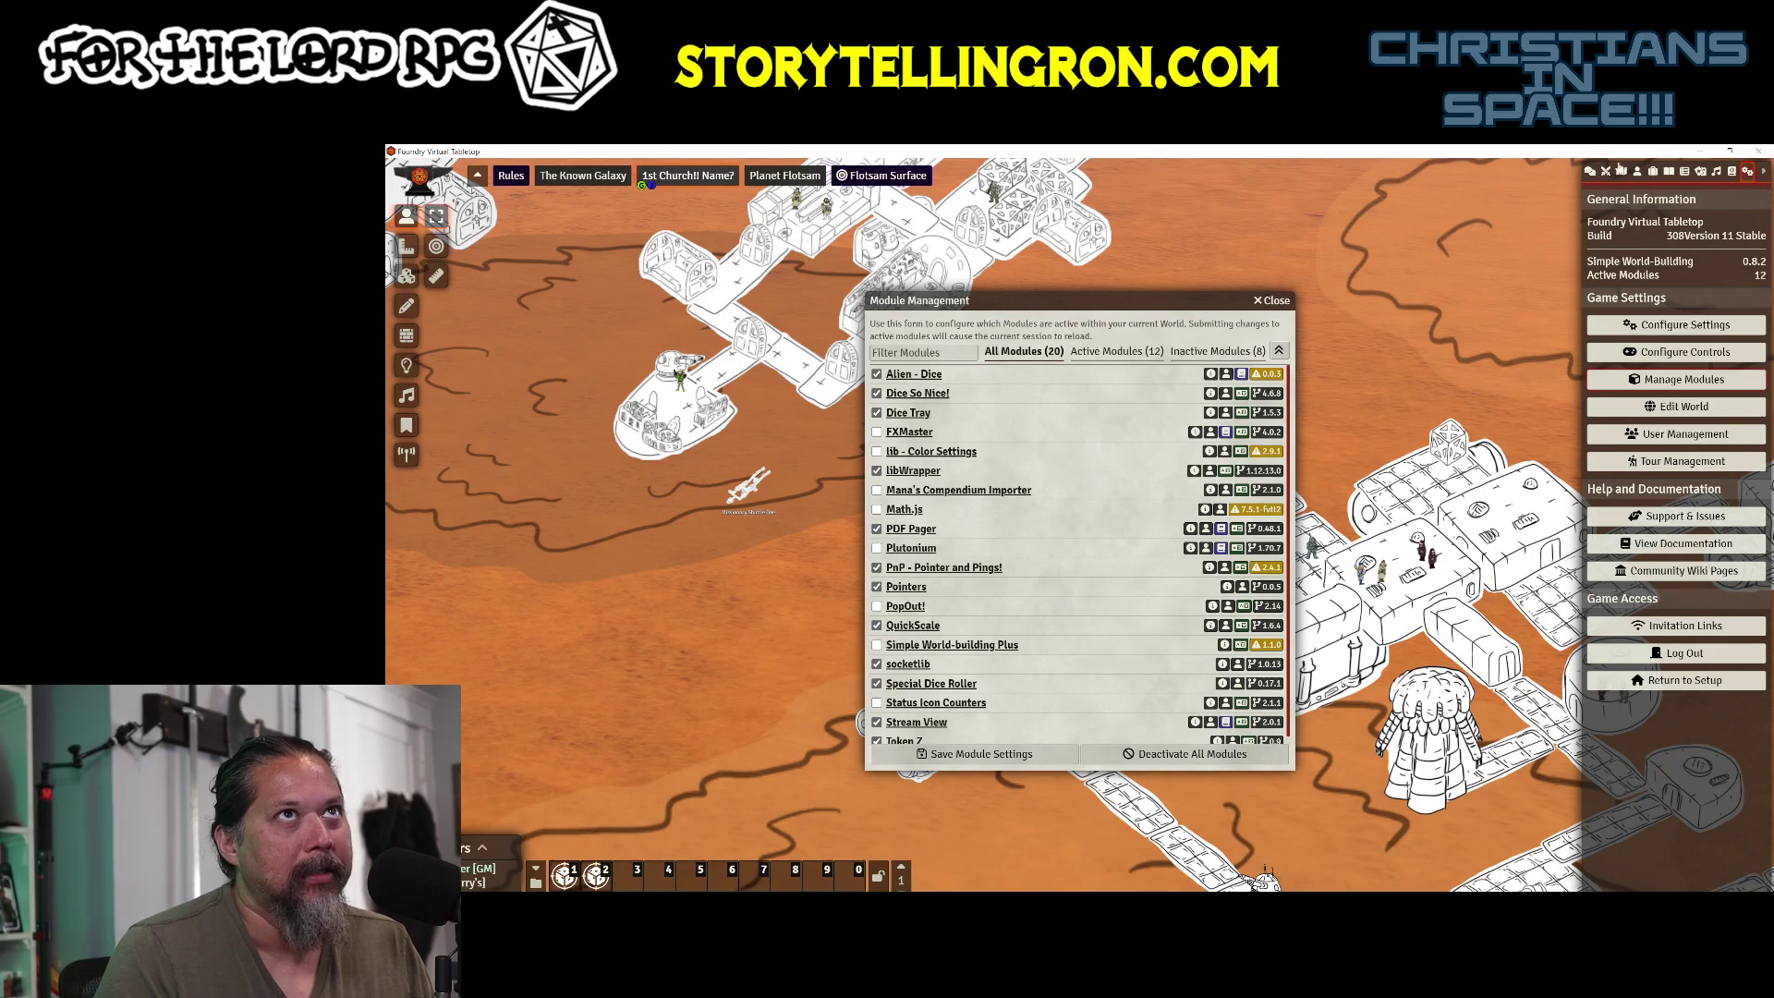
pyautogui.click(1590, 172)
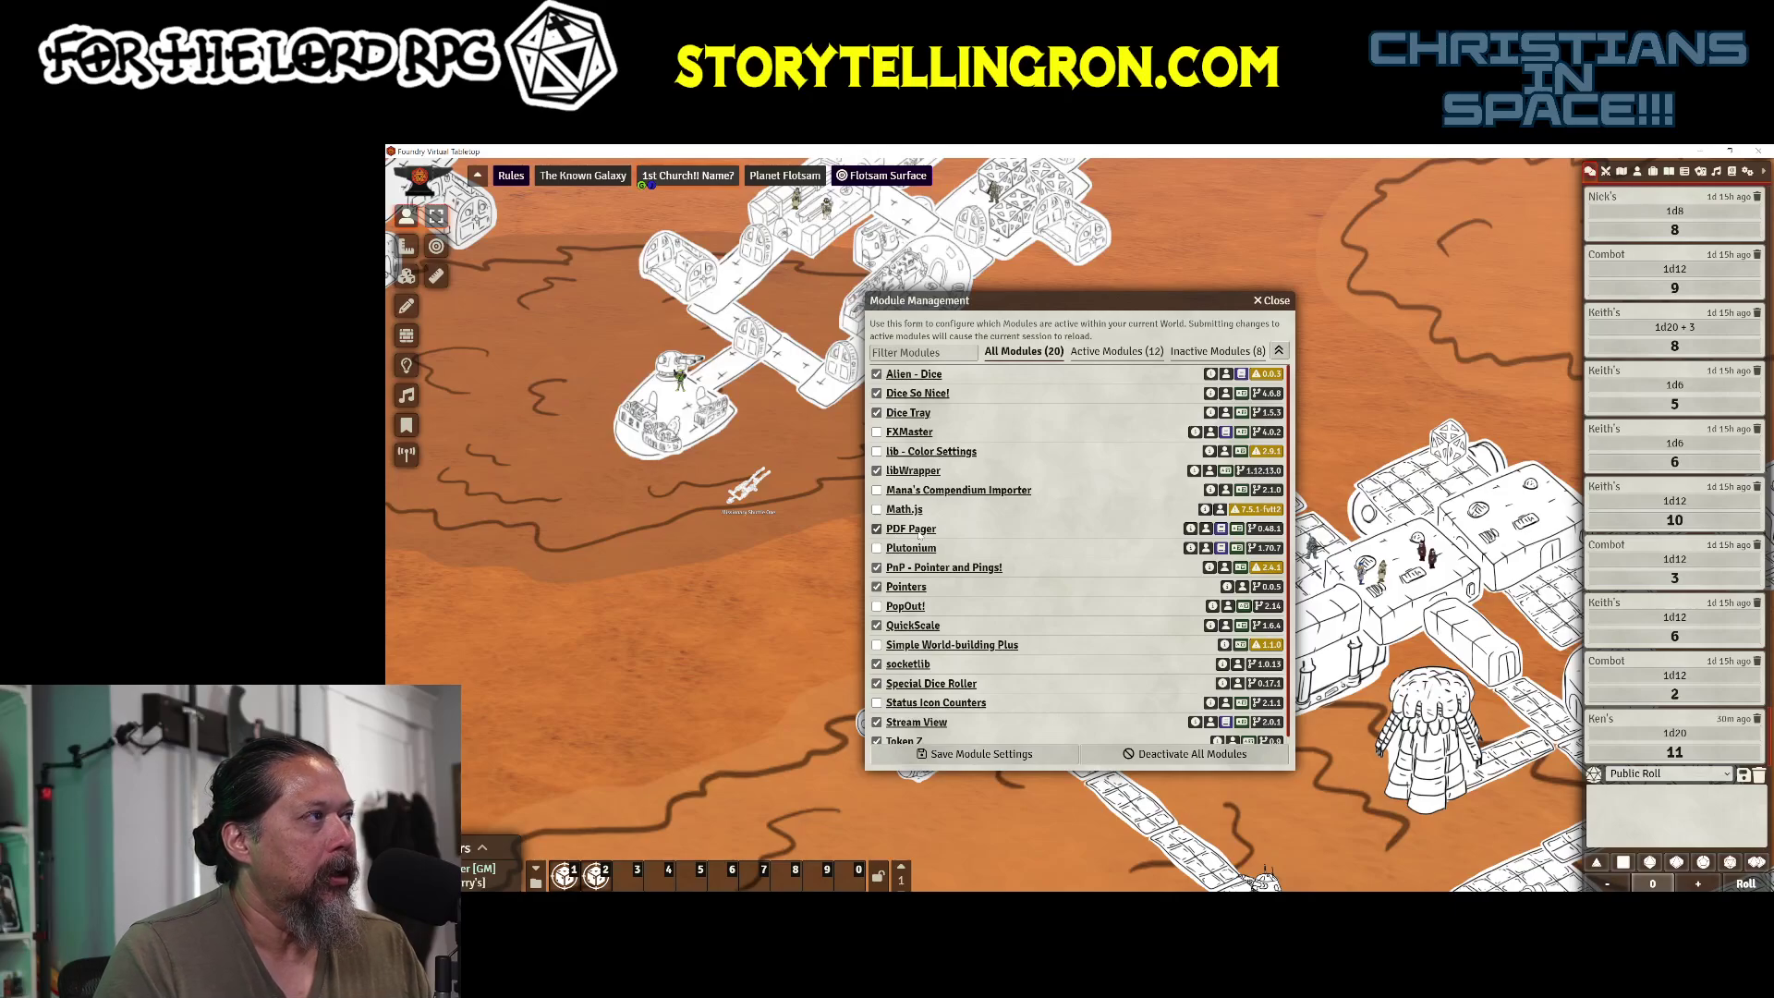
pyautogui.click(1274, 300)
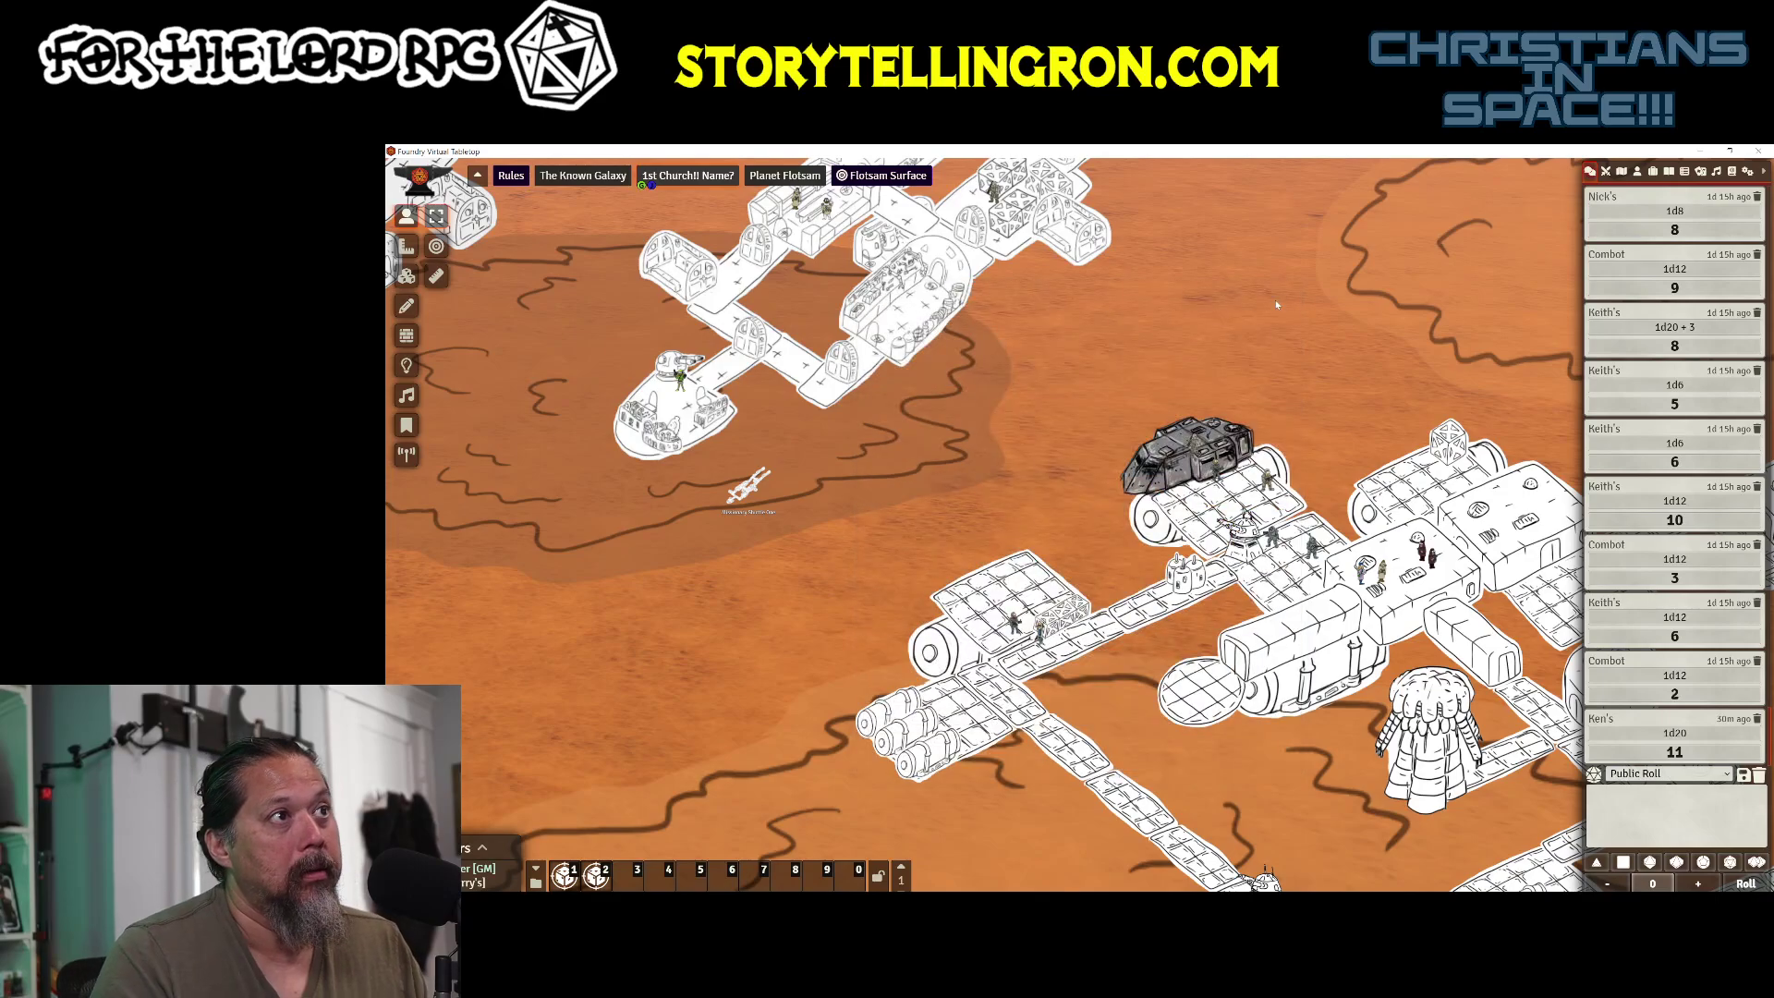
# Step: Examine the PDF Pager configuration through to the PDFs for Actor Sheets entries and close the game settings
pyautogui.click(1748, 171)
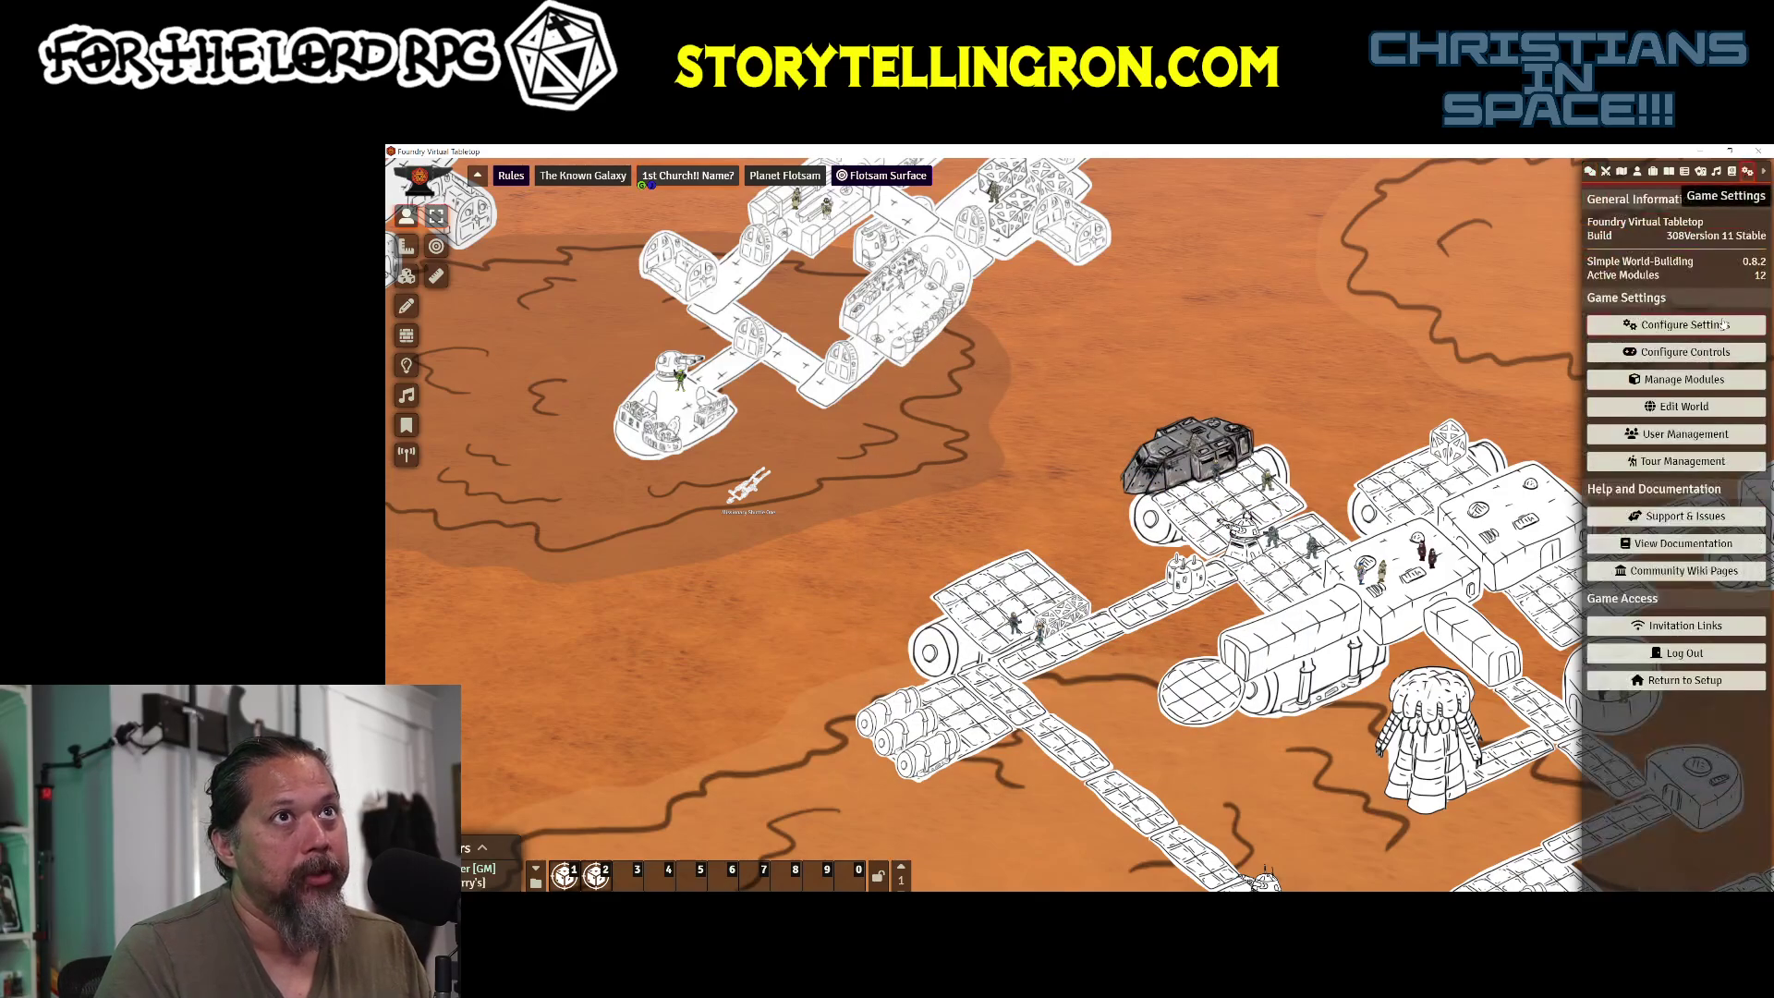
pyautogui.click(1671, 326)
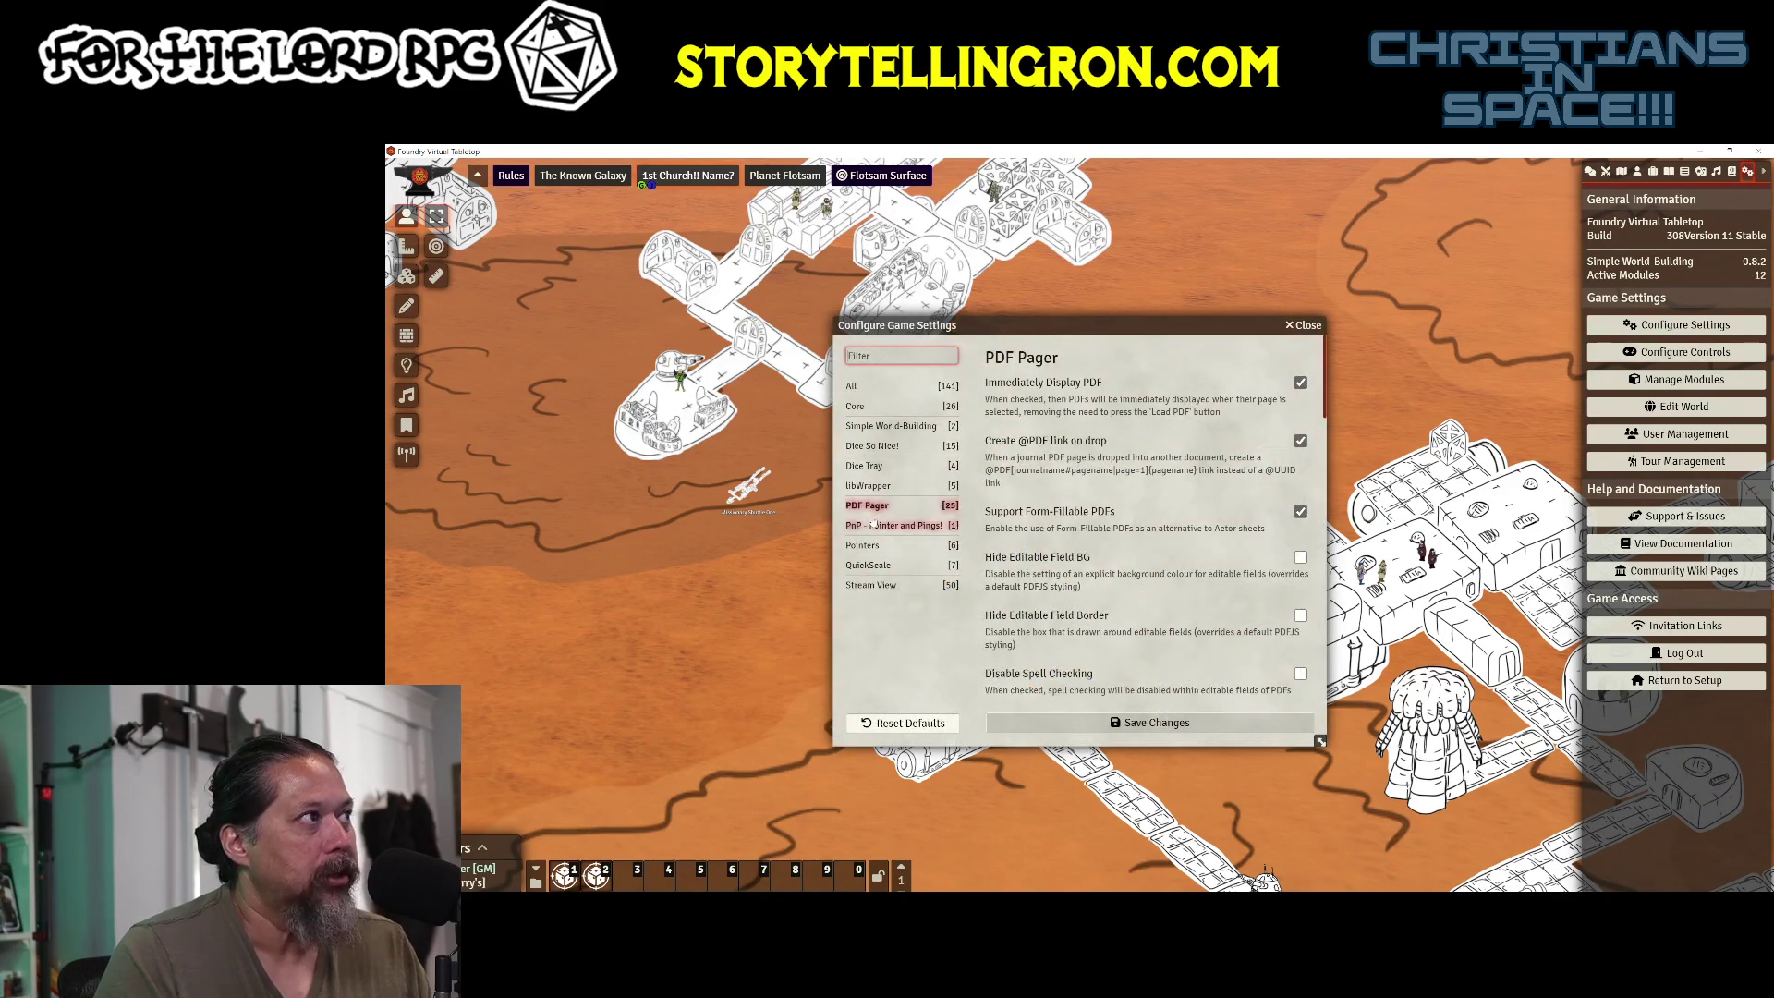
pyautogui.scroll(-10, 1148, 518)
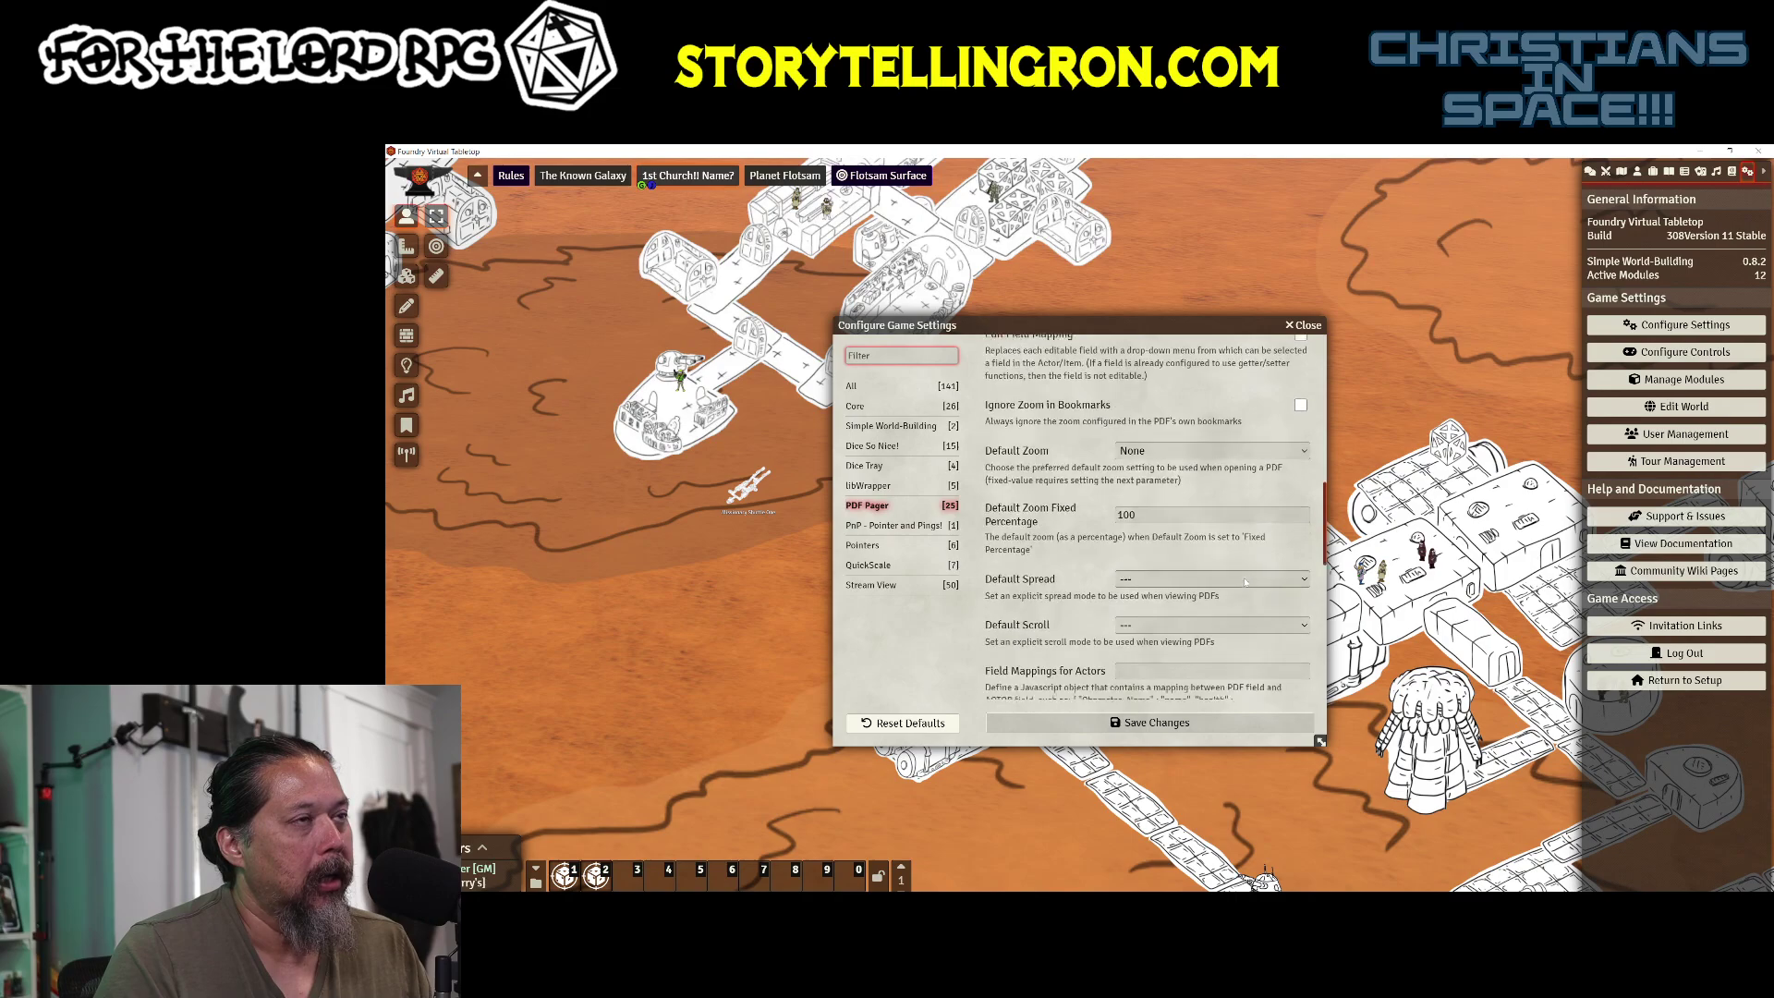
pyautogui.scroll(2, 1055, 503)
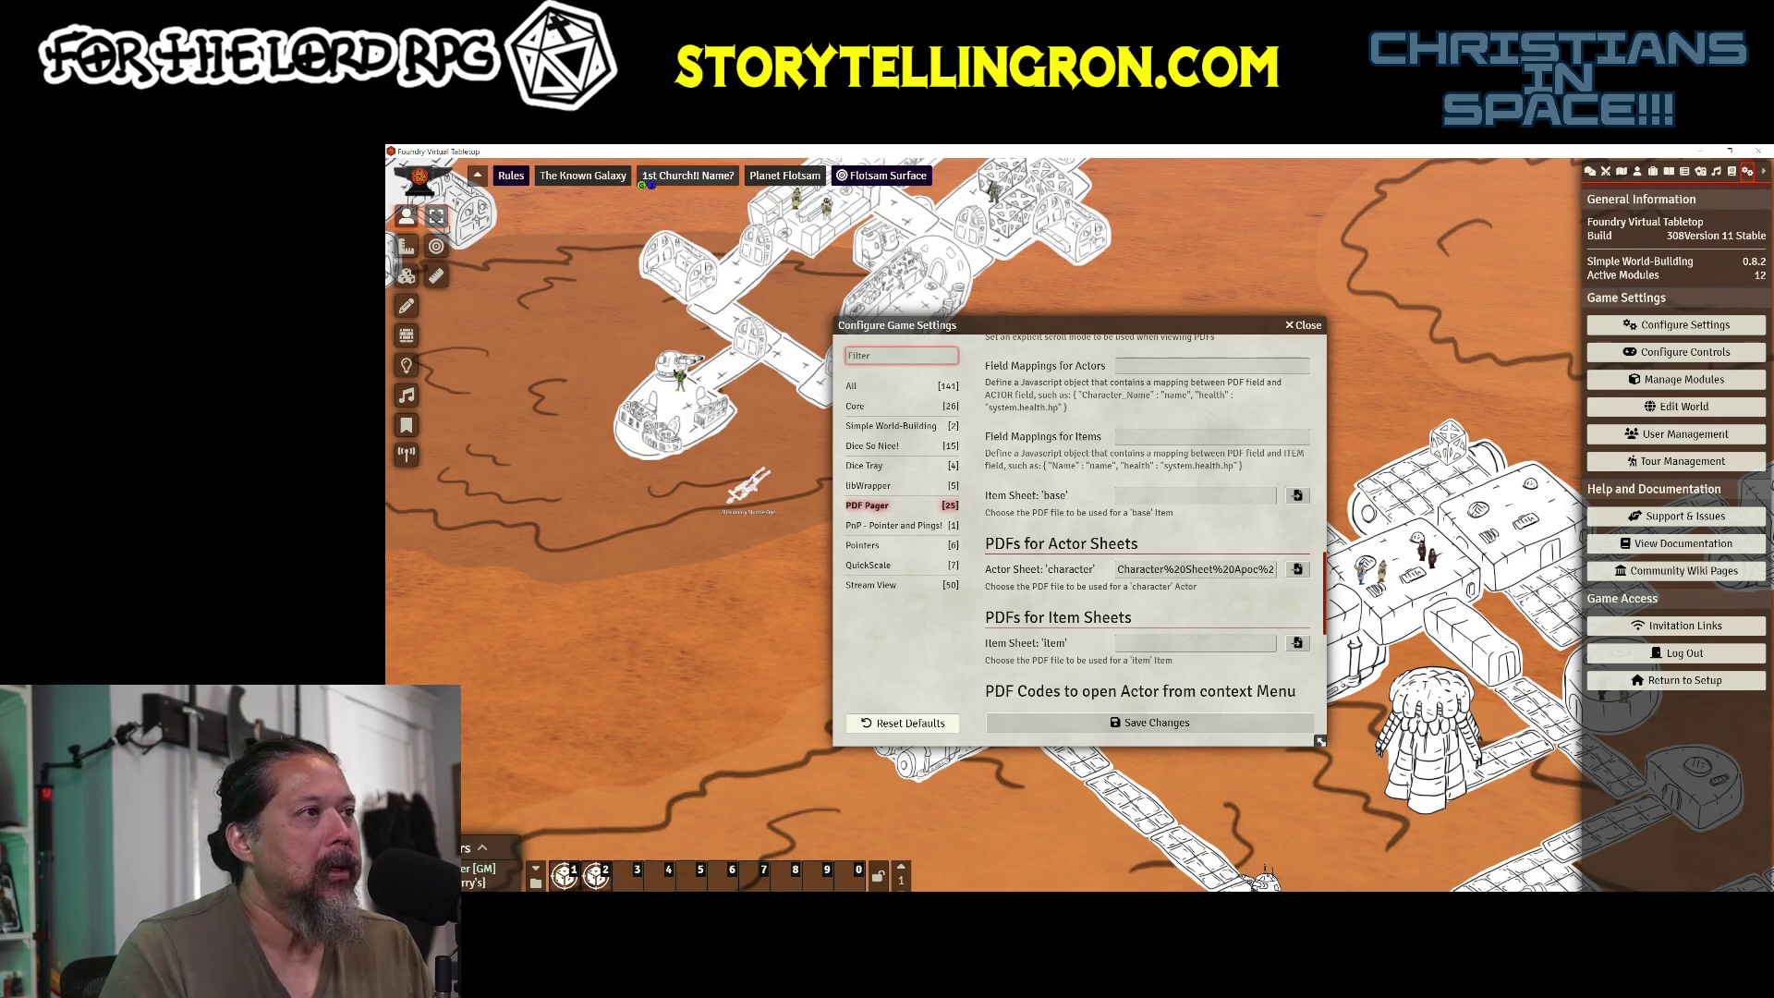
pyautogui.click(1302, 329)
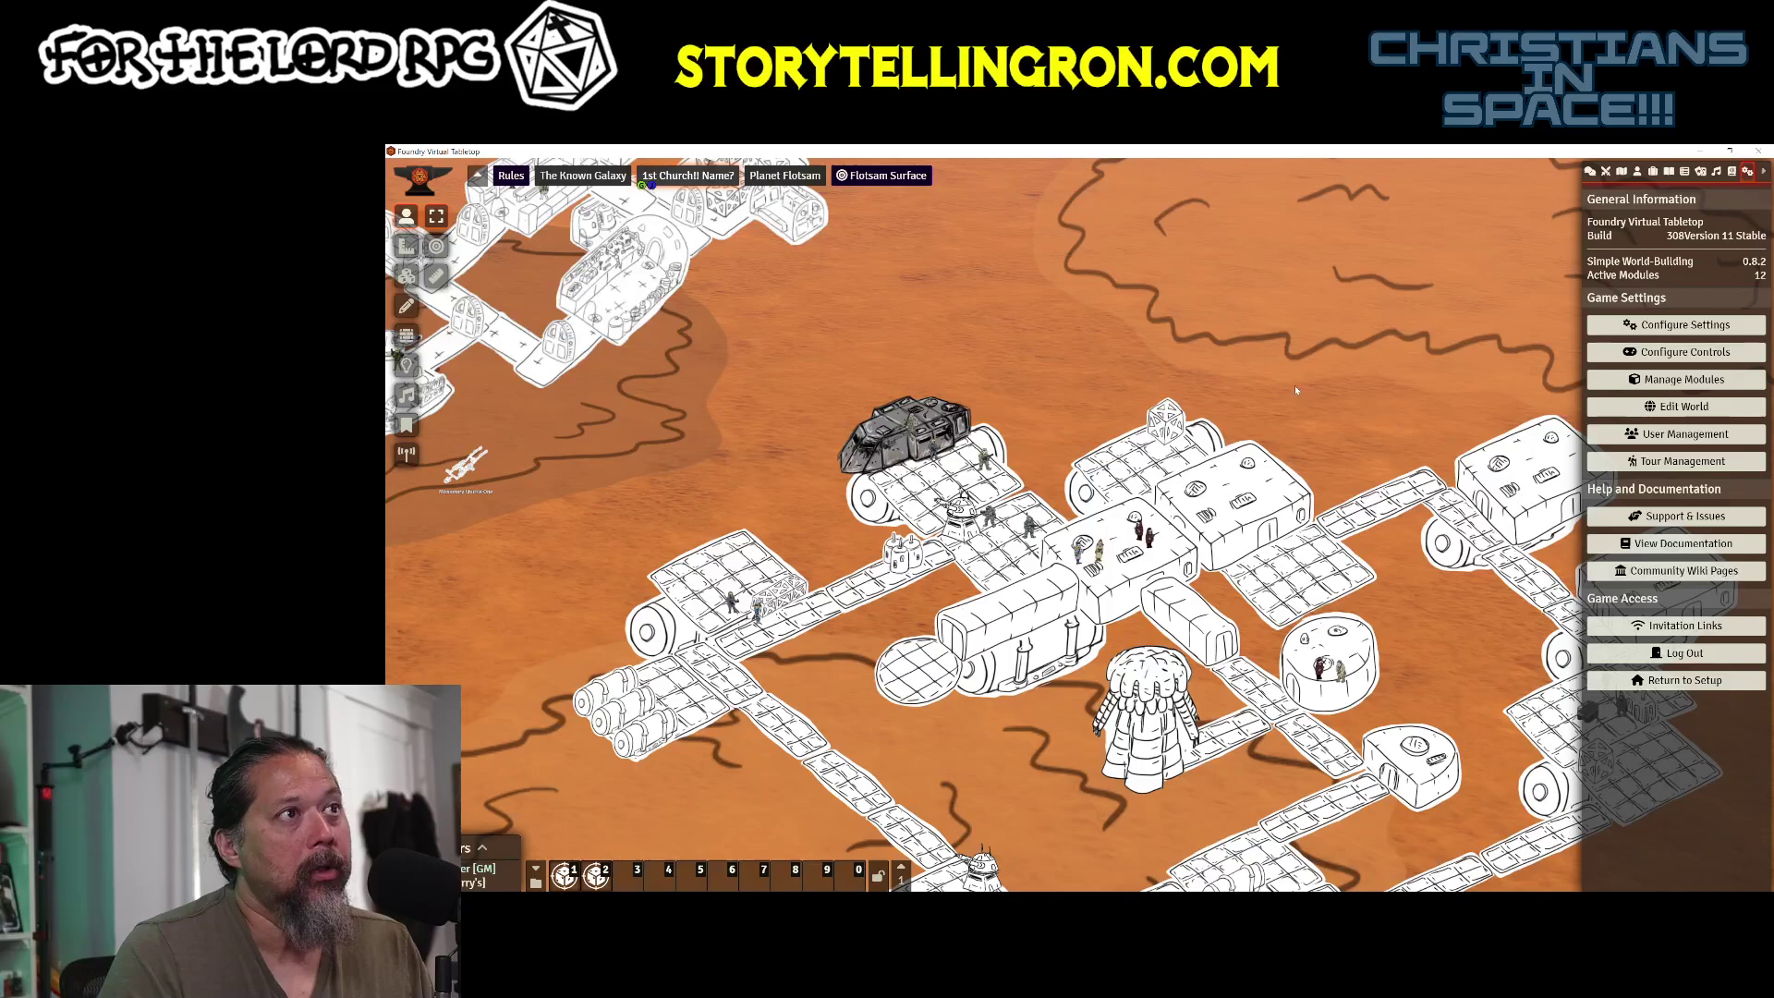
# Step: Show the actor directory and change the Robo - Markell token's sheet type to the PDF Sheet
pyautogui.click(1637, 171)
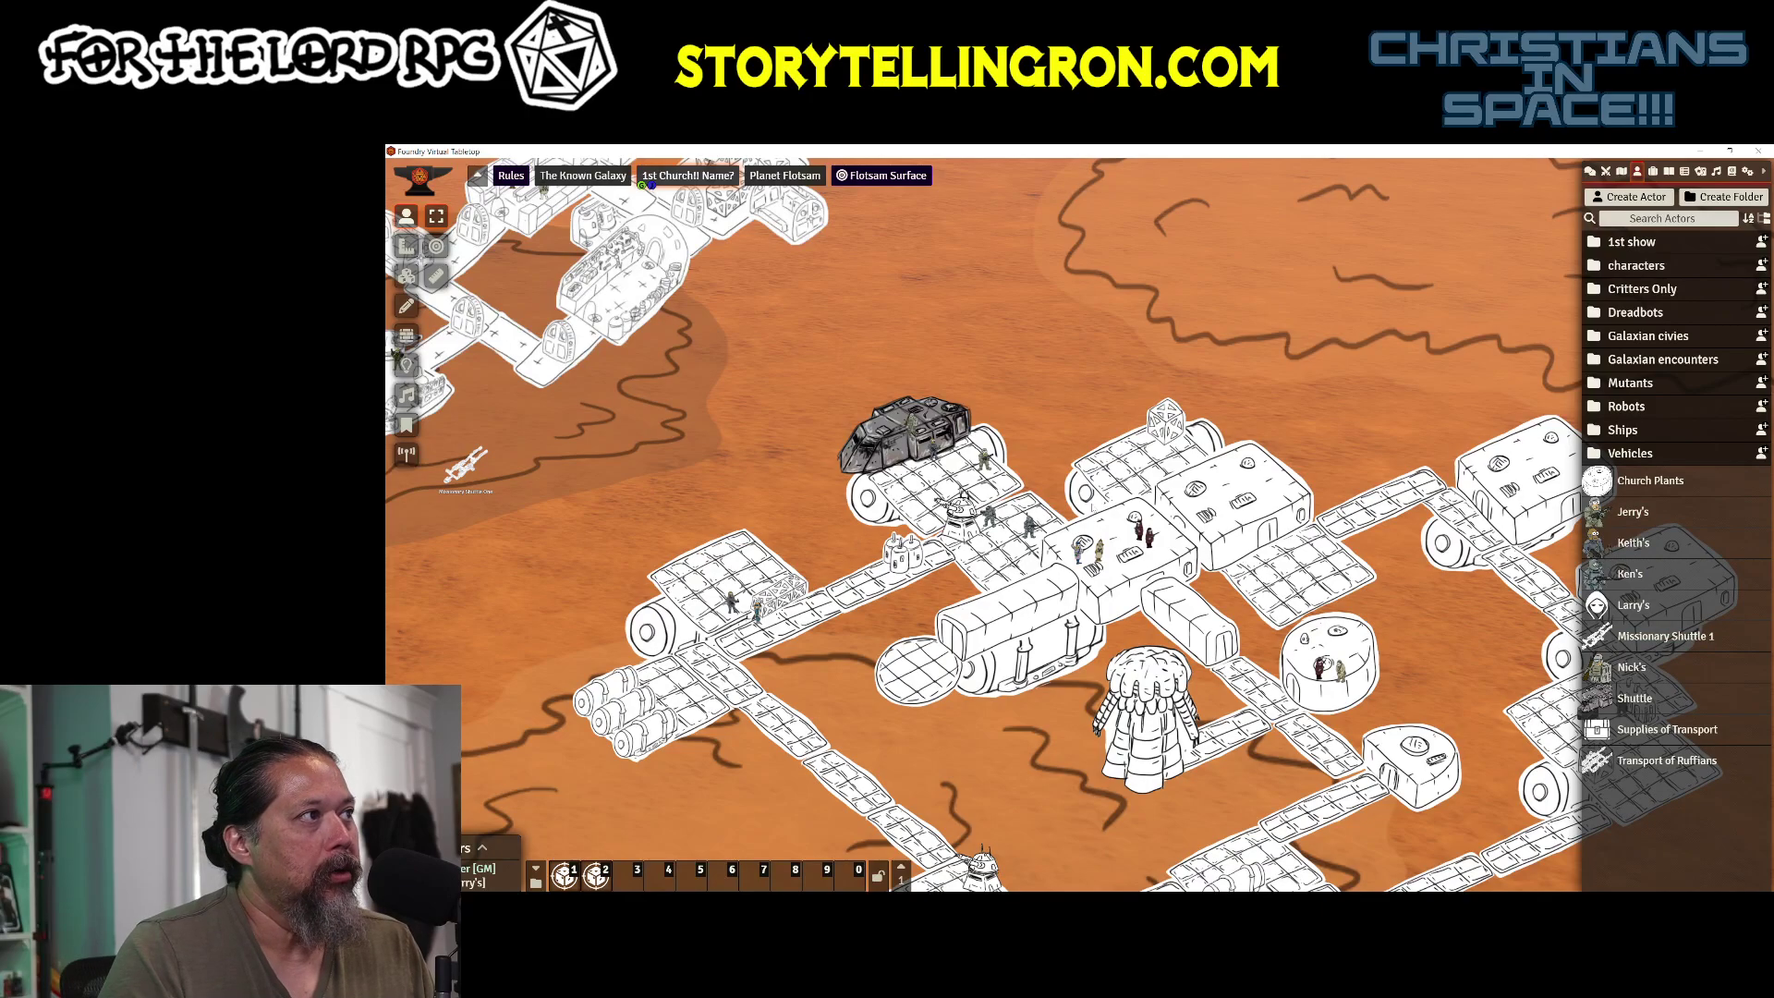
pyautogui.doubleClick(989, 517)
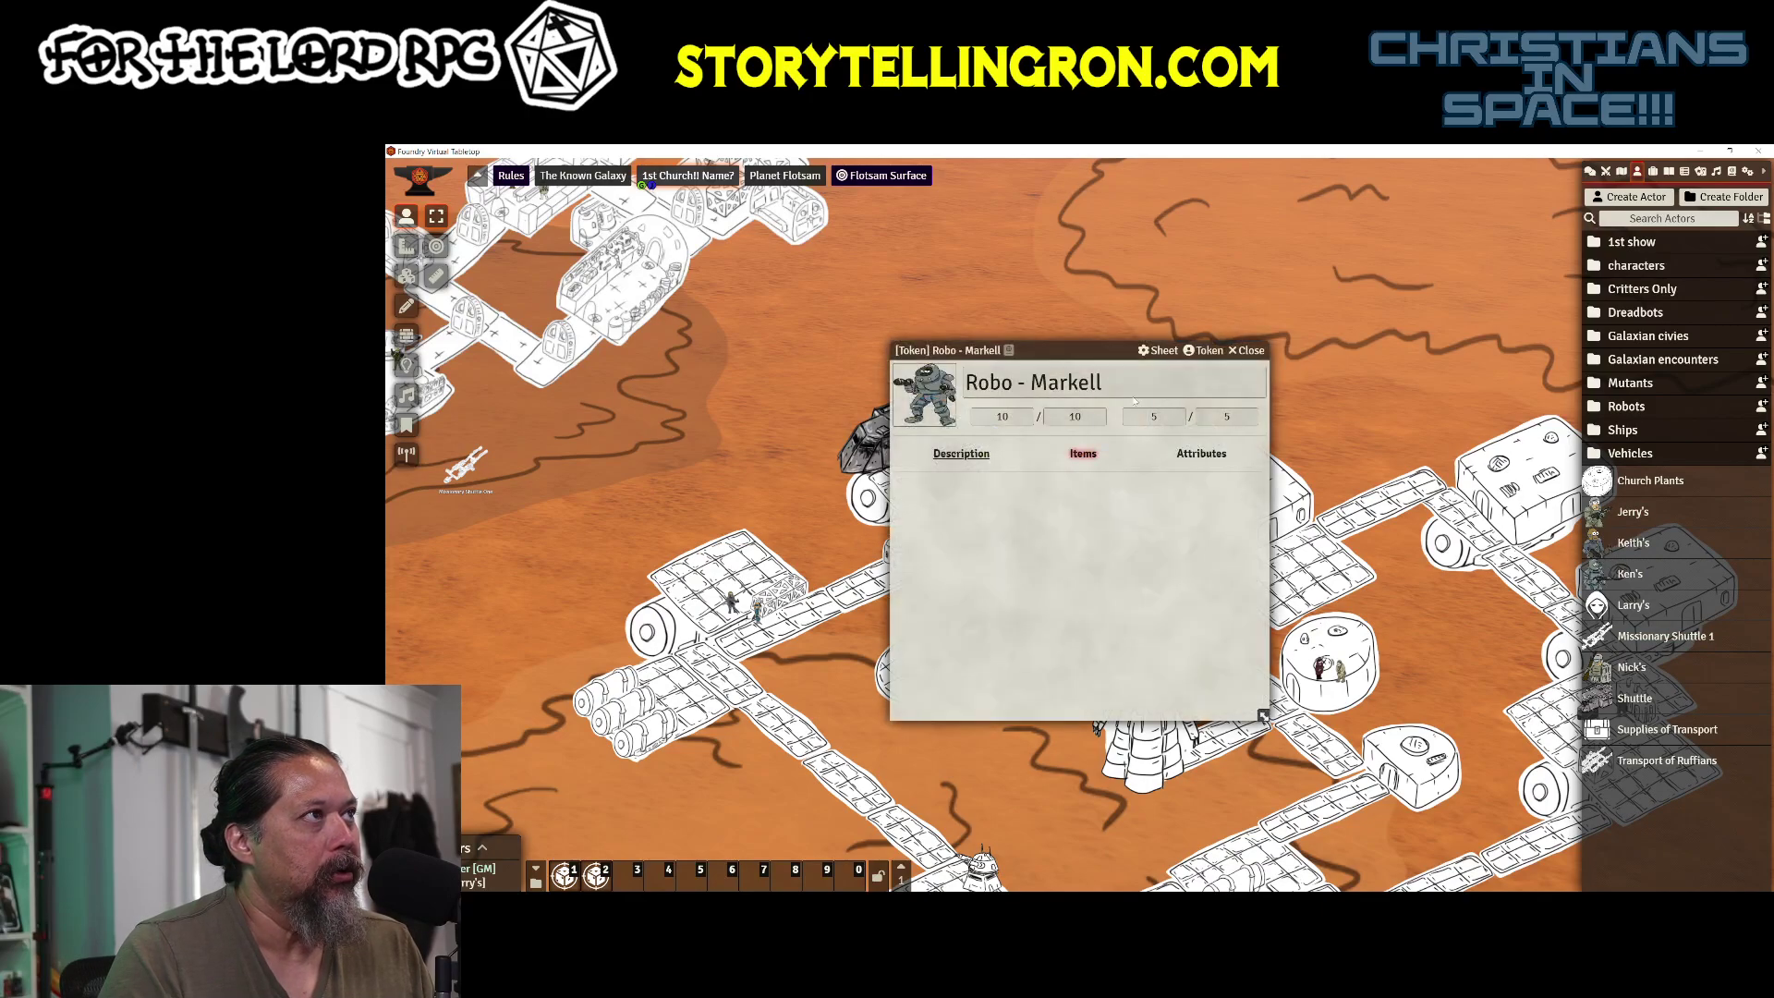
pyautogui.click(1177, 355)
pyautogui.click(1192, 400)
pyautogui.click(1191, 453)
pyautogui.click(1192, 497)
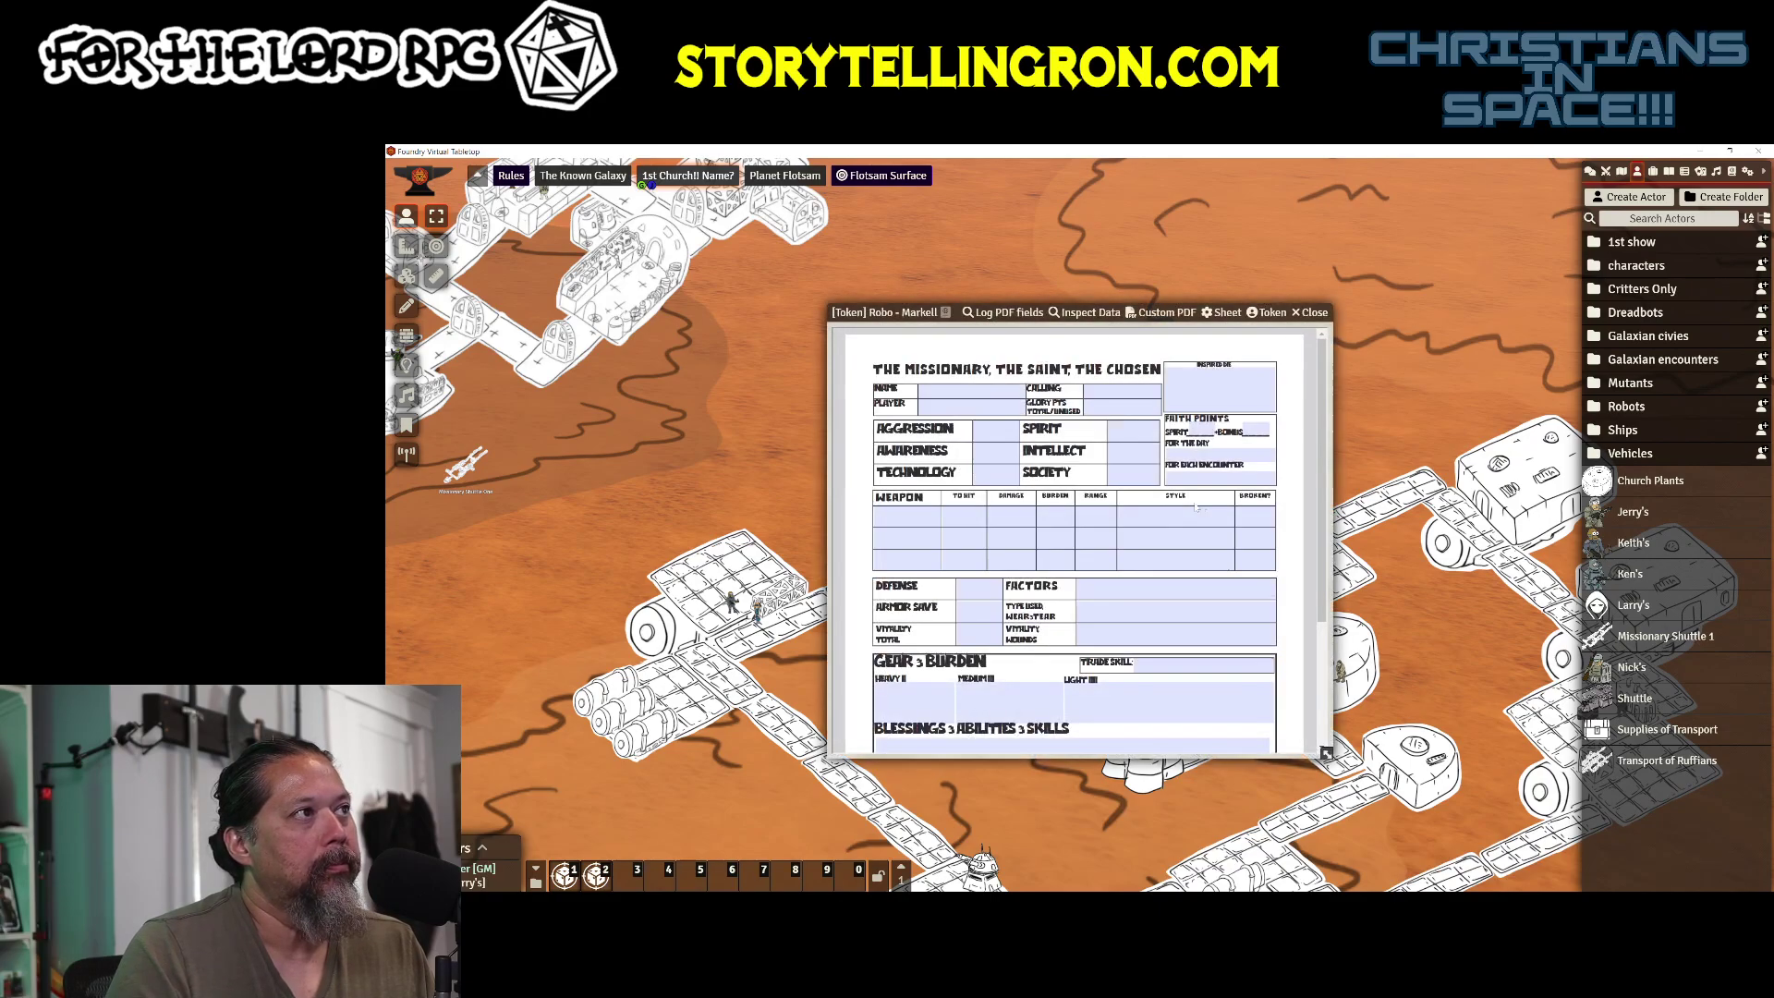
# Step: Switch the Robo - Markell token from the PDF sheet back to its simple actor sheet and close it
pyautogui.click(1222, 312)
pyautogui.click(1206, 362)
pyautogui.click(1194, 379)
pyautogui.click(1213, 460)
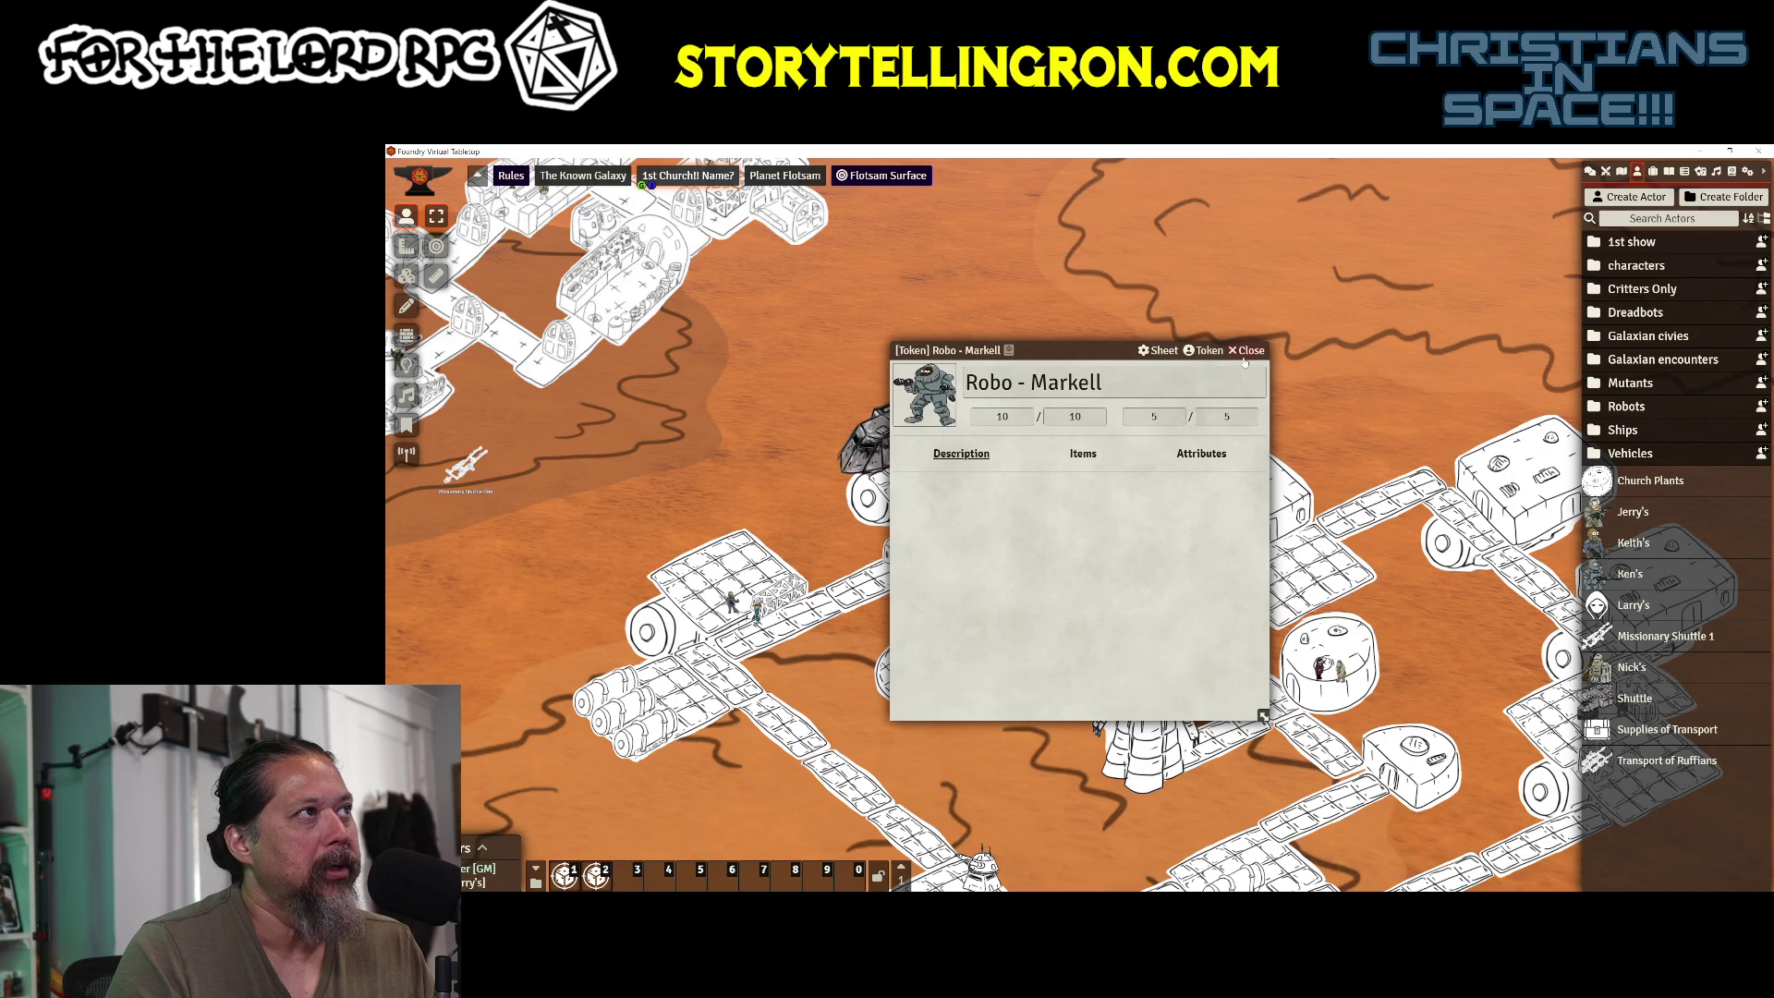
pyautogui.click(1247, 351)
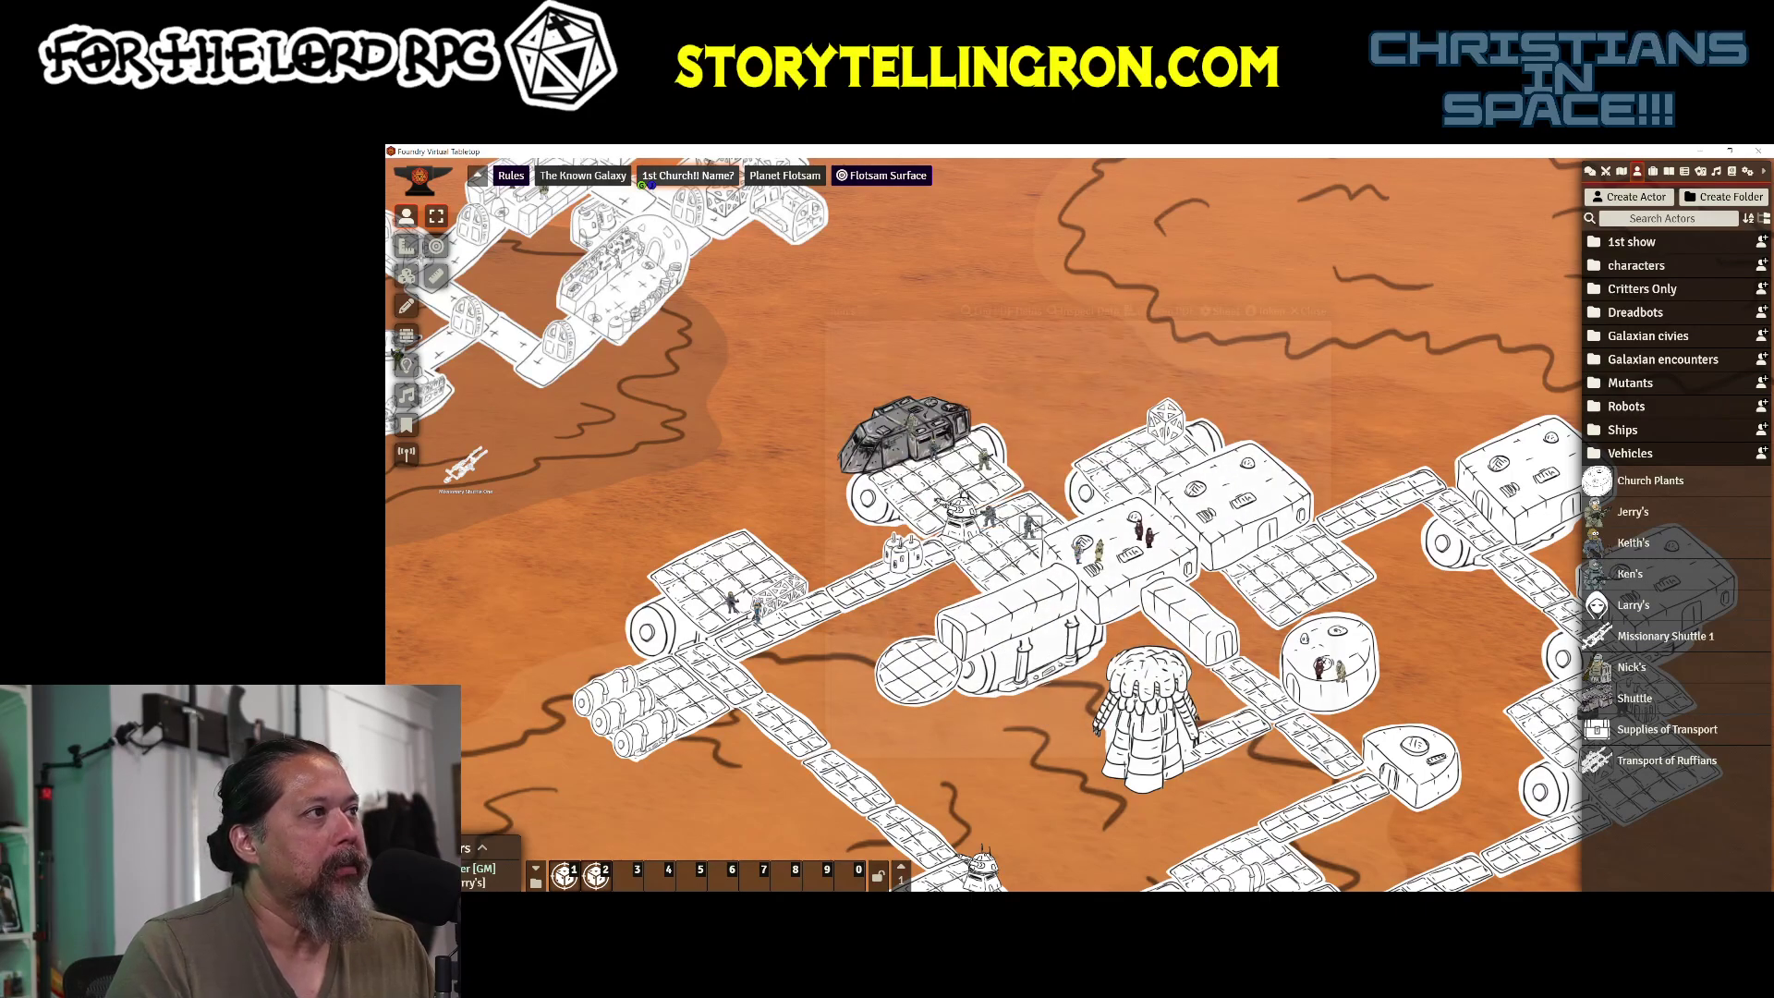
# Step: Check the neighbouring character token's sheet, and inspect the first listed player character's sheet and prototype token identity settings, closing each
pyautogui.doubleClick(1029, 525)
pyautogui.click(1303, 311)
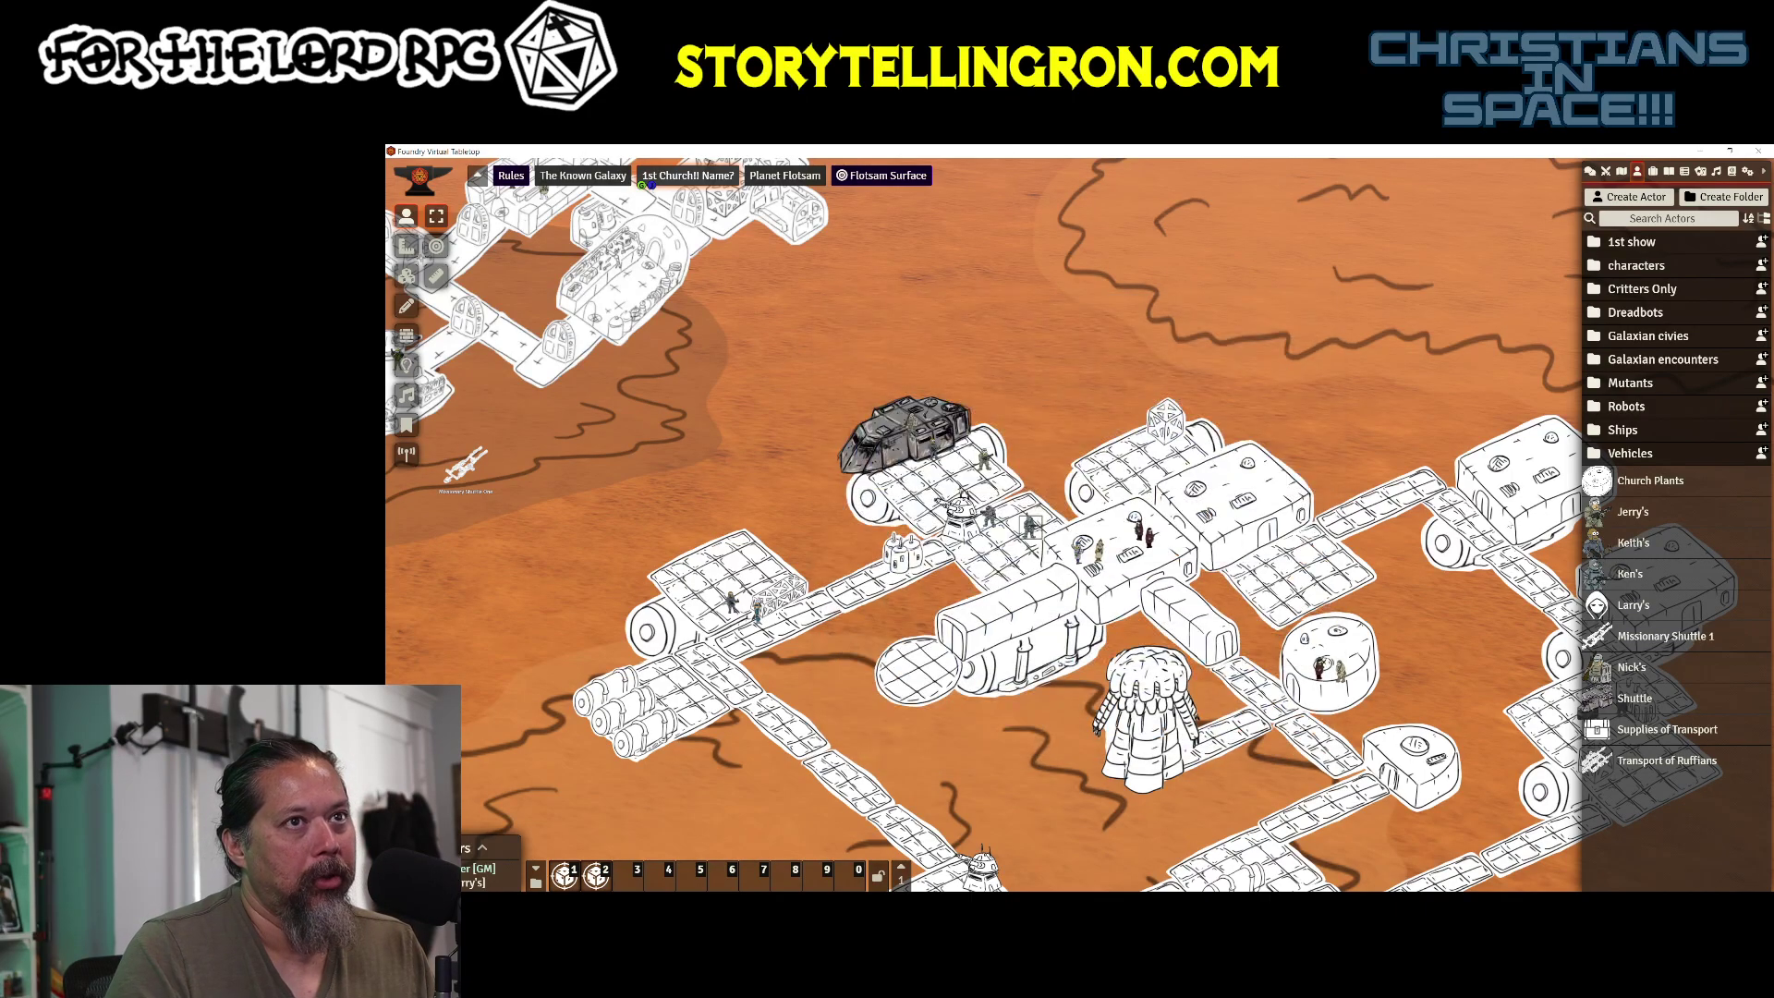
pyautogui.click(1633, 520)
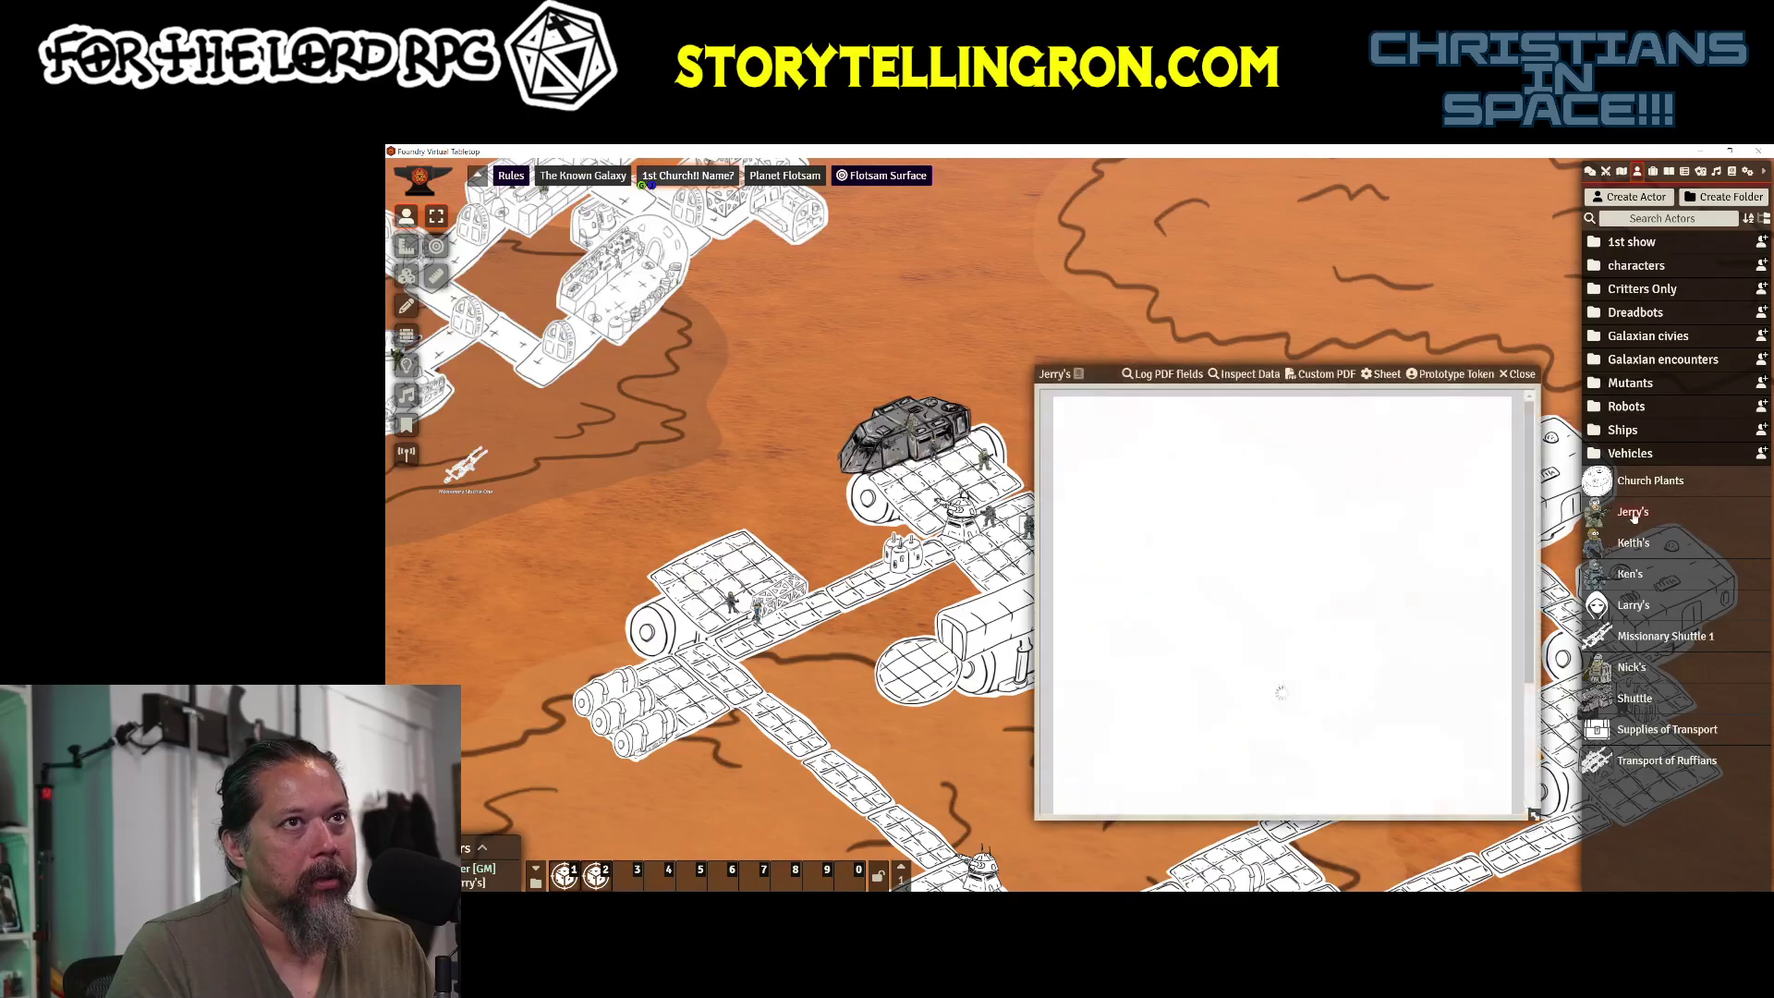
pyautogui.click(1471, 375)
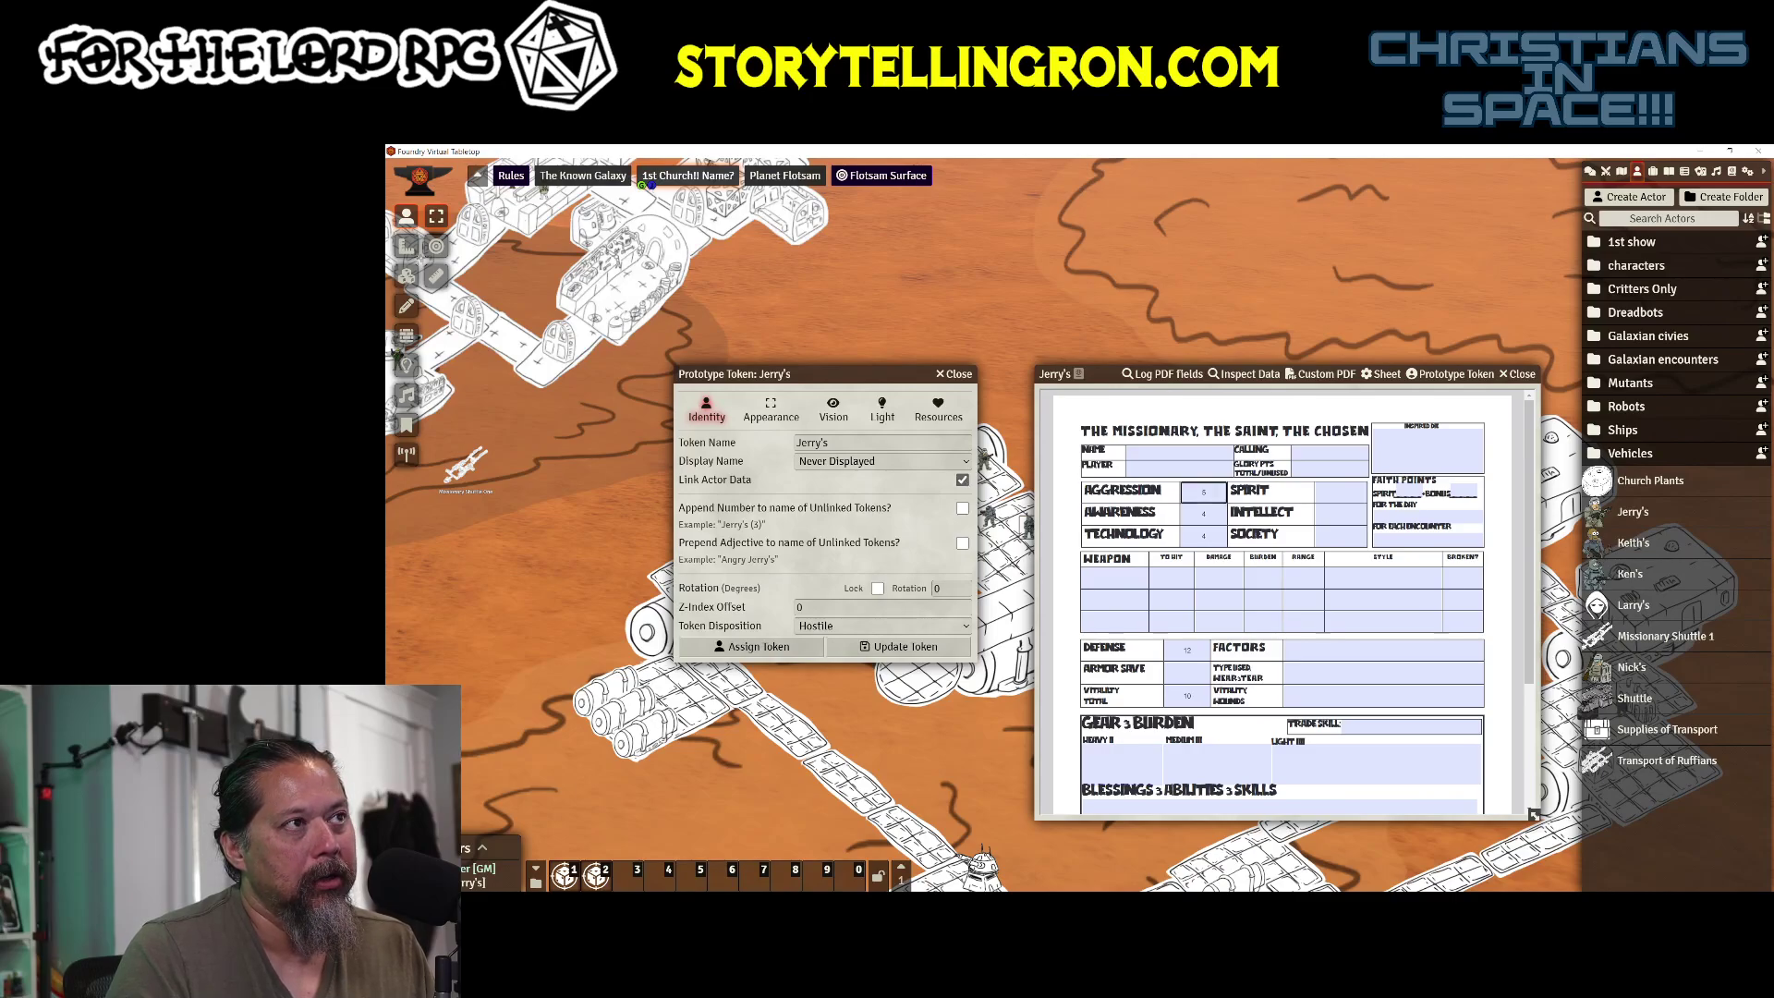
pyautogui.click(954, 373)
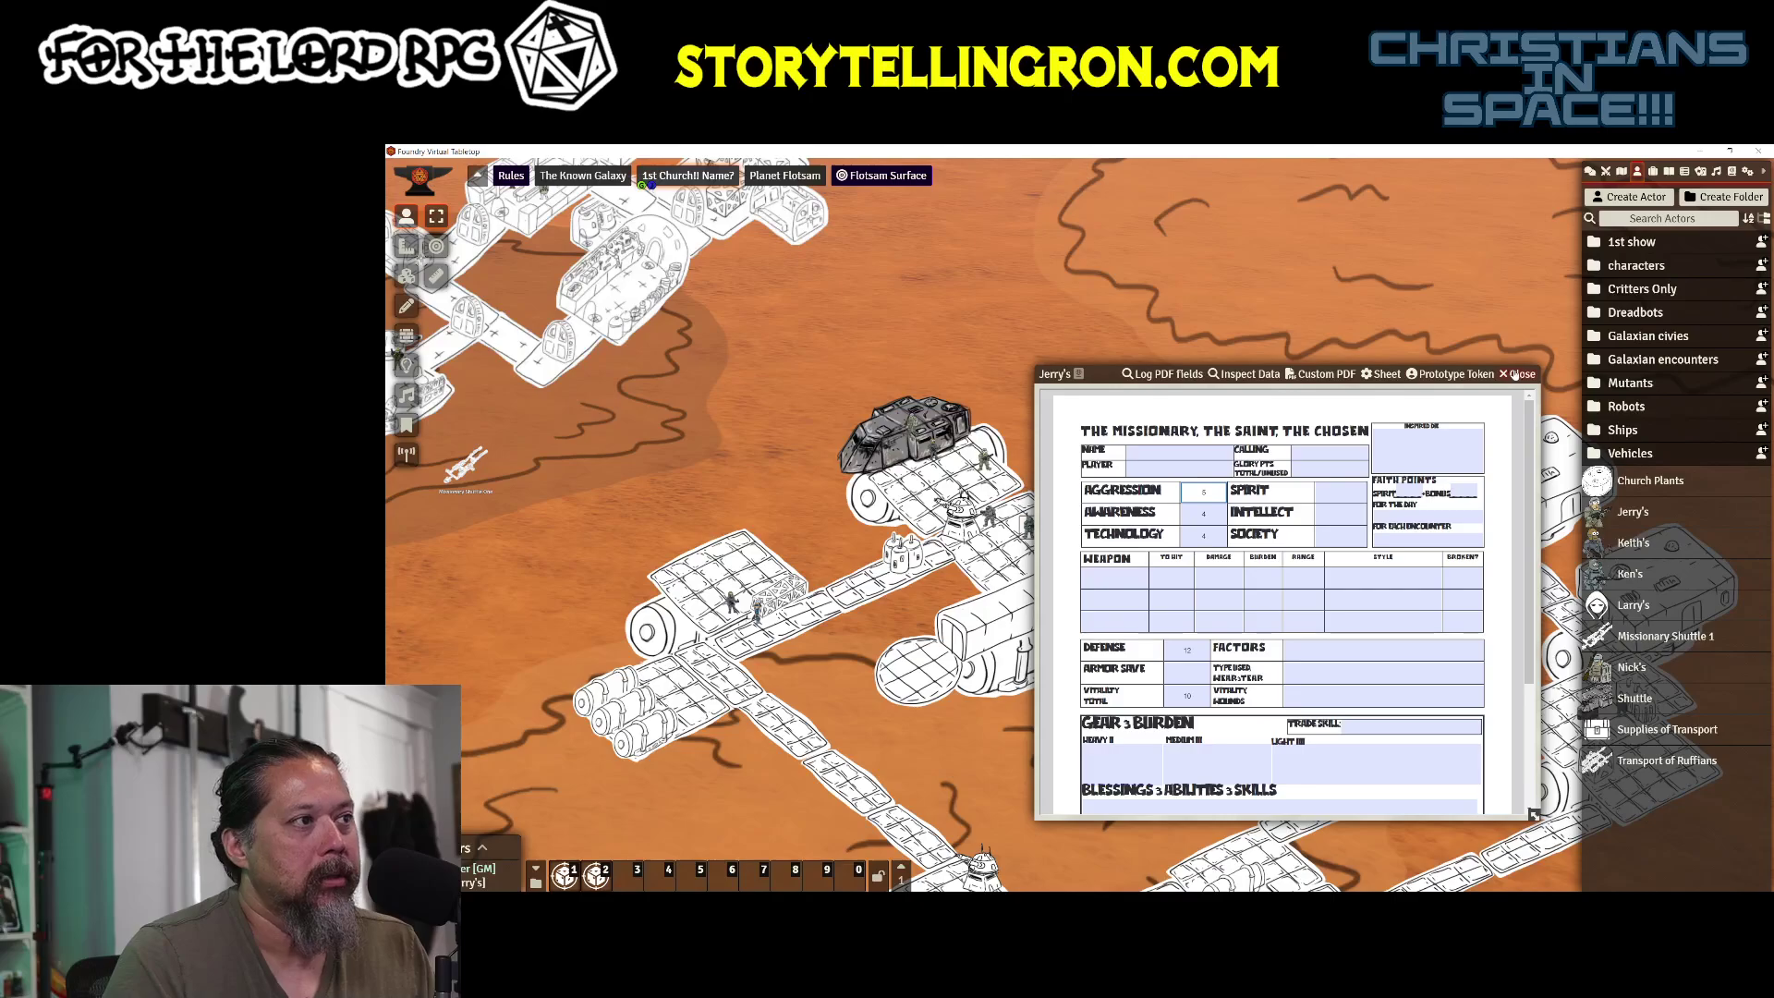
pyautogui.press('Escape')
pyautogui.moveTo(1116, 639); pyautogui.dragTo(1127, 639)
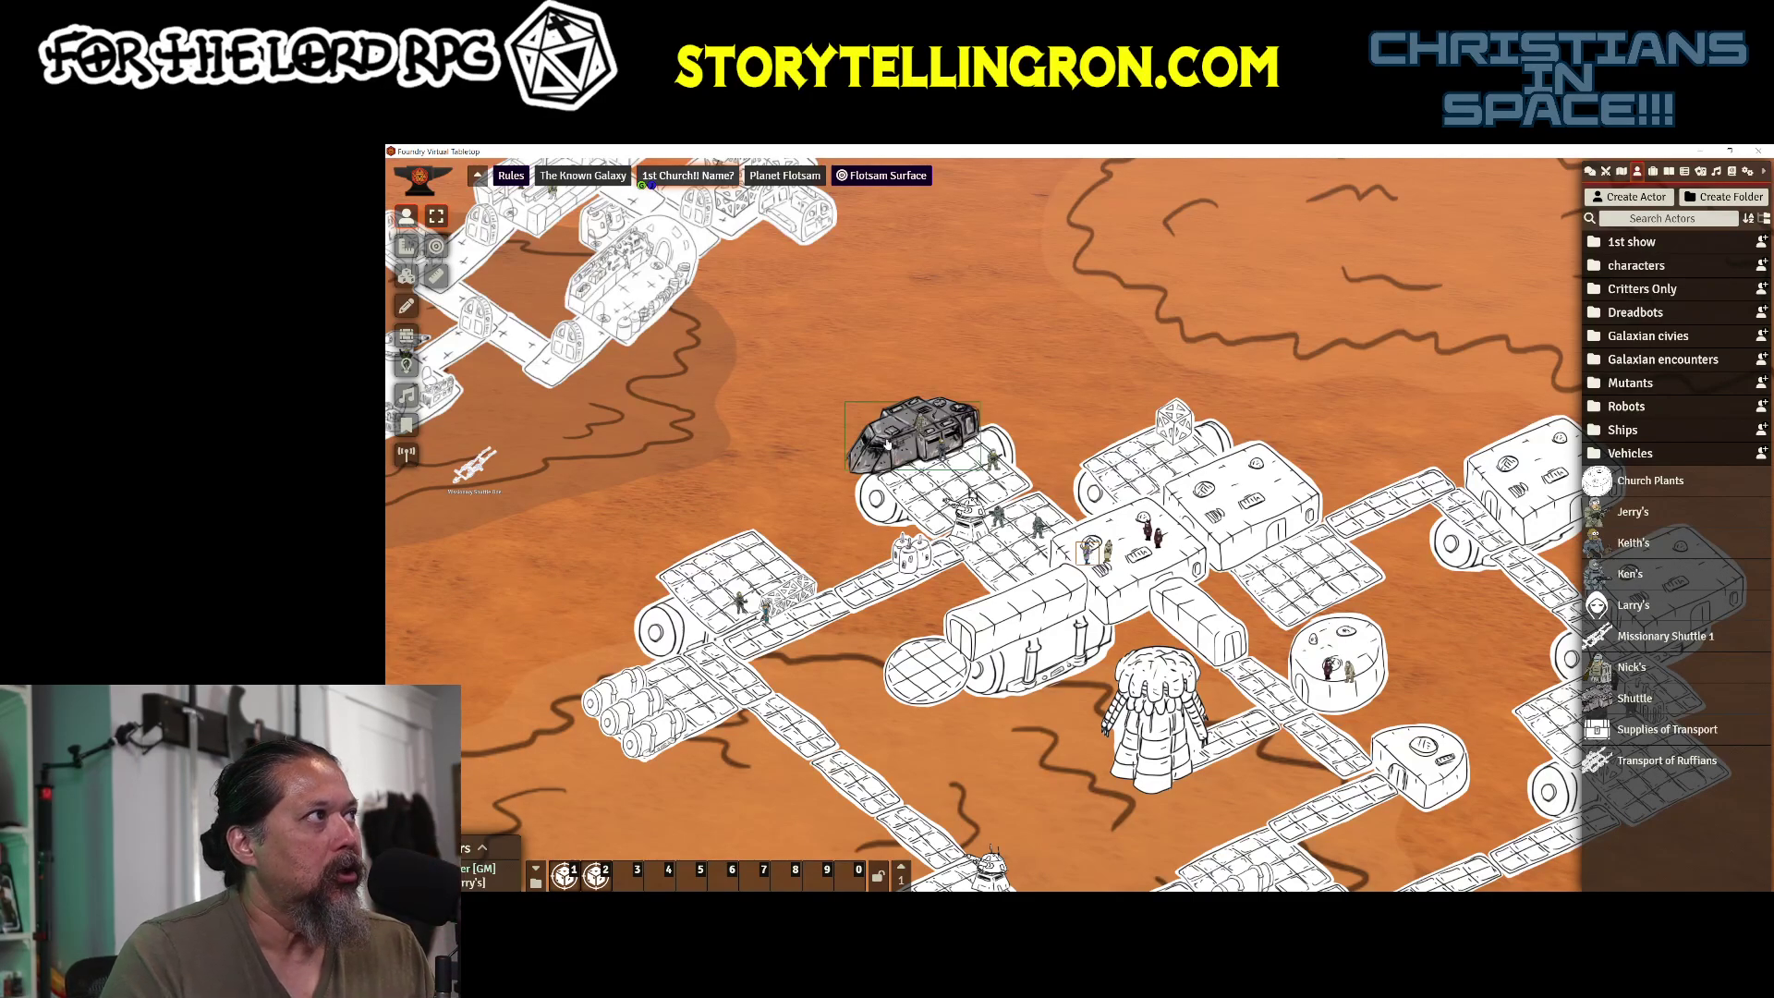
# Step: Compare the Shuttle's simple description sheet with the neighbouring character's PDF sheet, and show the Shuttle's description editor before closing it
pyautogui.doubleClick(915, 433)
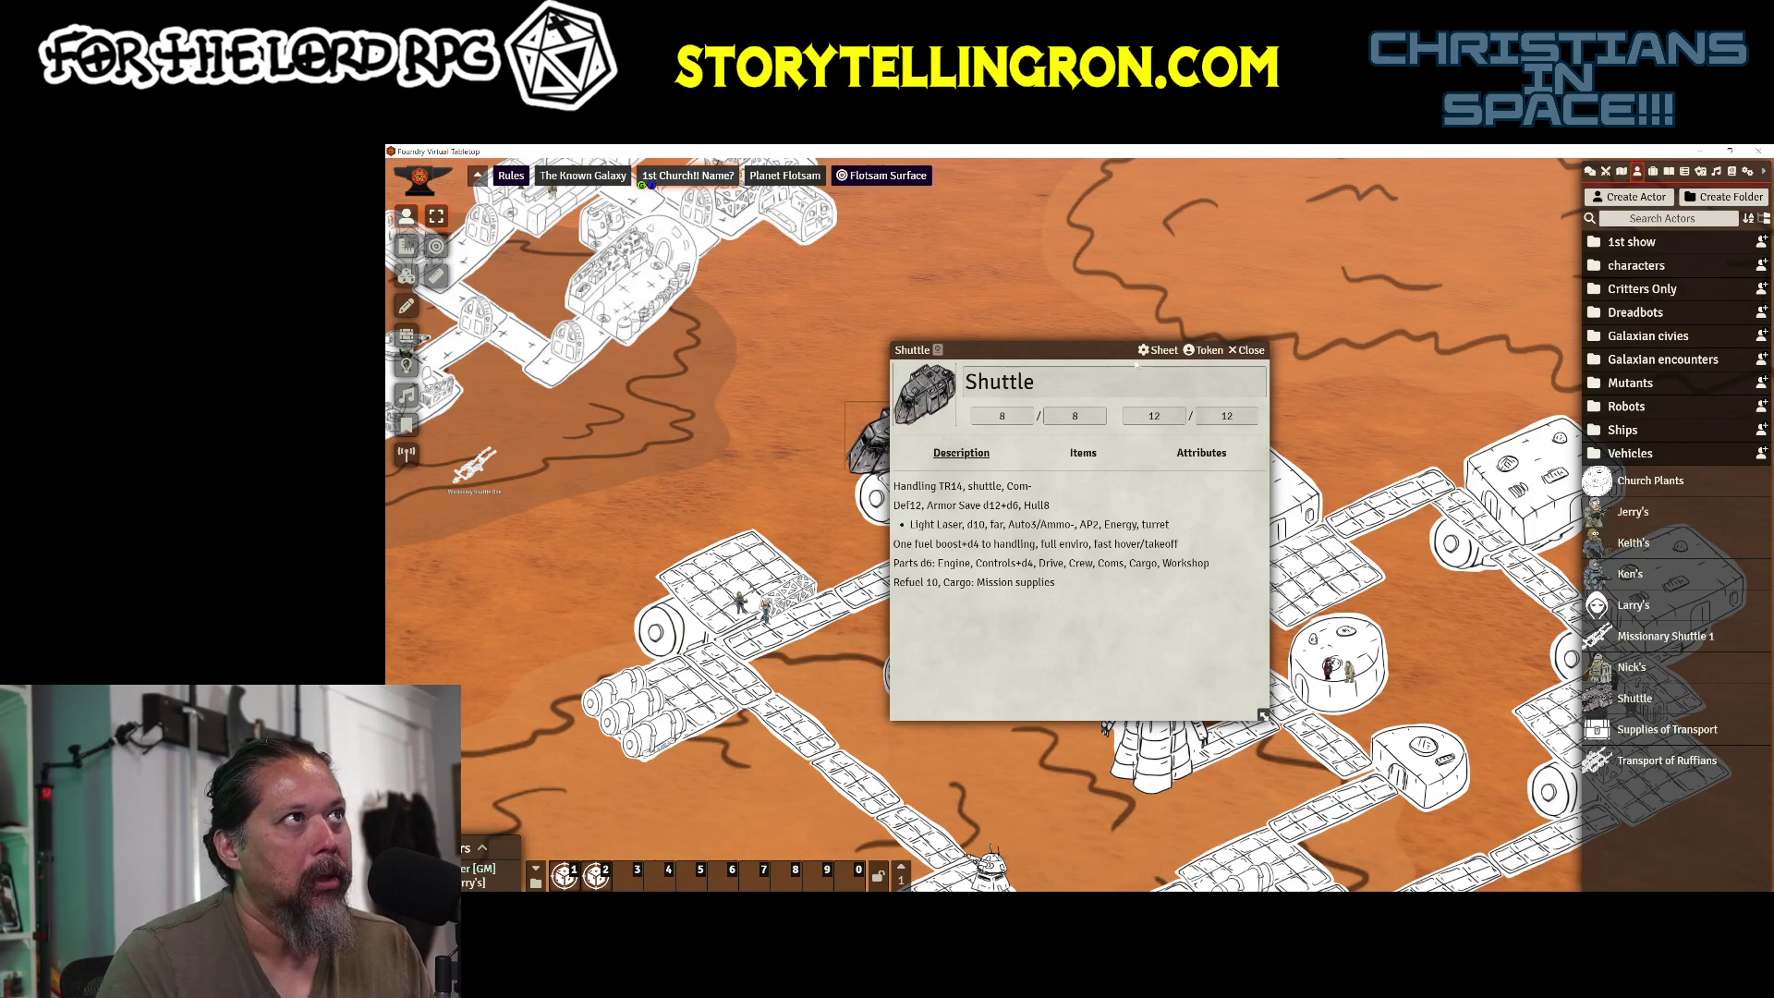
pyautogui.click(1247, 350)
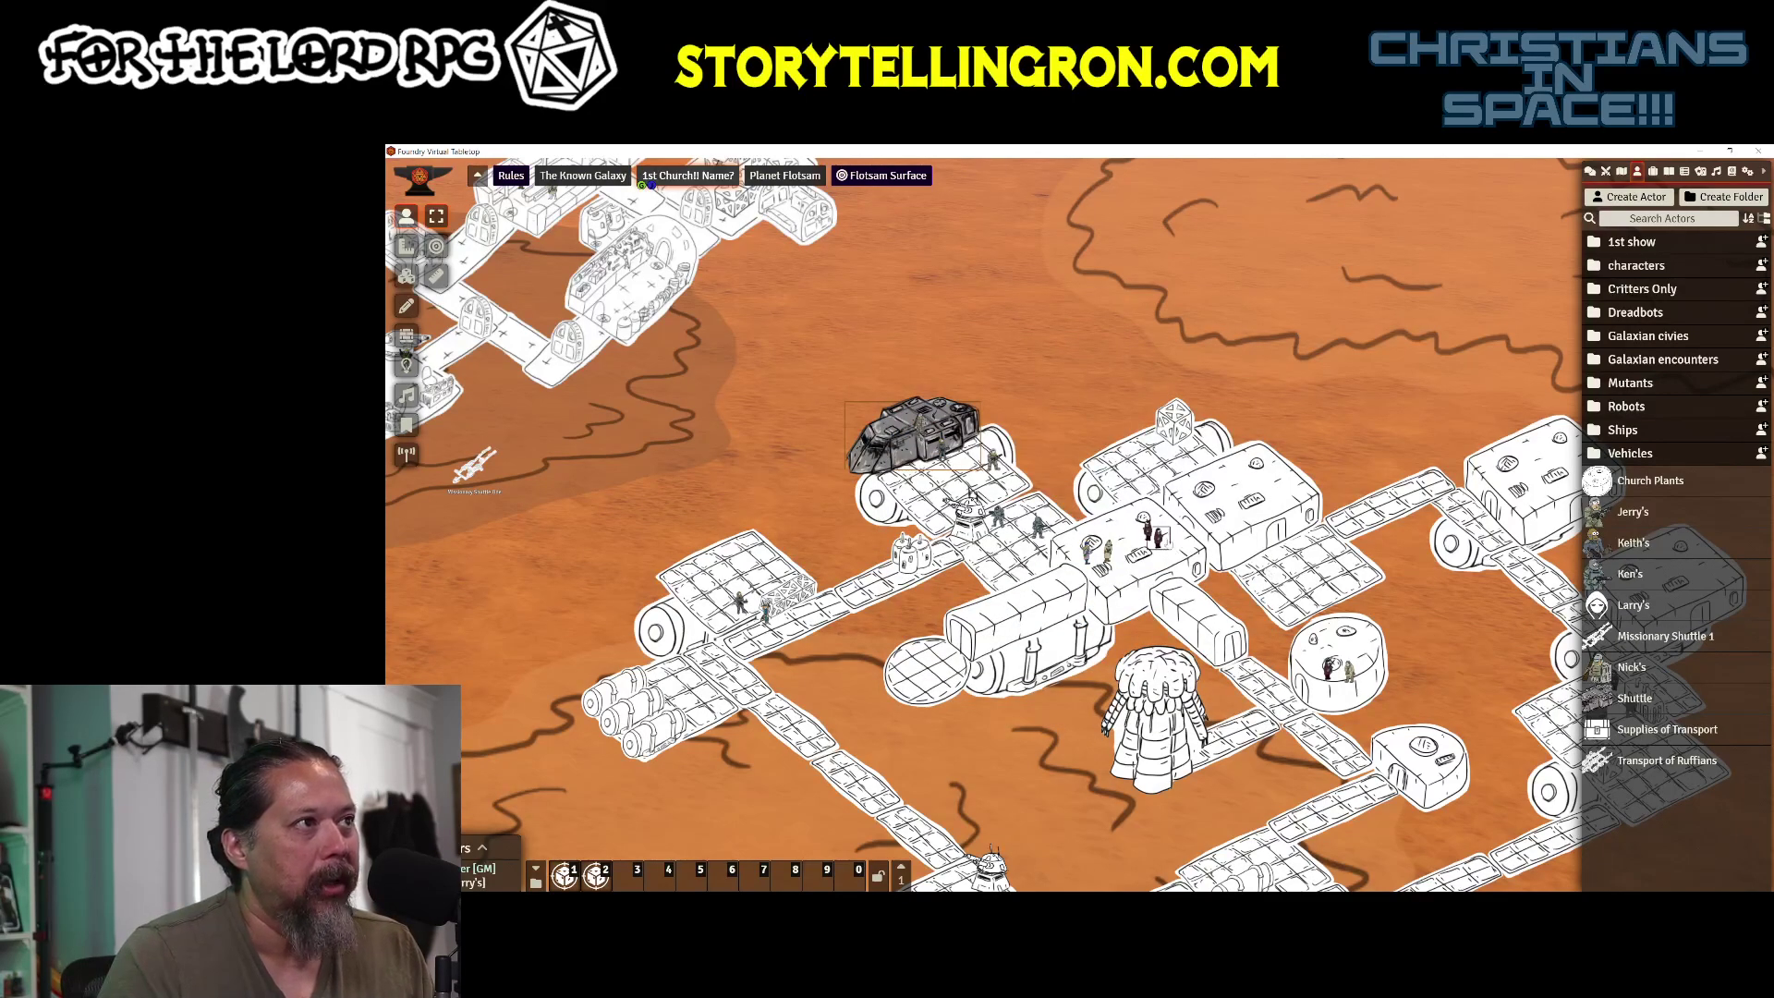
pyautogui.doubleClick(1039, 528)
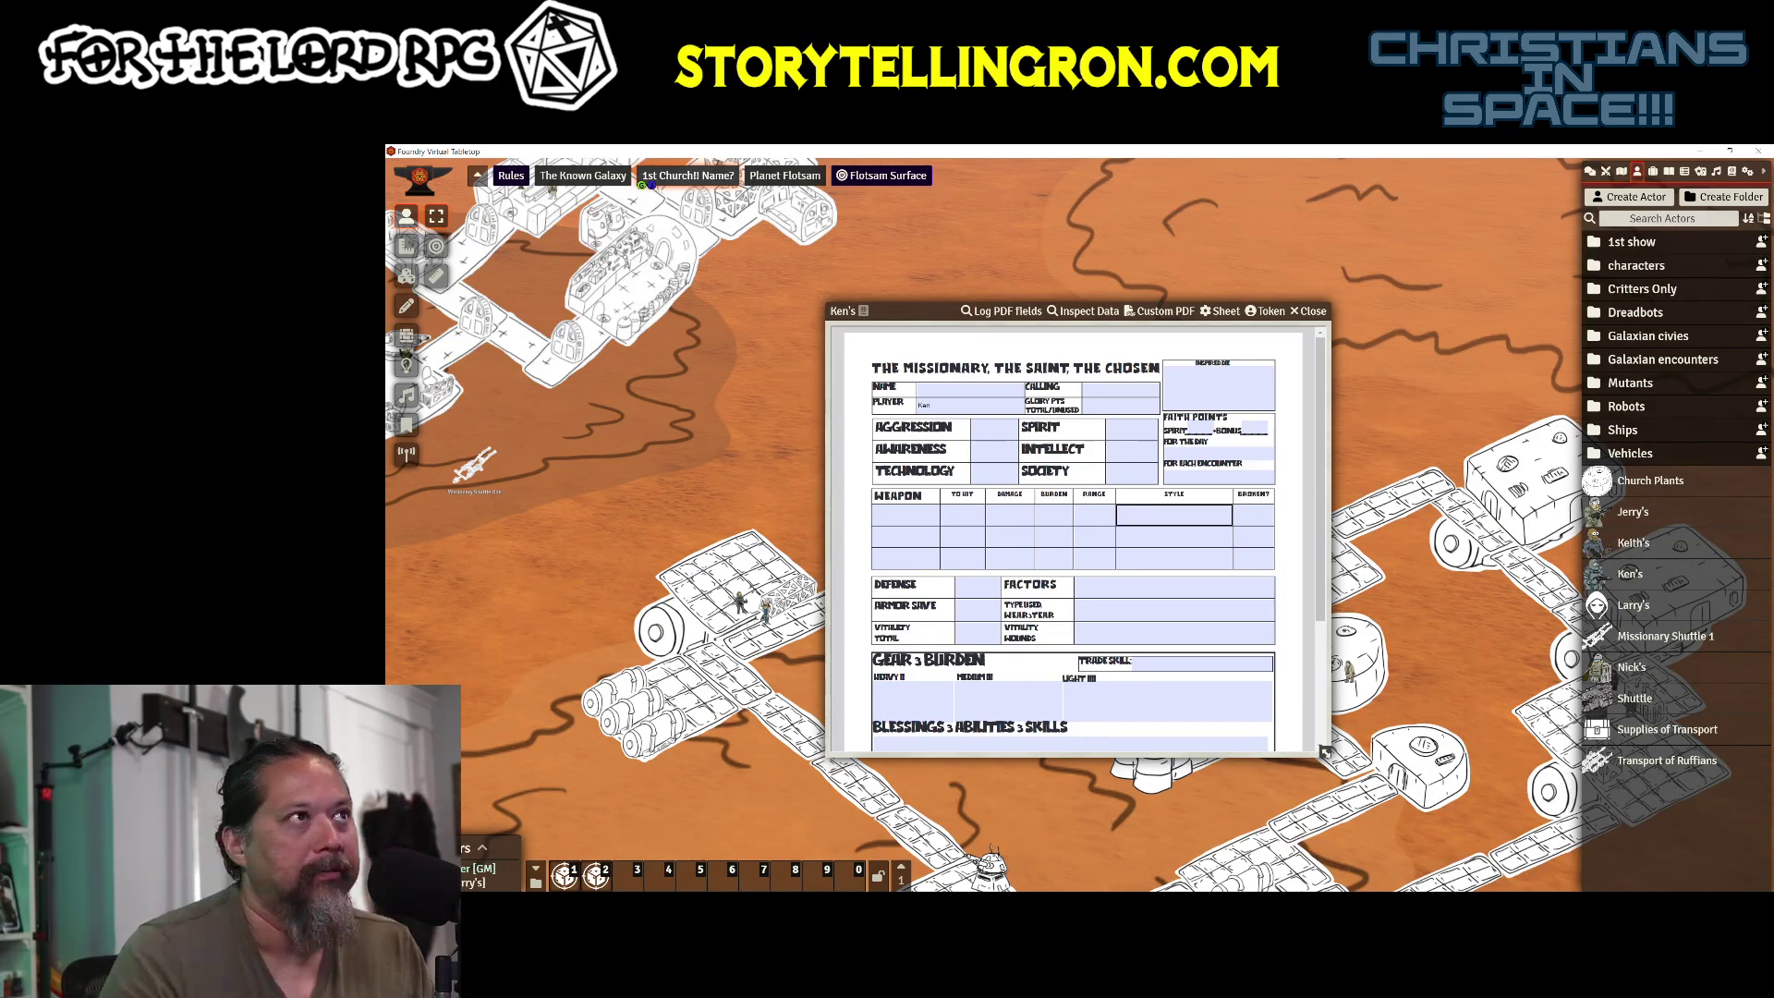
pyautogui.click(1308, 312)
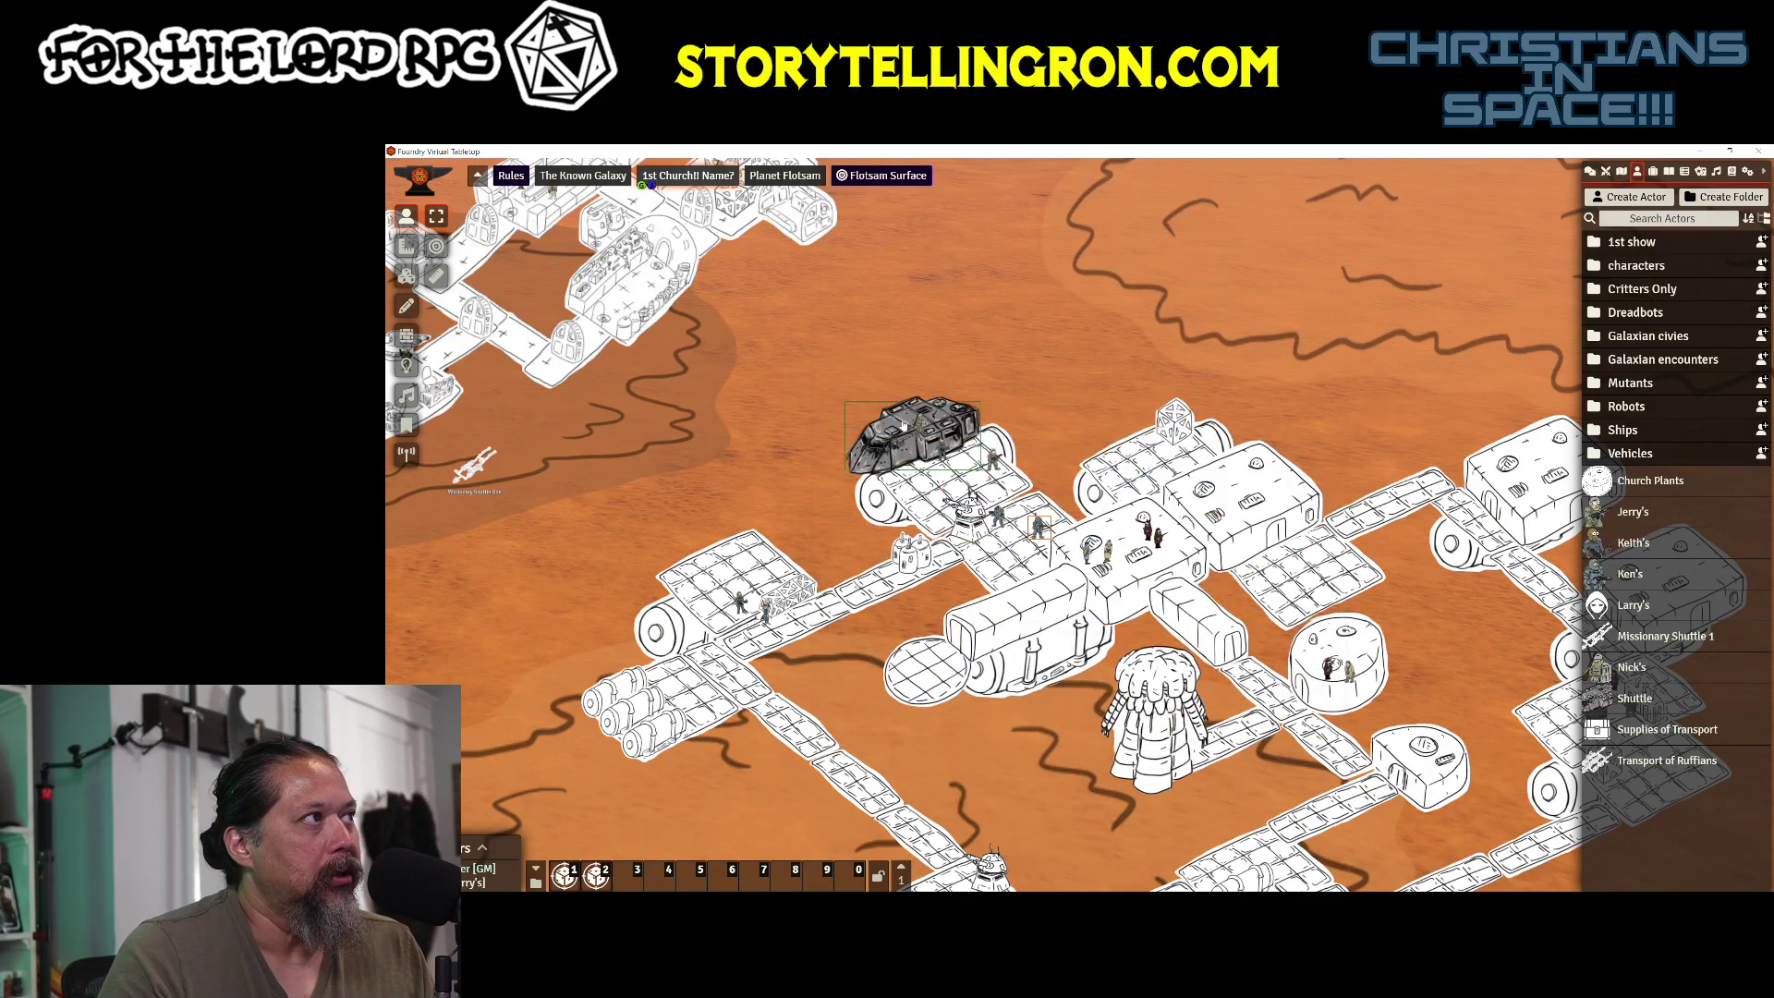
pyautogui.doubleClick(873, 436)
pyautogui.click(1253, 490)
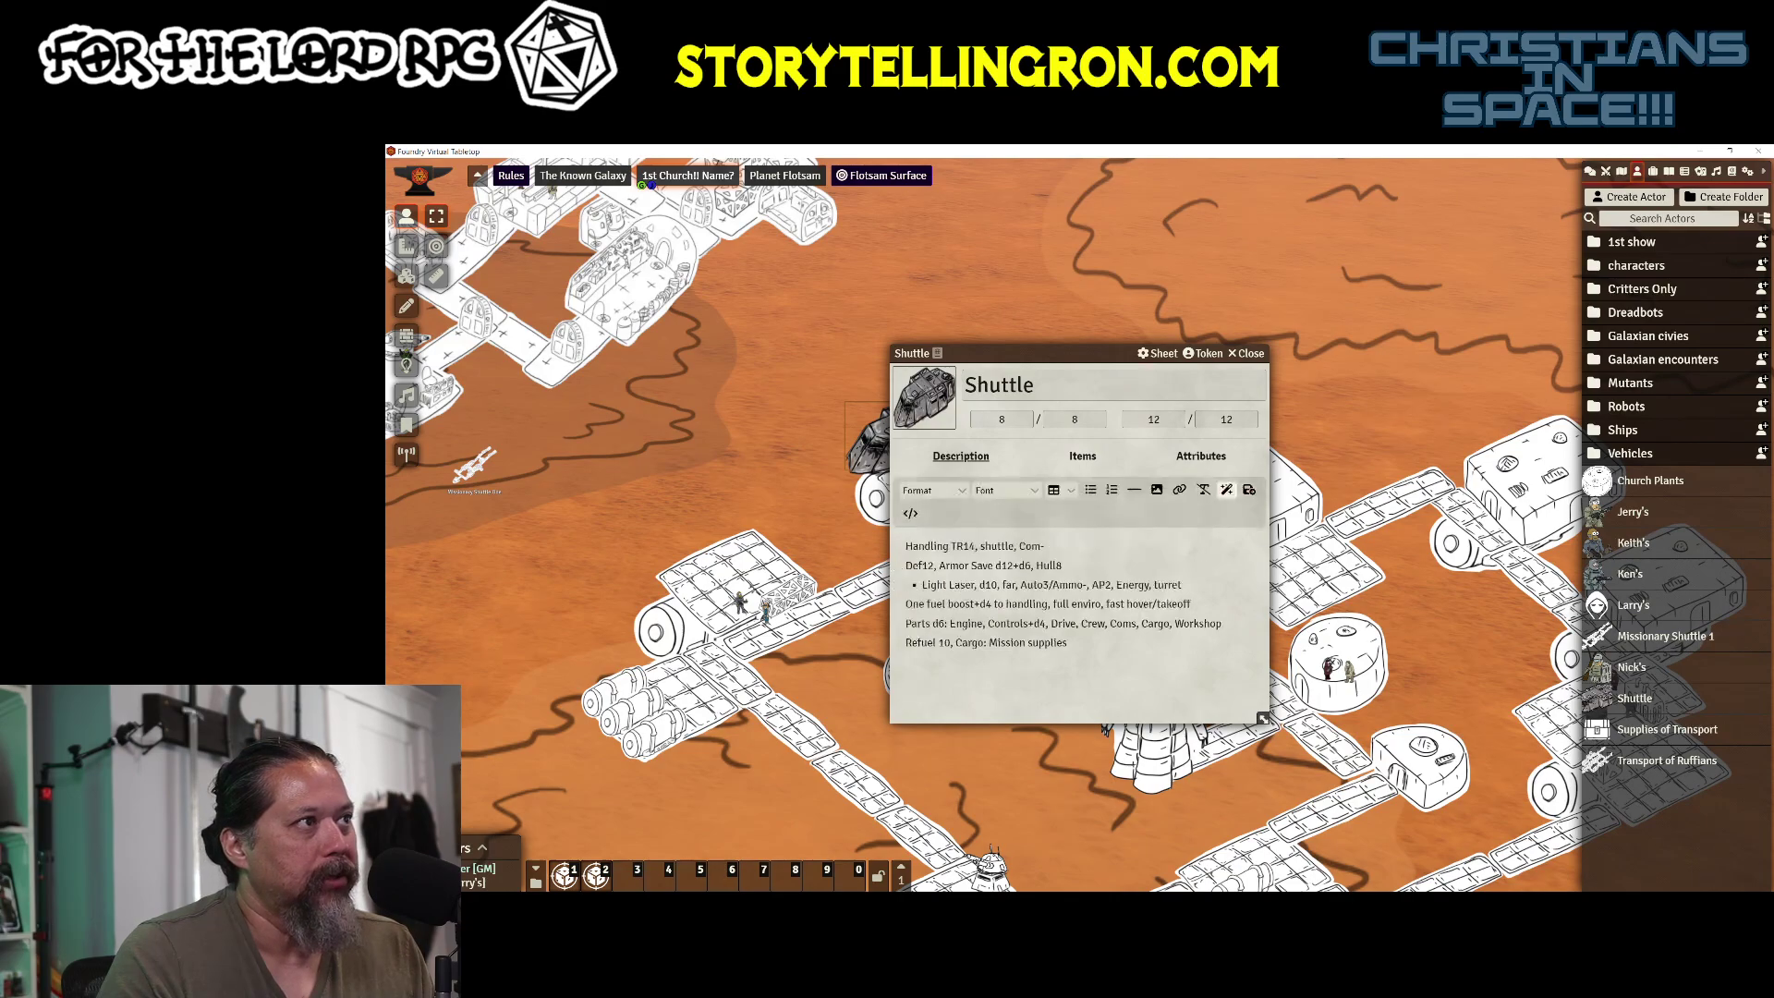
pyautogui.click(1246, 353)
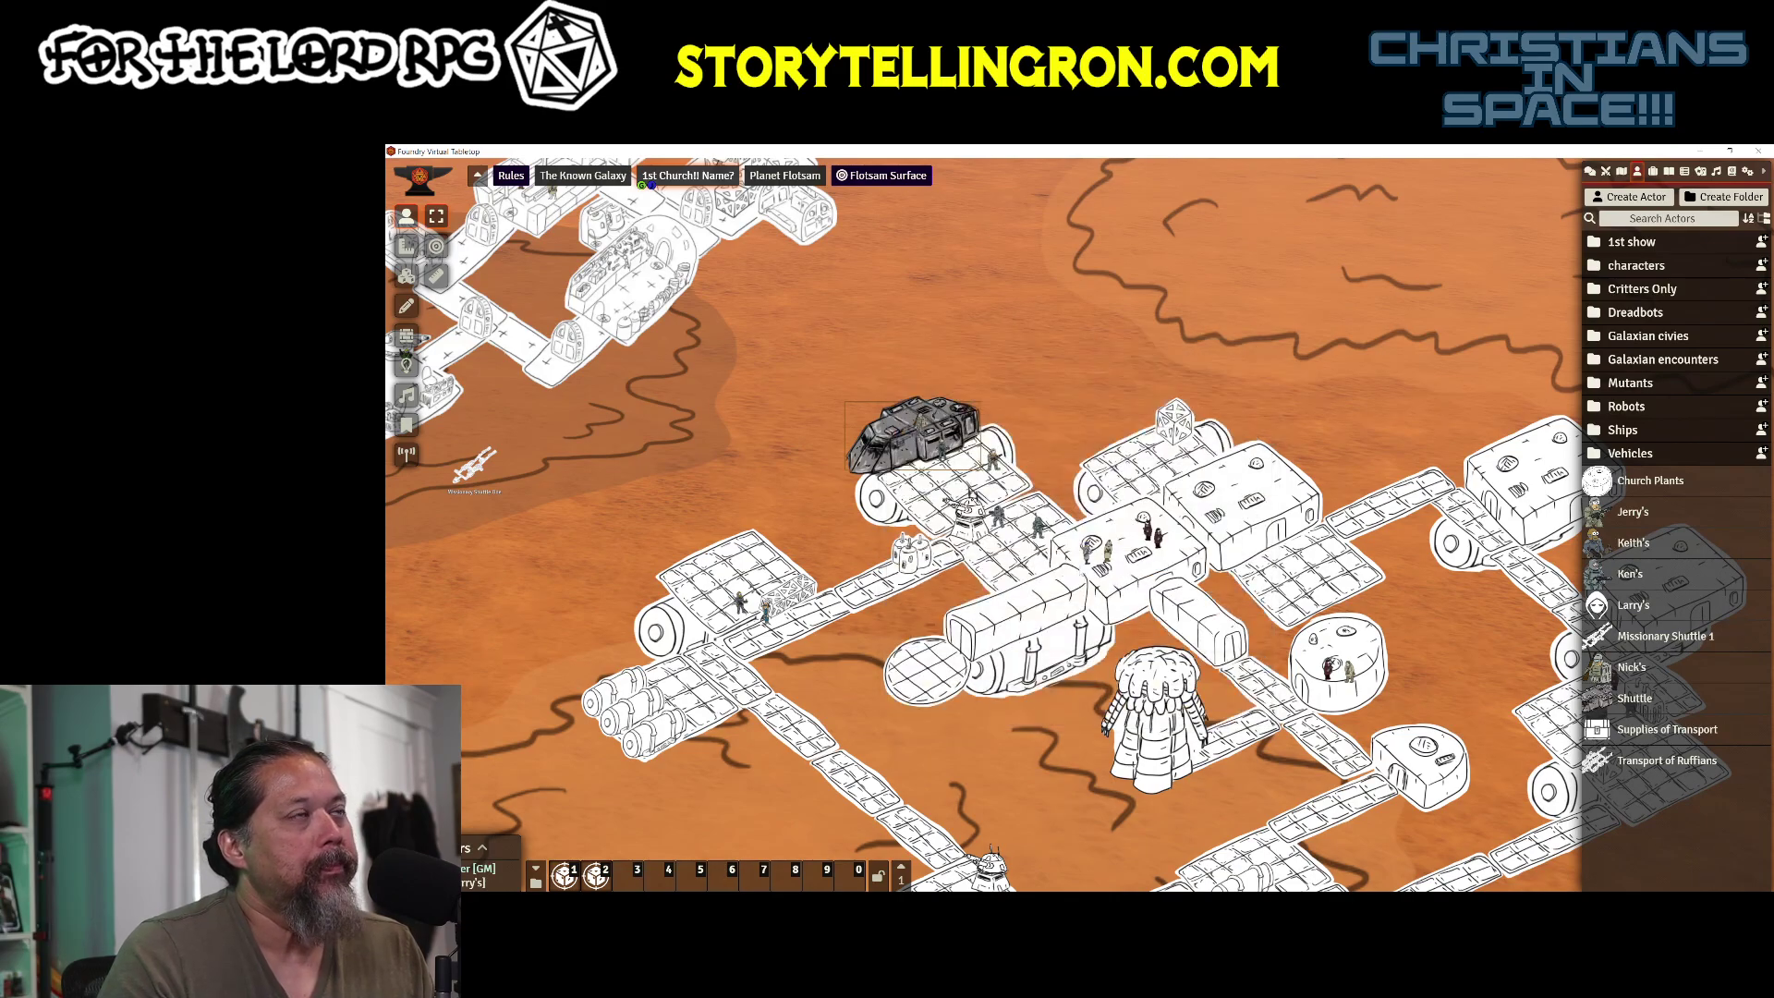
# Step: Show the Supplies of Transport token's PDF sheet and its sheet configuration, closing both
pyautogui.moveTo(789, 658); pyautogui.dragTo(1443, 634)
pyautogui.moveTo(941, 629); pyautogui.dragTo(1450, 622)
pyautogui.doubleClick(935, 555)
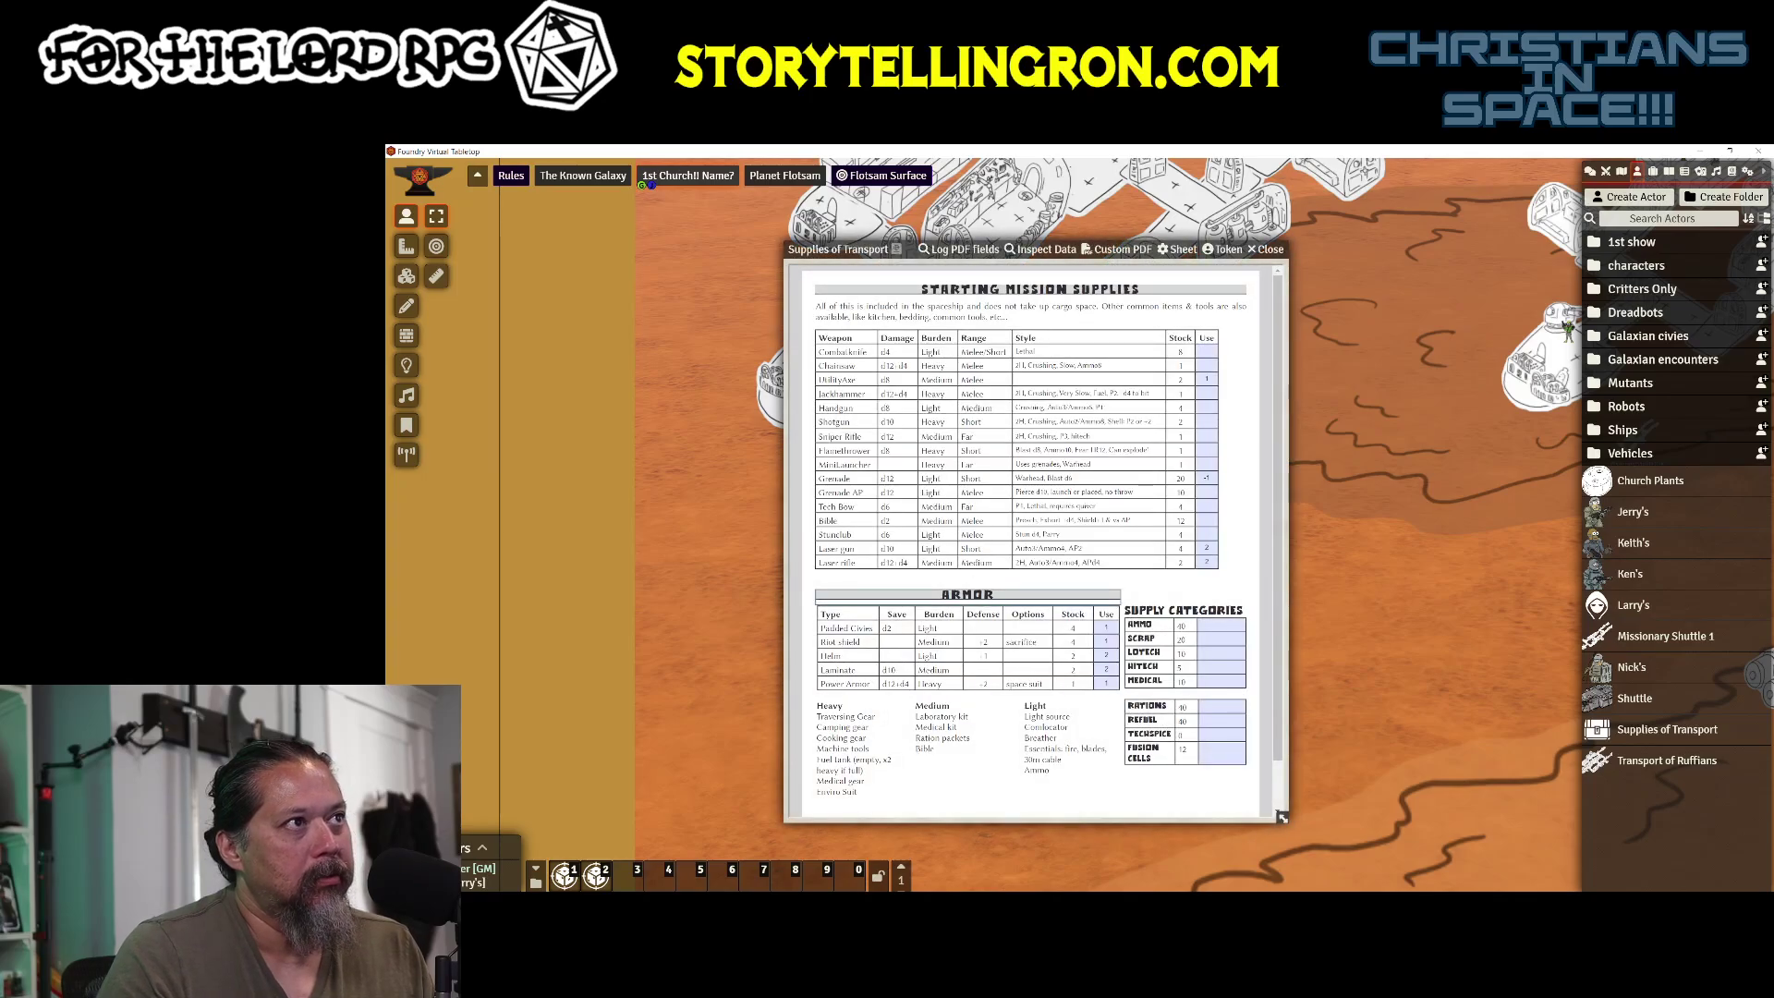
pyautogui.click(1266, 249)
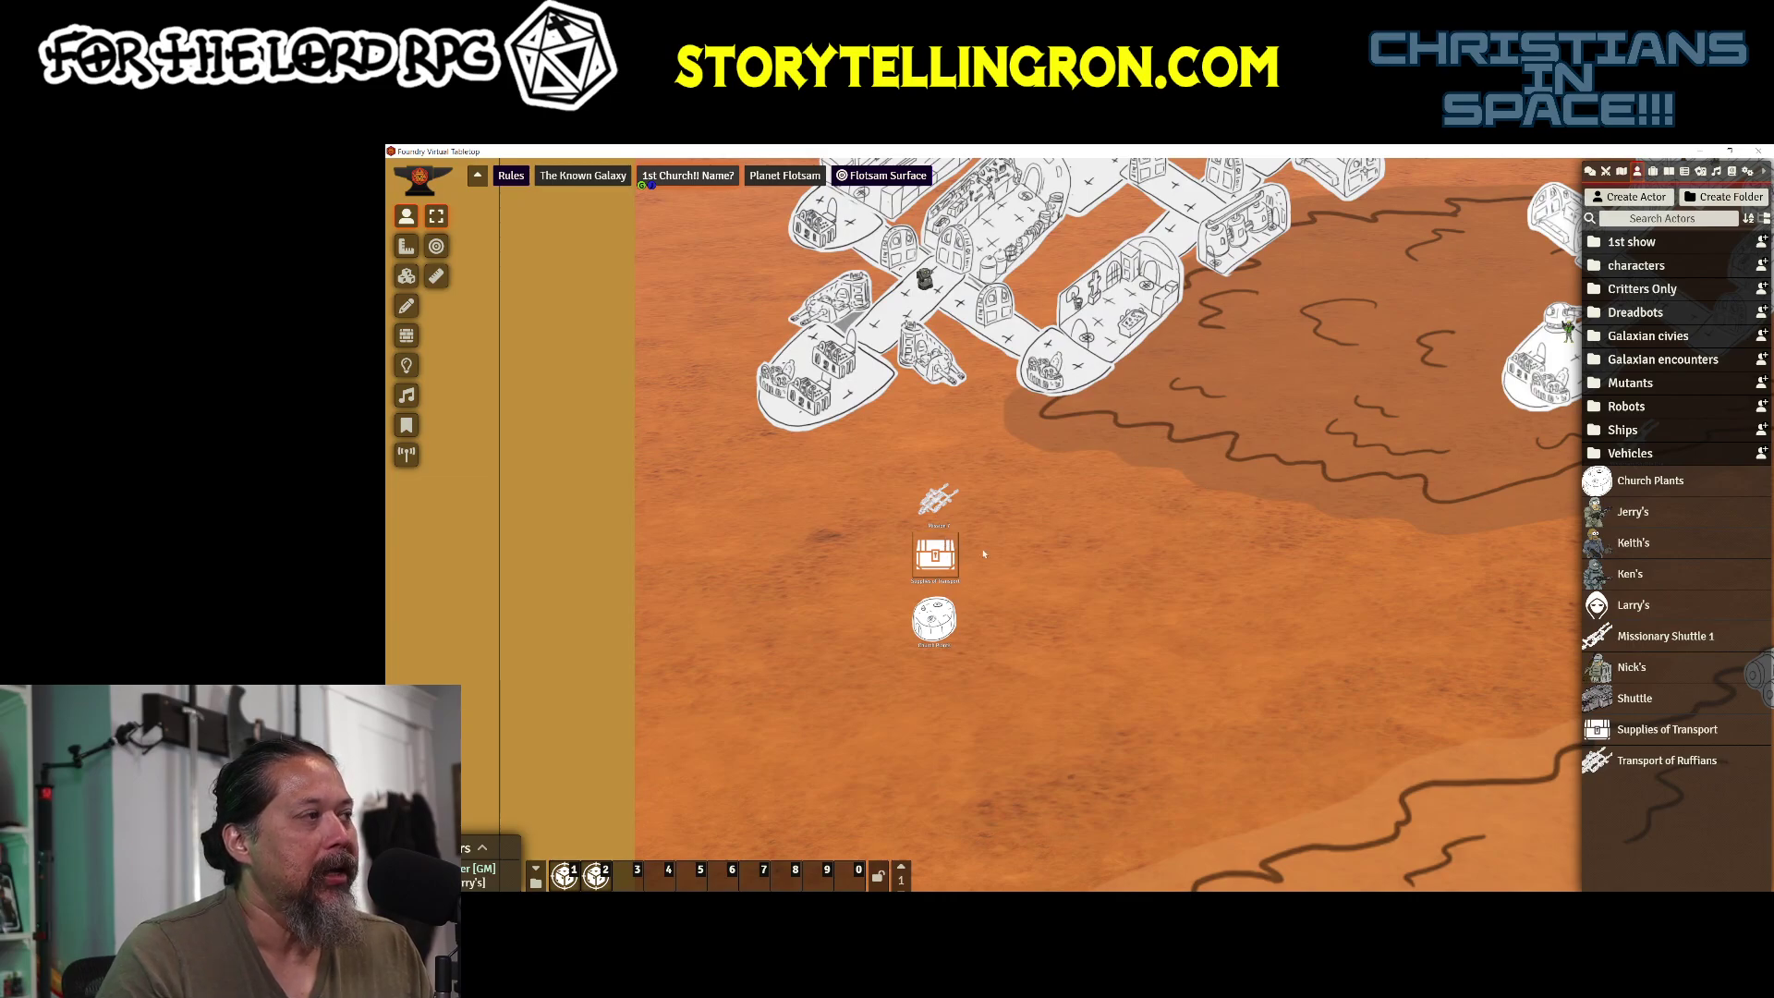
pyautogui.doubleClick(935, 554)
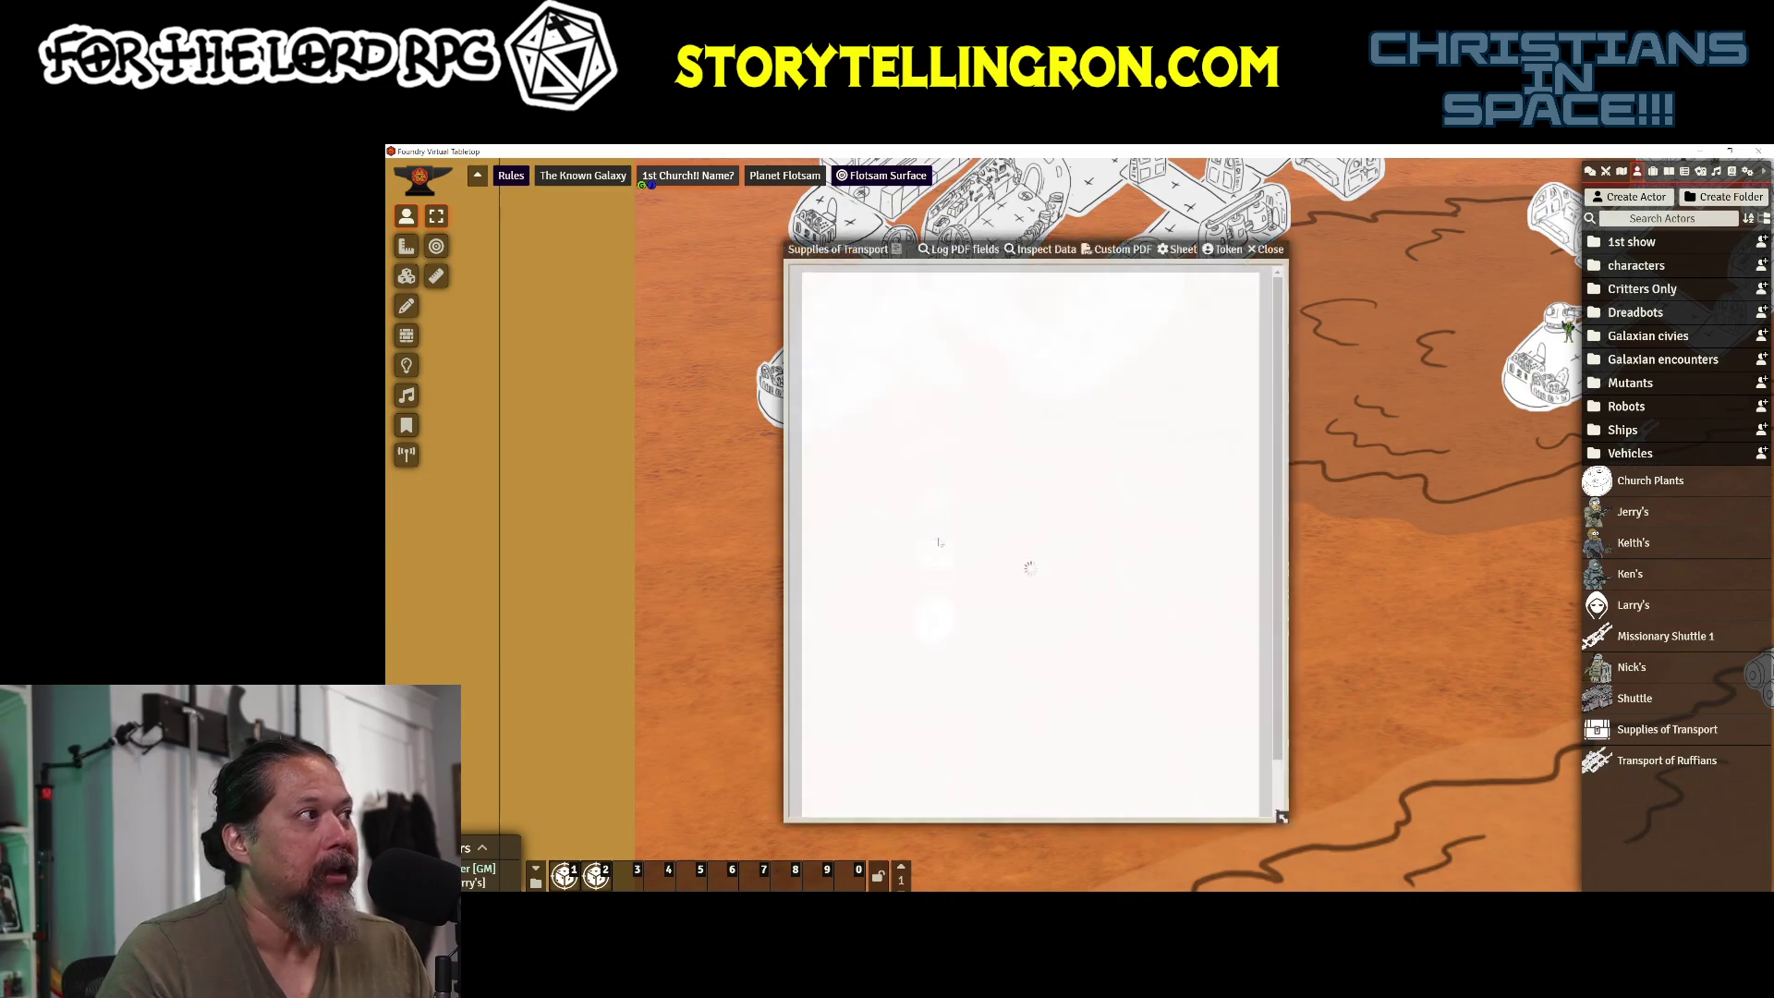
pyautogui.click(1180, 250)
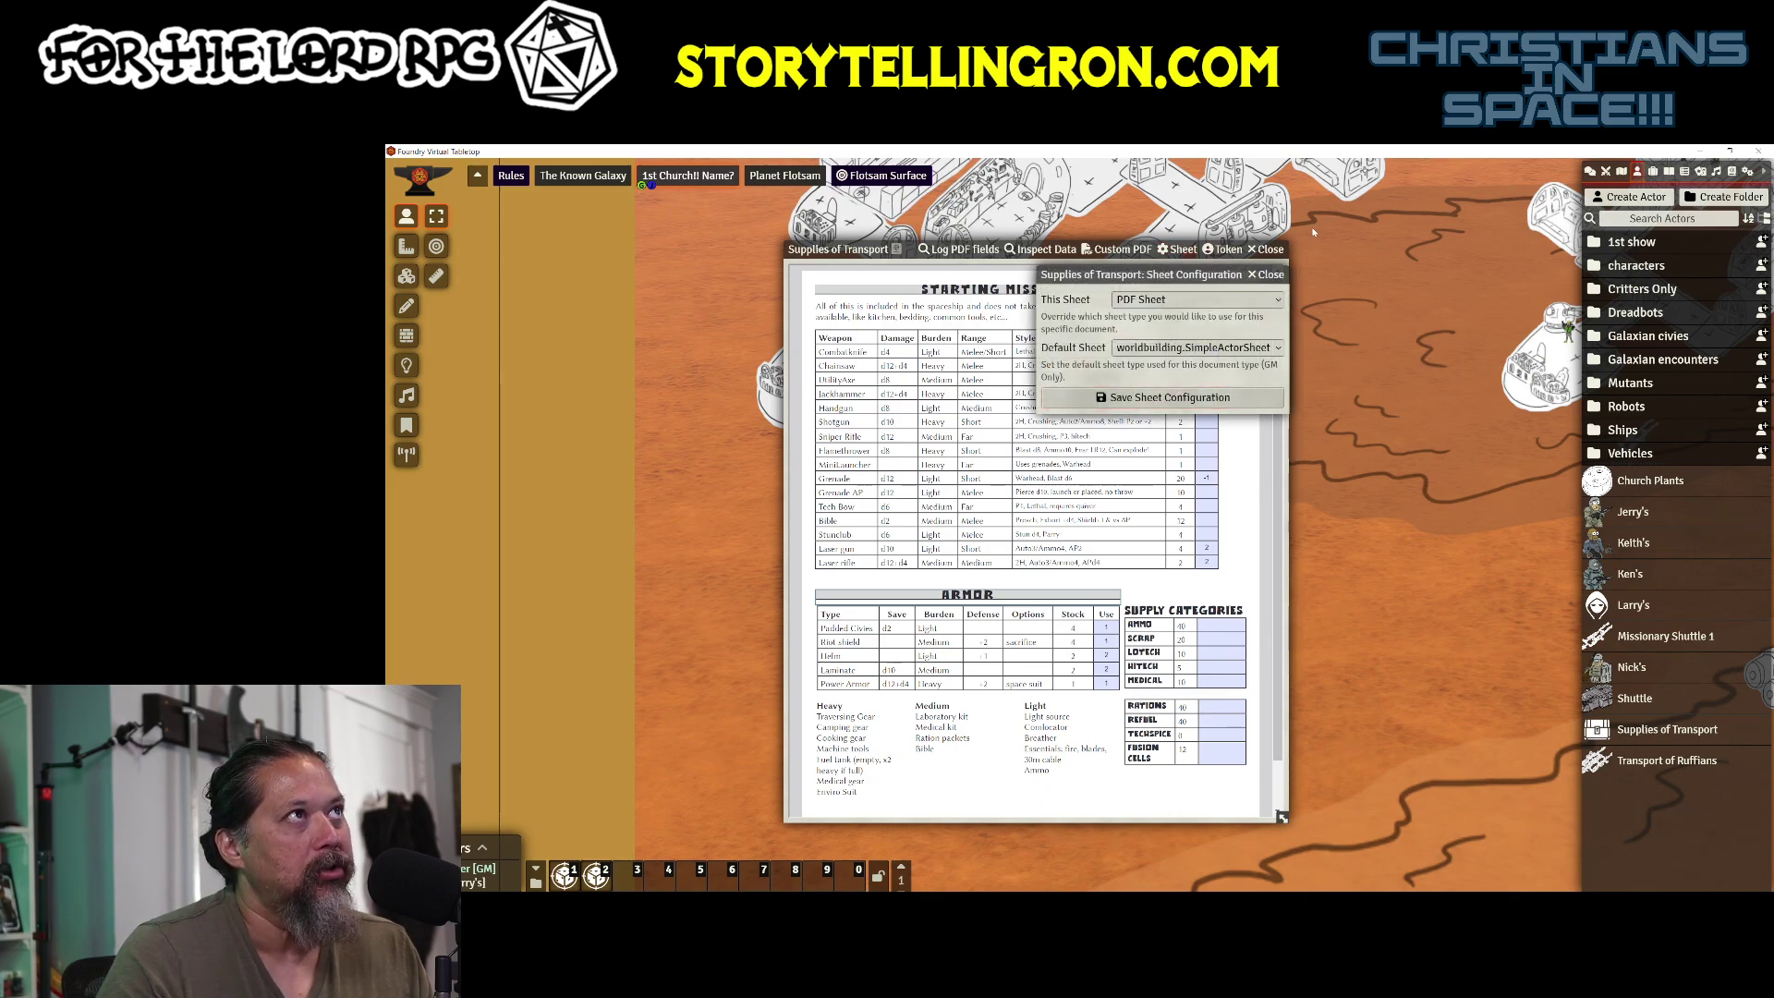
pyautogui.click(1265, 248)
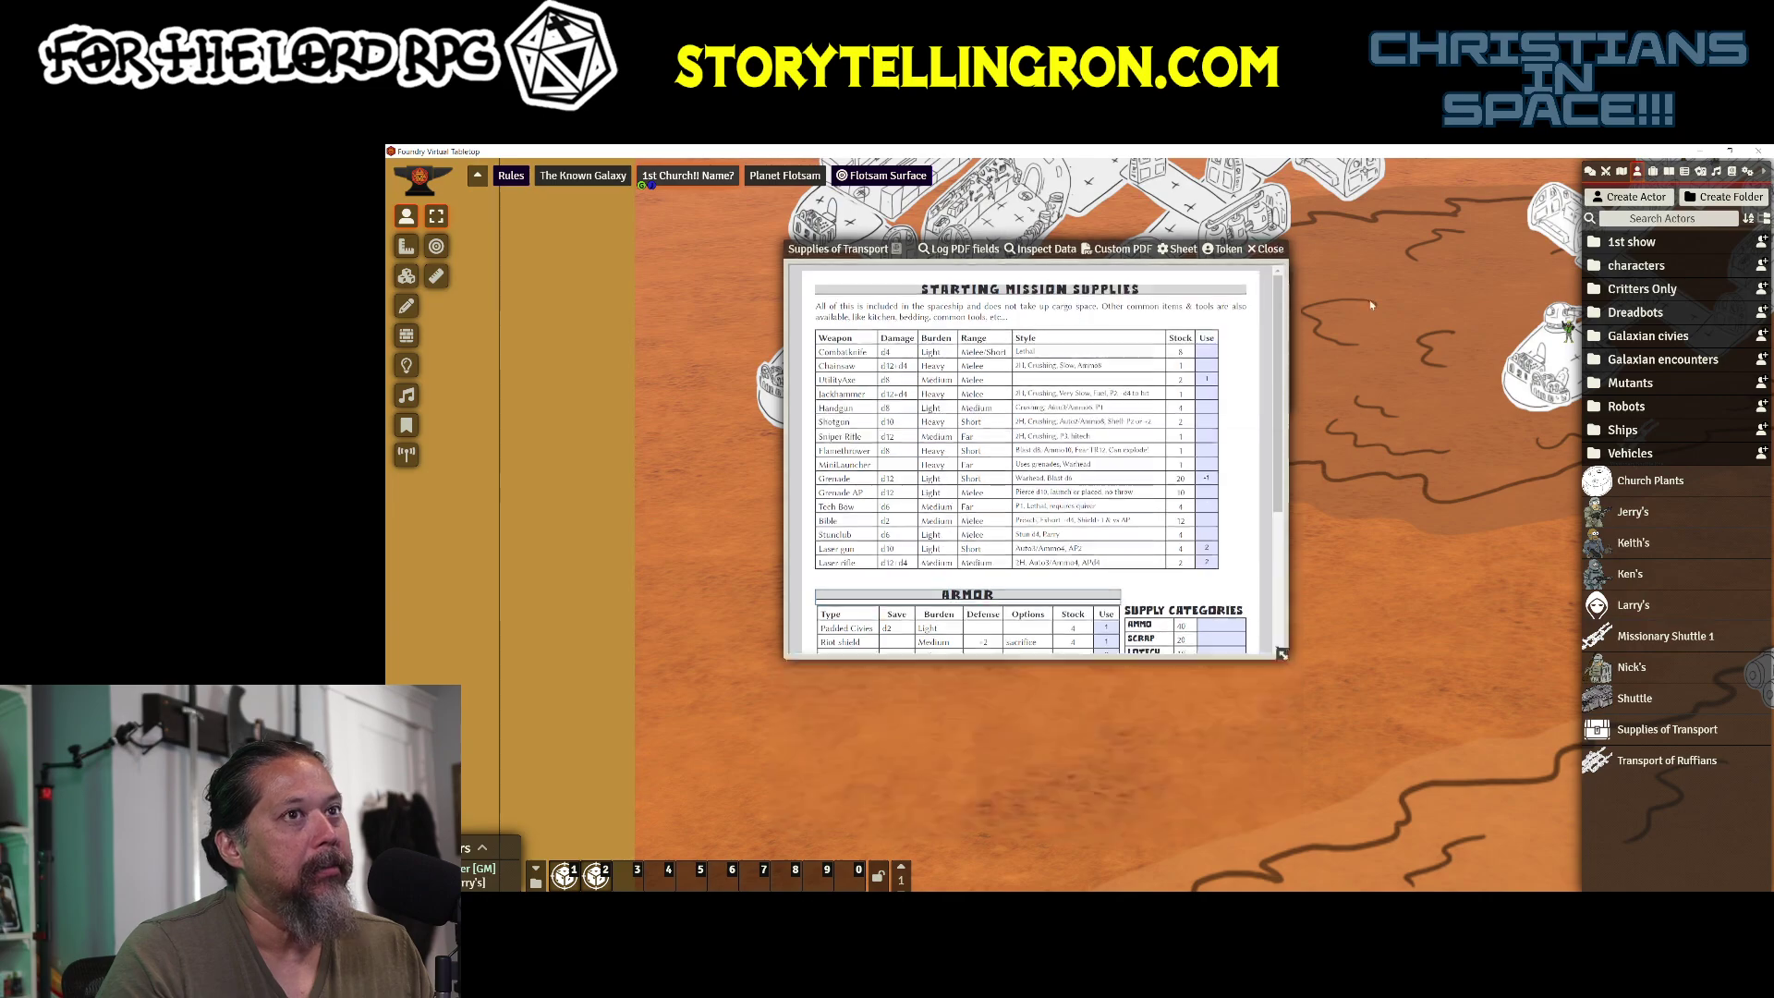
# Step: Open the Supplies of Transport sheet from the actor directory and inspect its sheet type setting and the full supplies page
pyautogui.click(1669, 731)
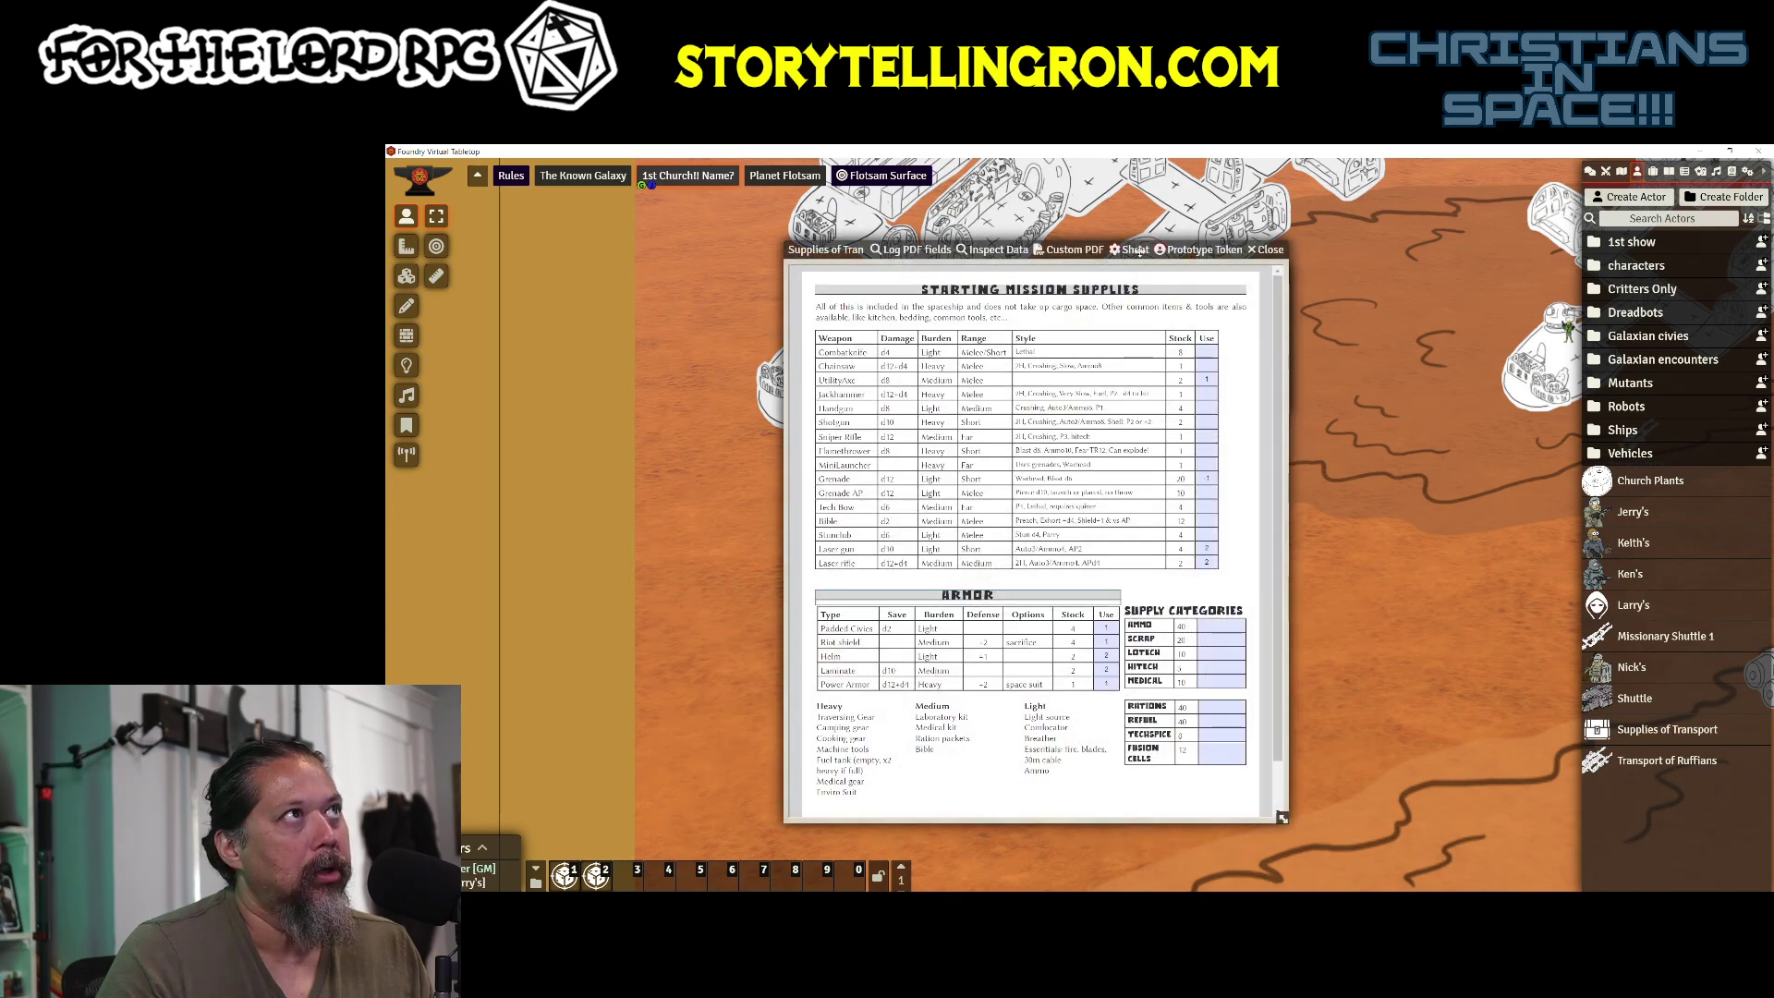
pyautogui.moveTo(837, 244); pyautogui.dragTo(581, 244)
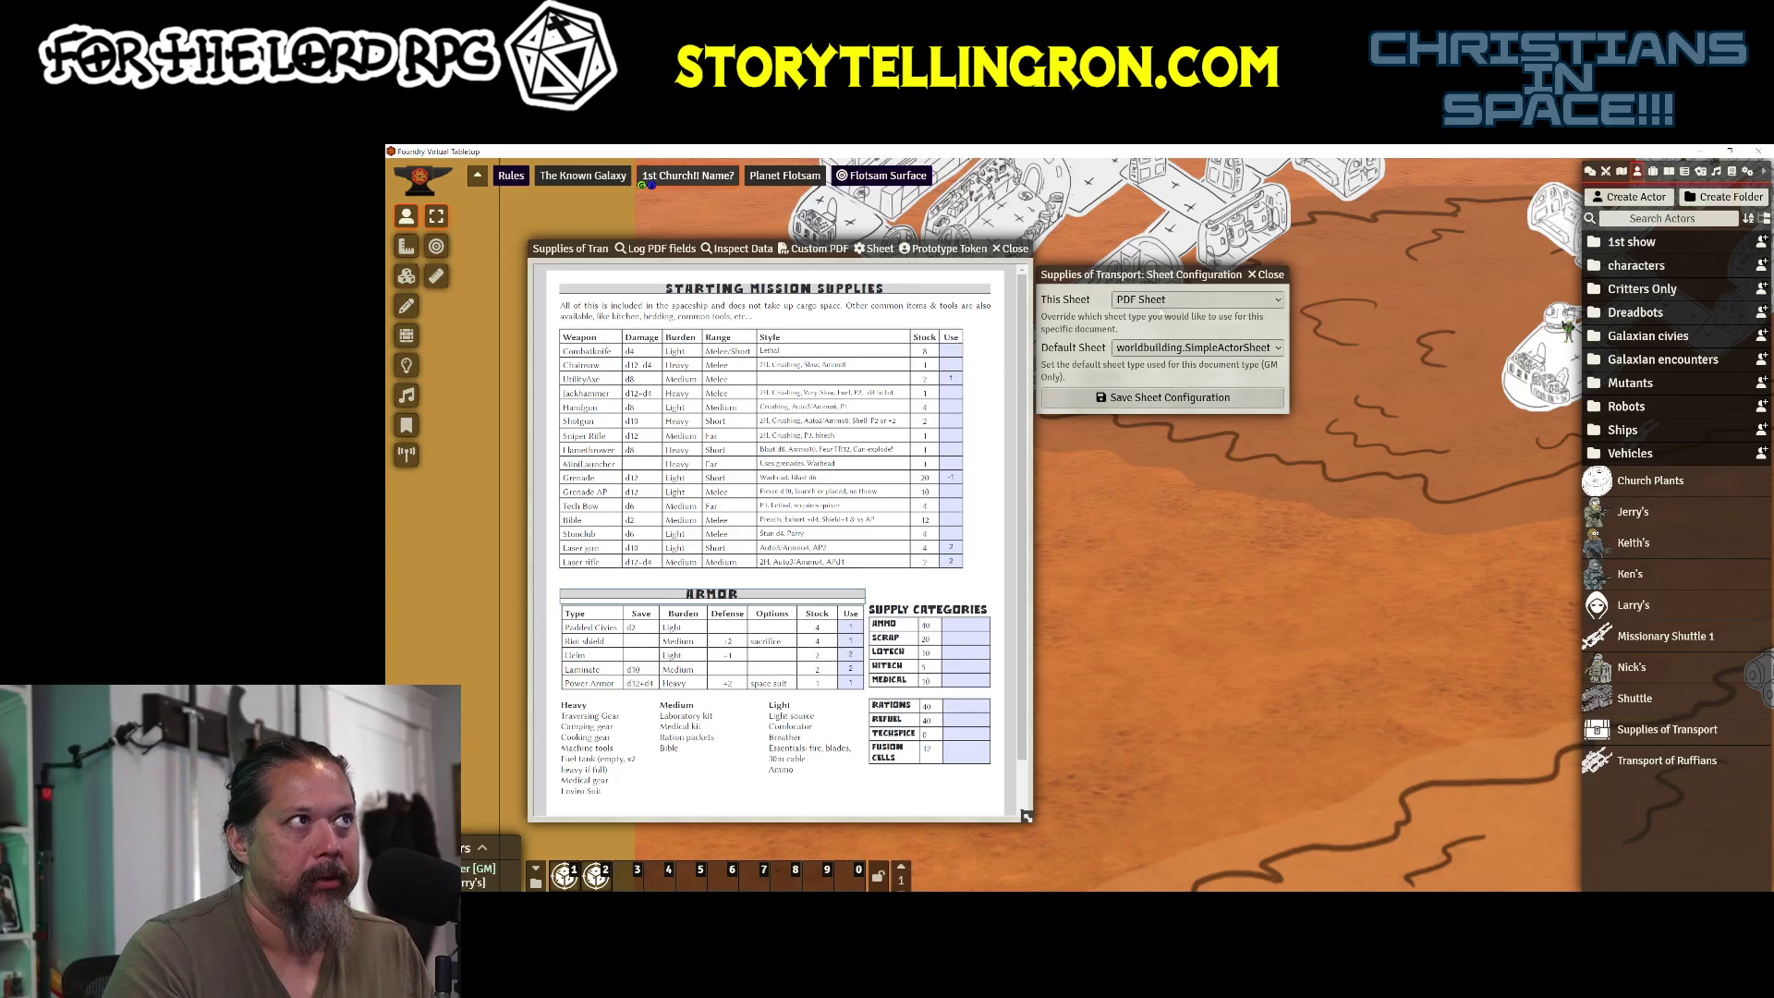
pyautogui.click(1270, 275)
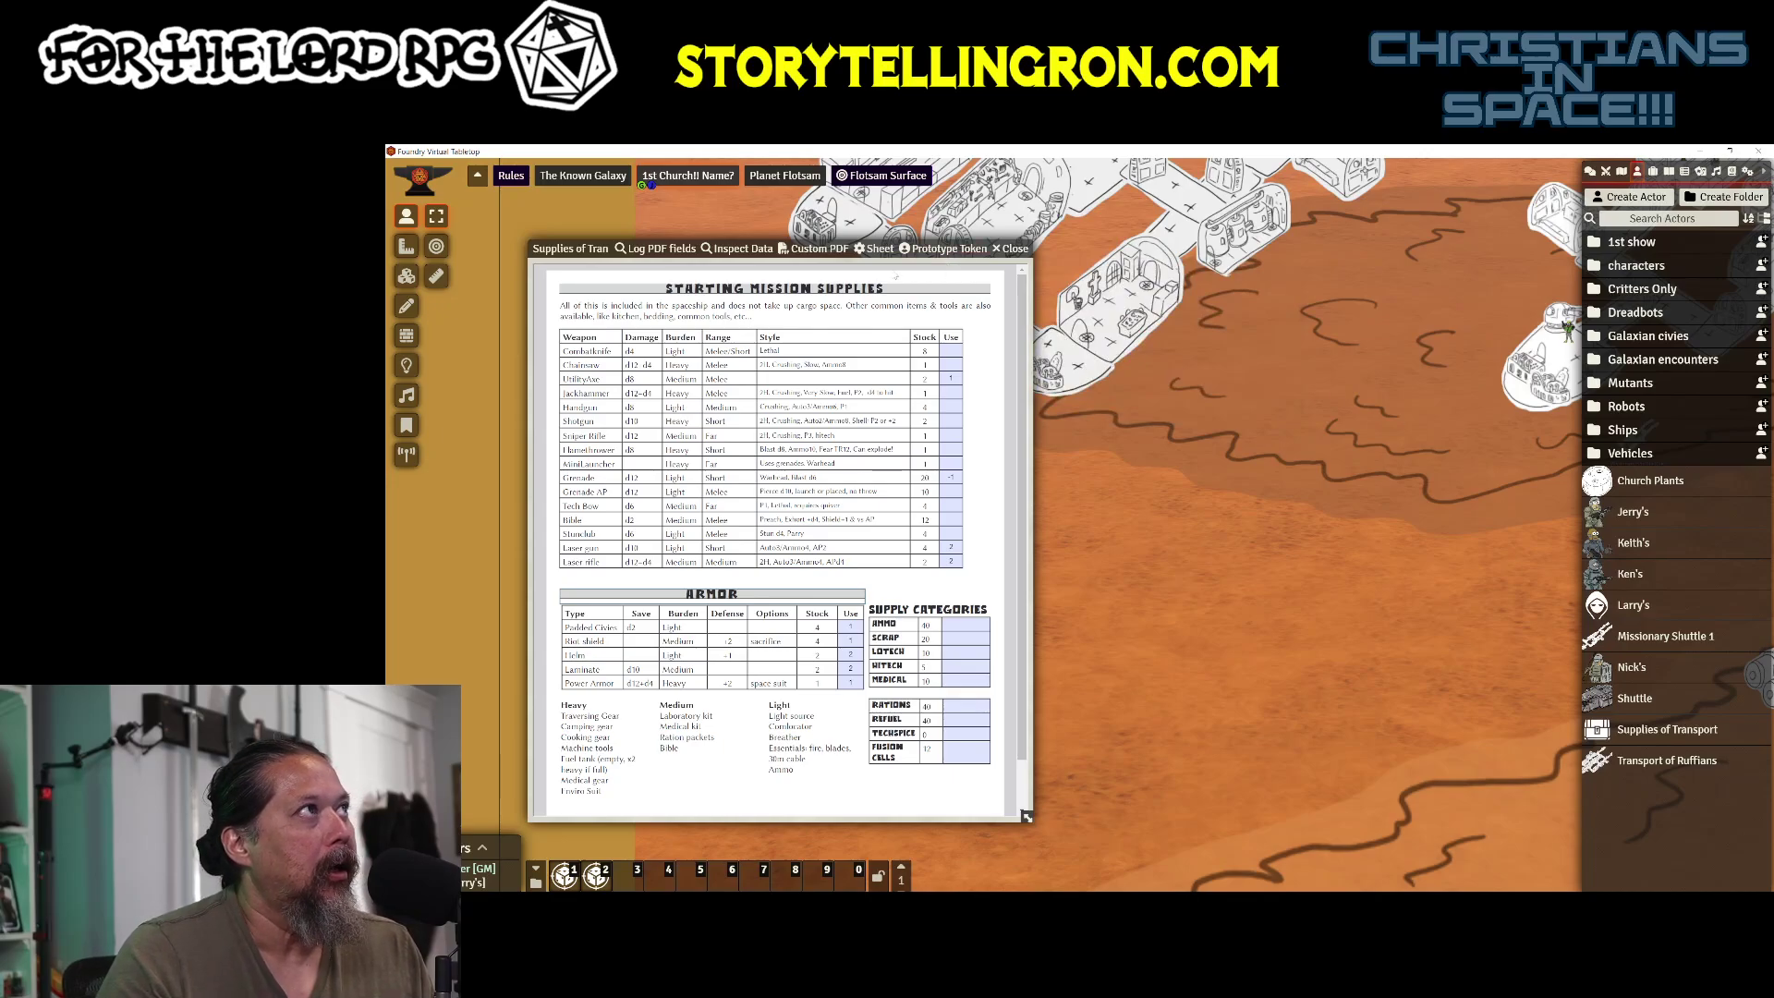
pyautogui.click(869, 247)
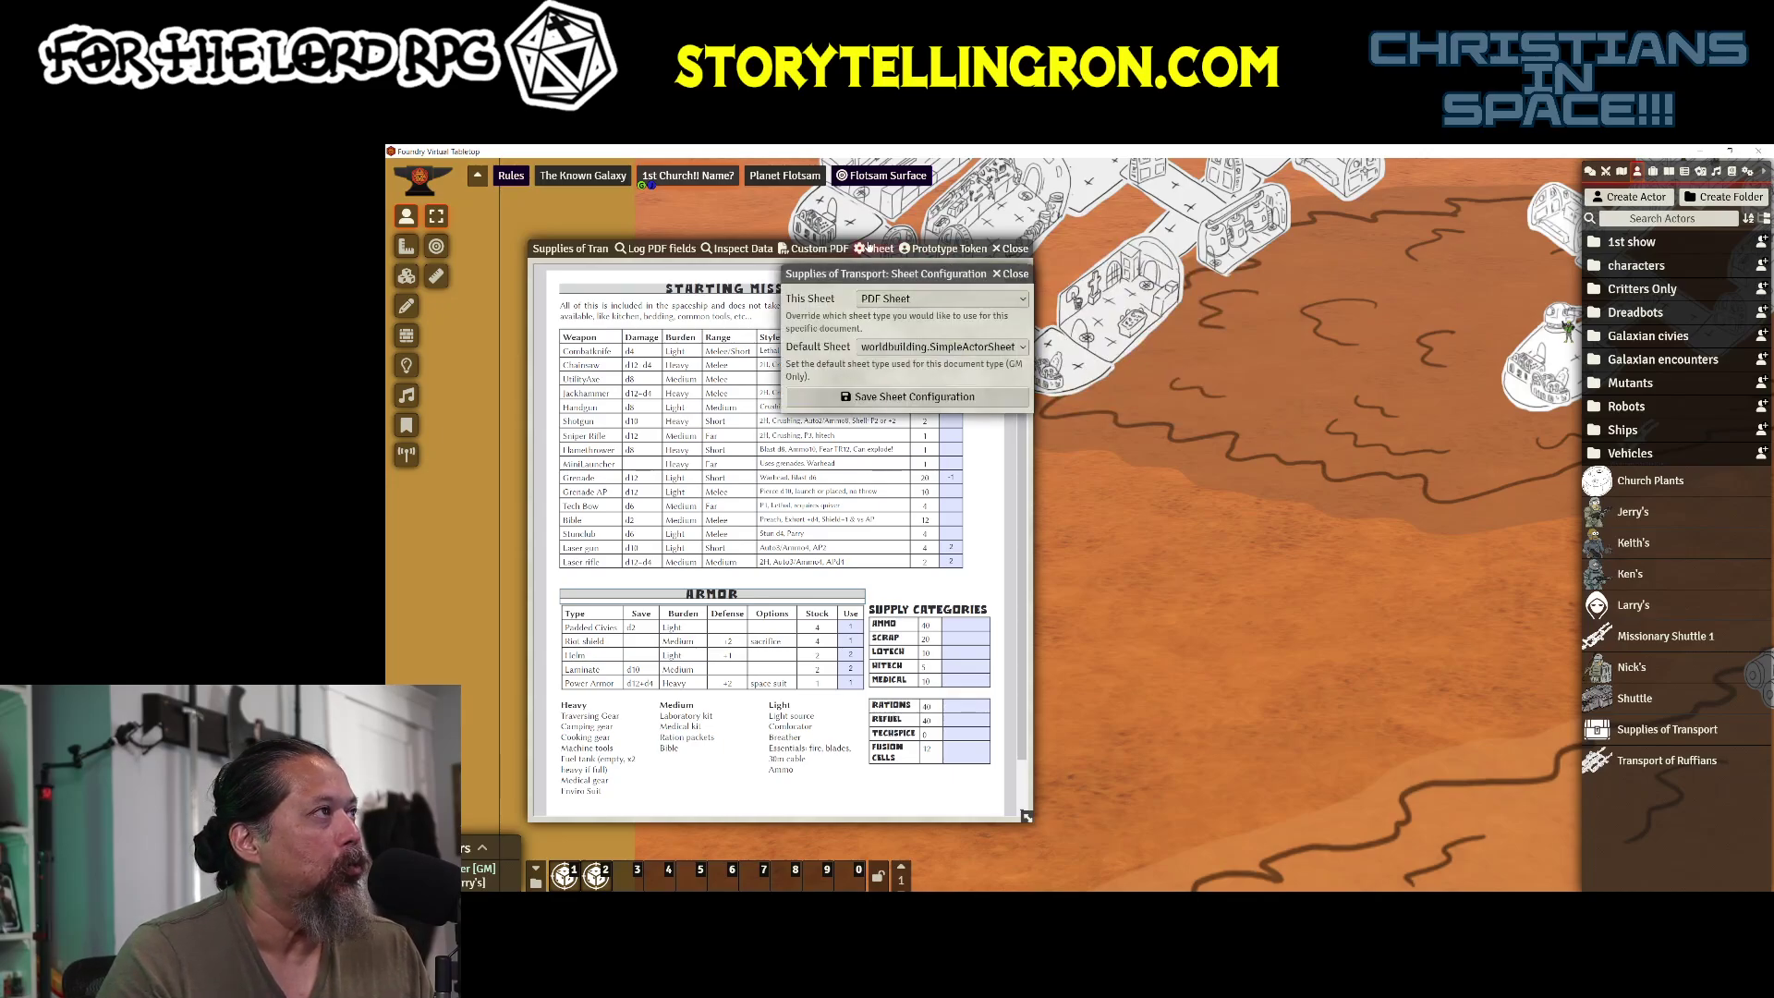
pyautogui.click(956, 298)
pyautogui.click(957, 298)
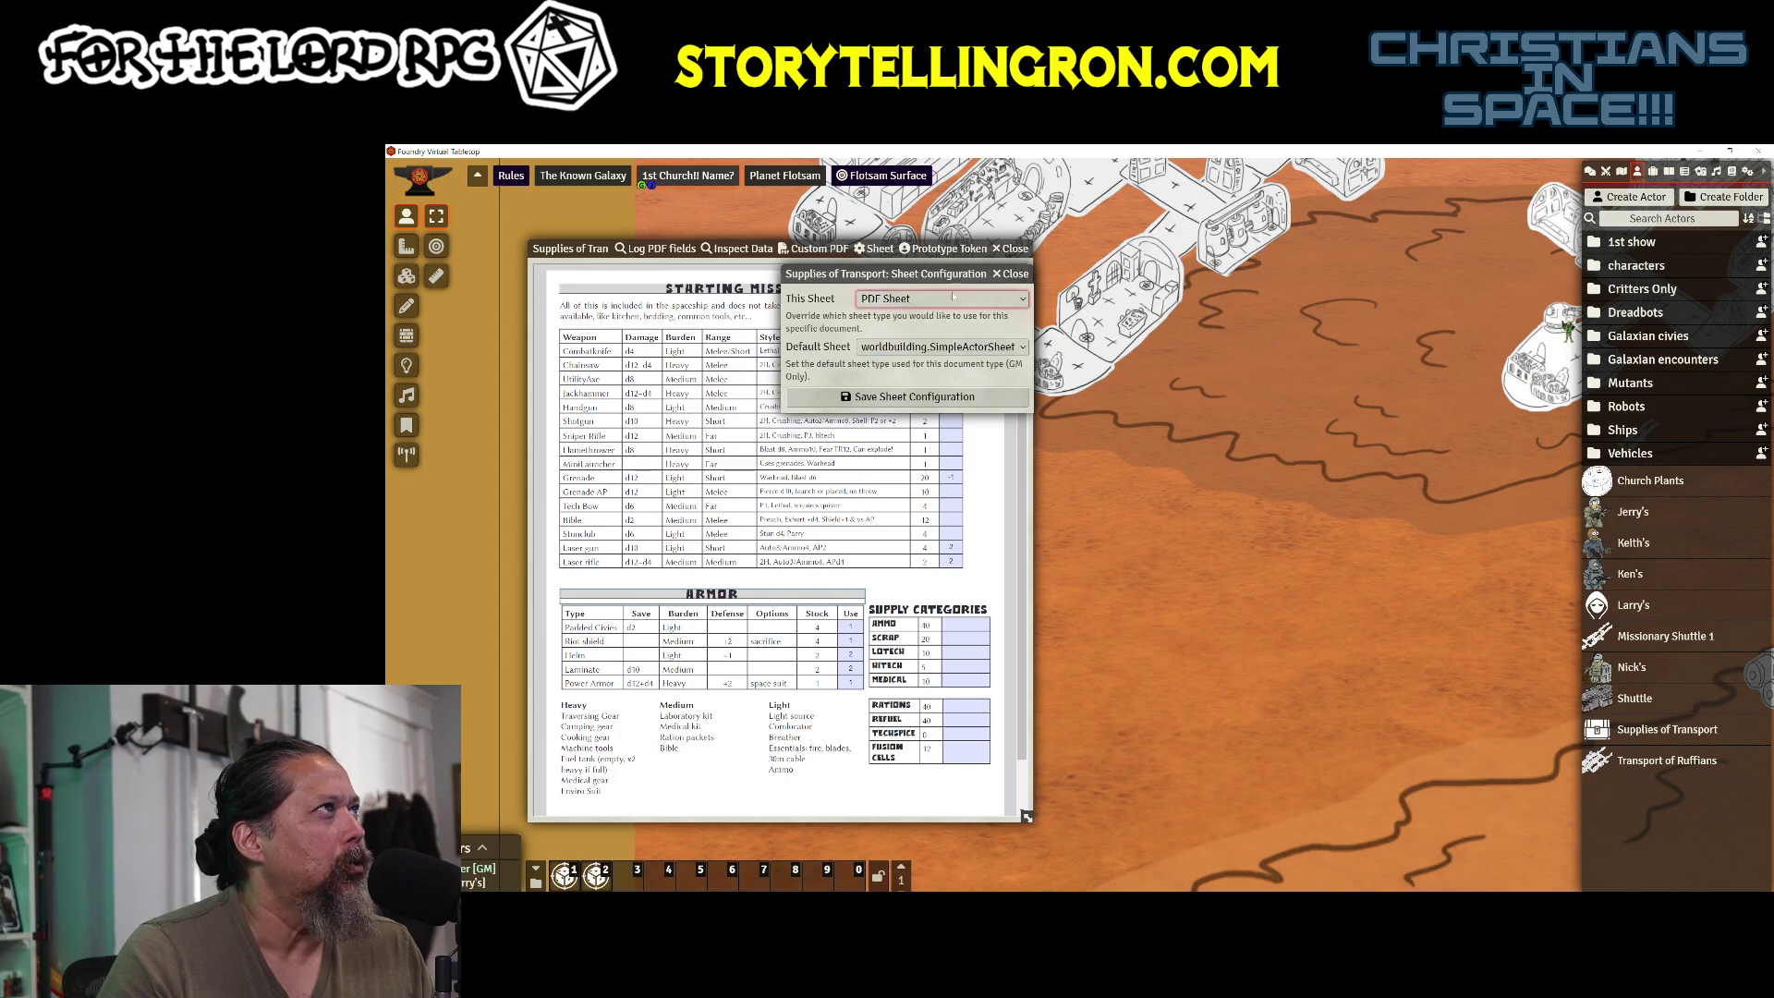
pyautogui.click(1013, 274)
pyautogui.scroll(-1, 850, 631)
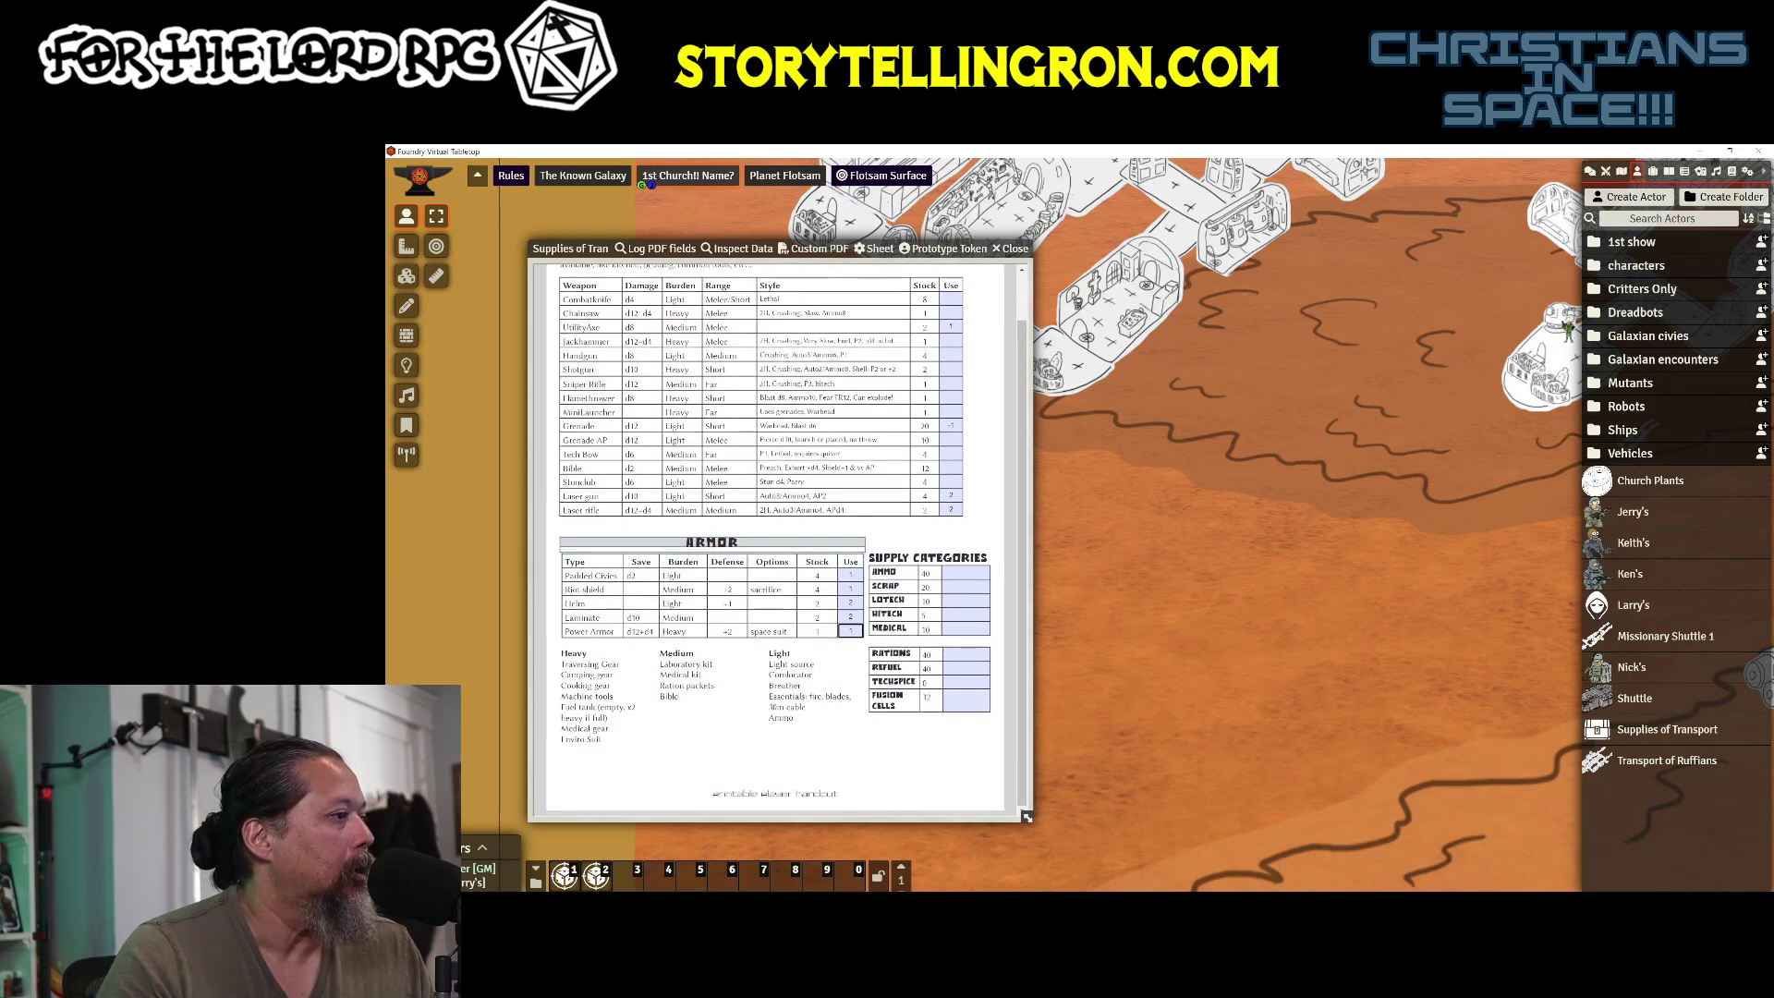
pyautogui.scroll(1, 850, 631)
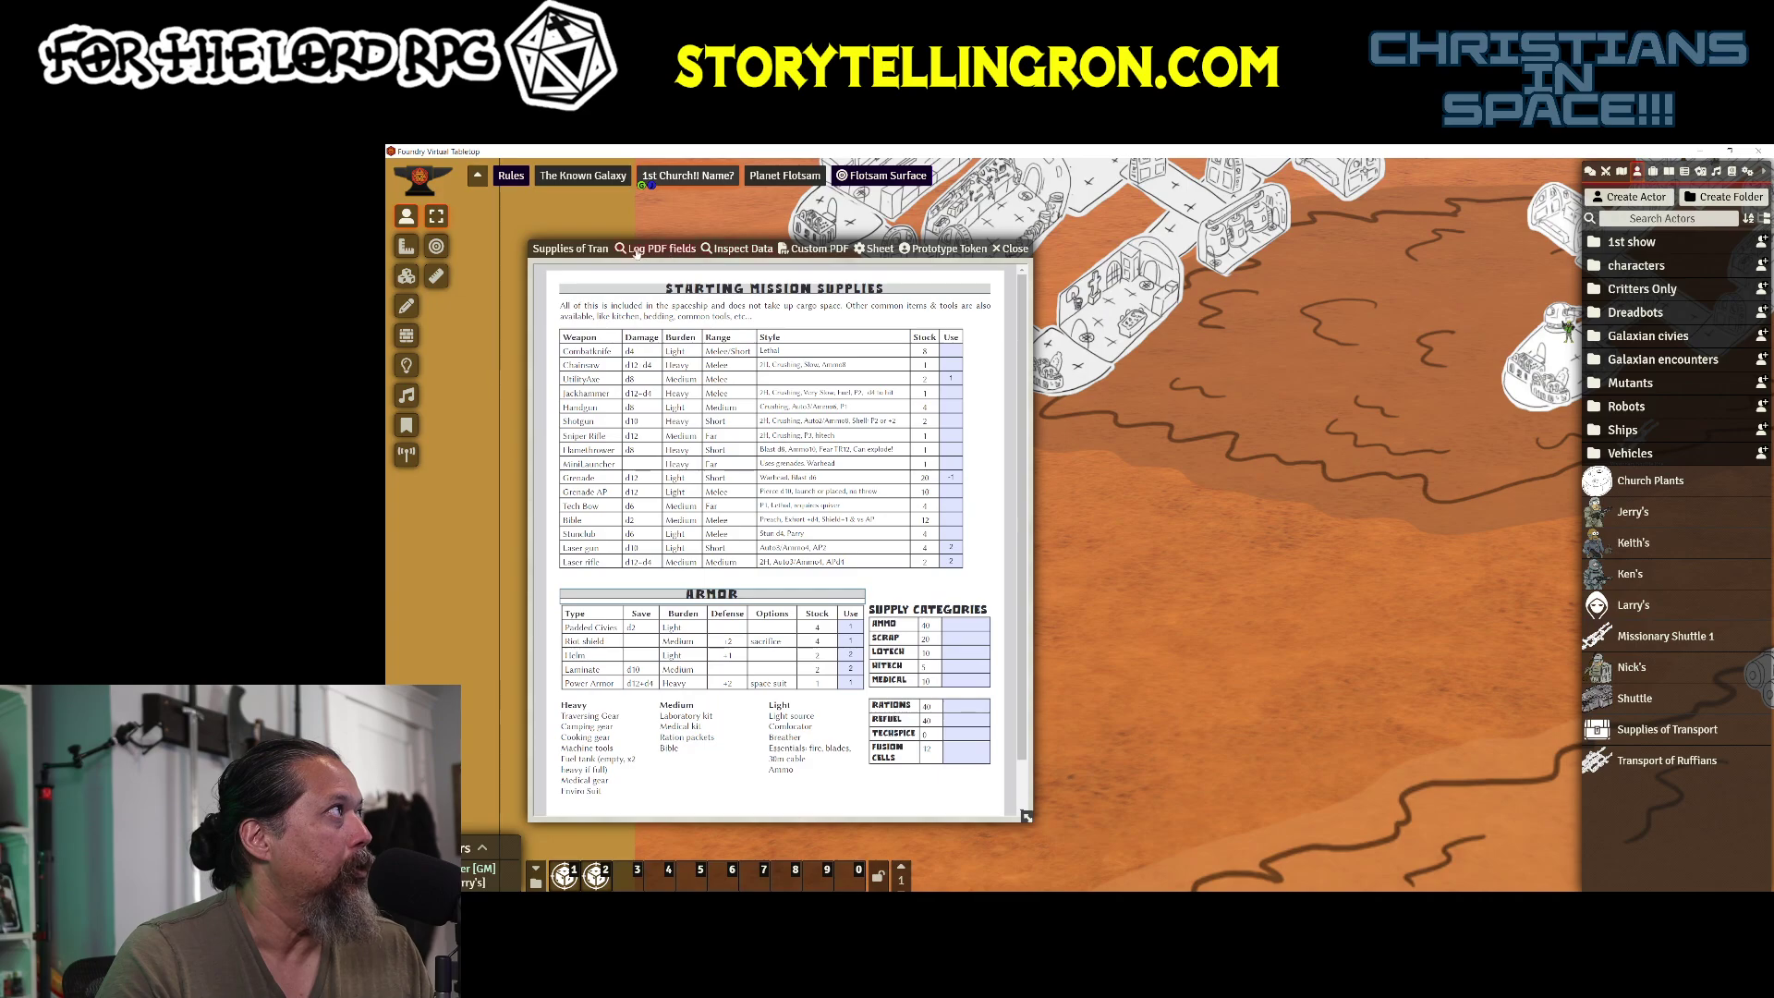
# Step: Show the custom PDF assigned to the Supplies of Transport actor, and reopen its sheet briefly before closing it
pyautogui.click(820, 249)
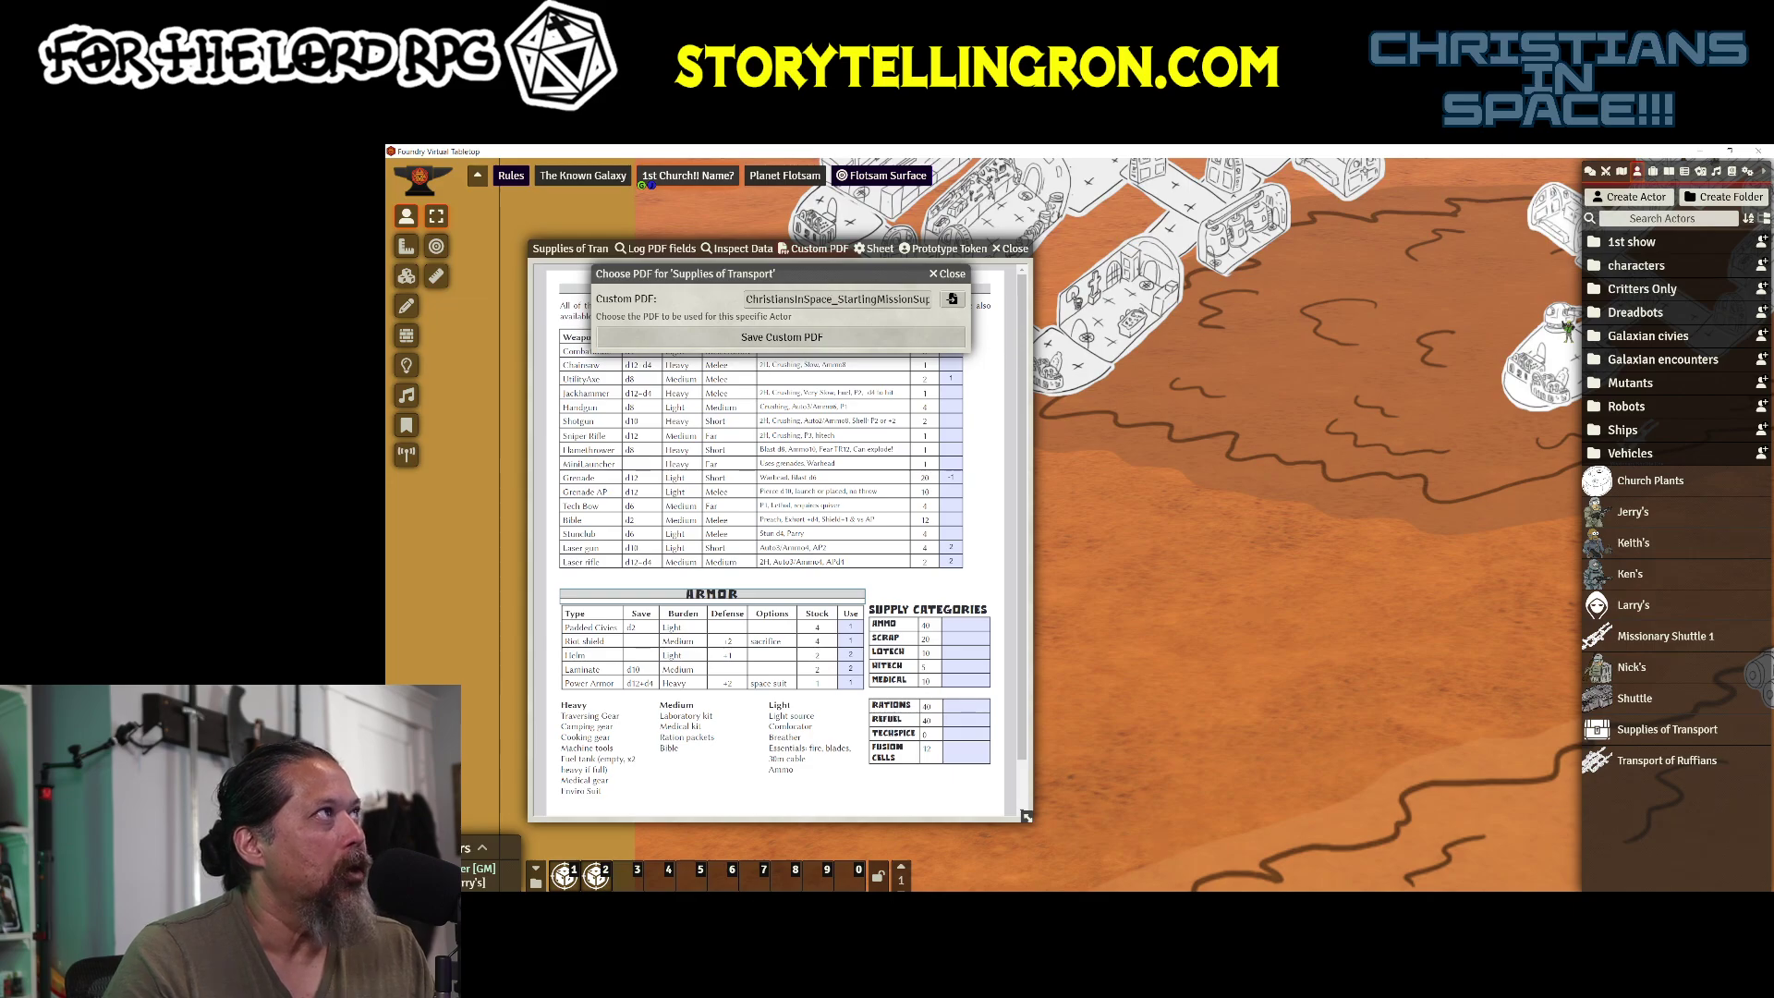
pyautogui.click(939, 274)
pyautogui.click(1010, 249)
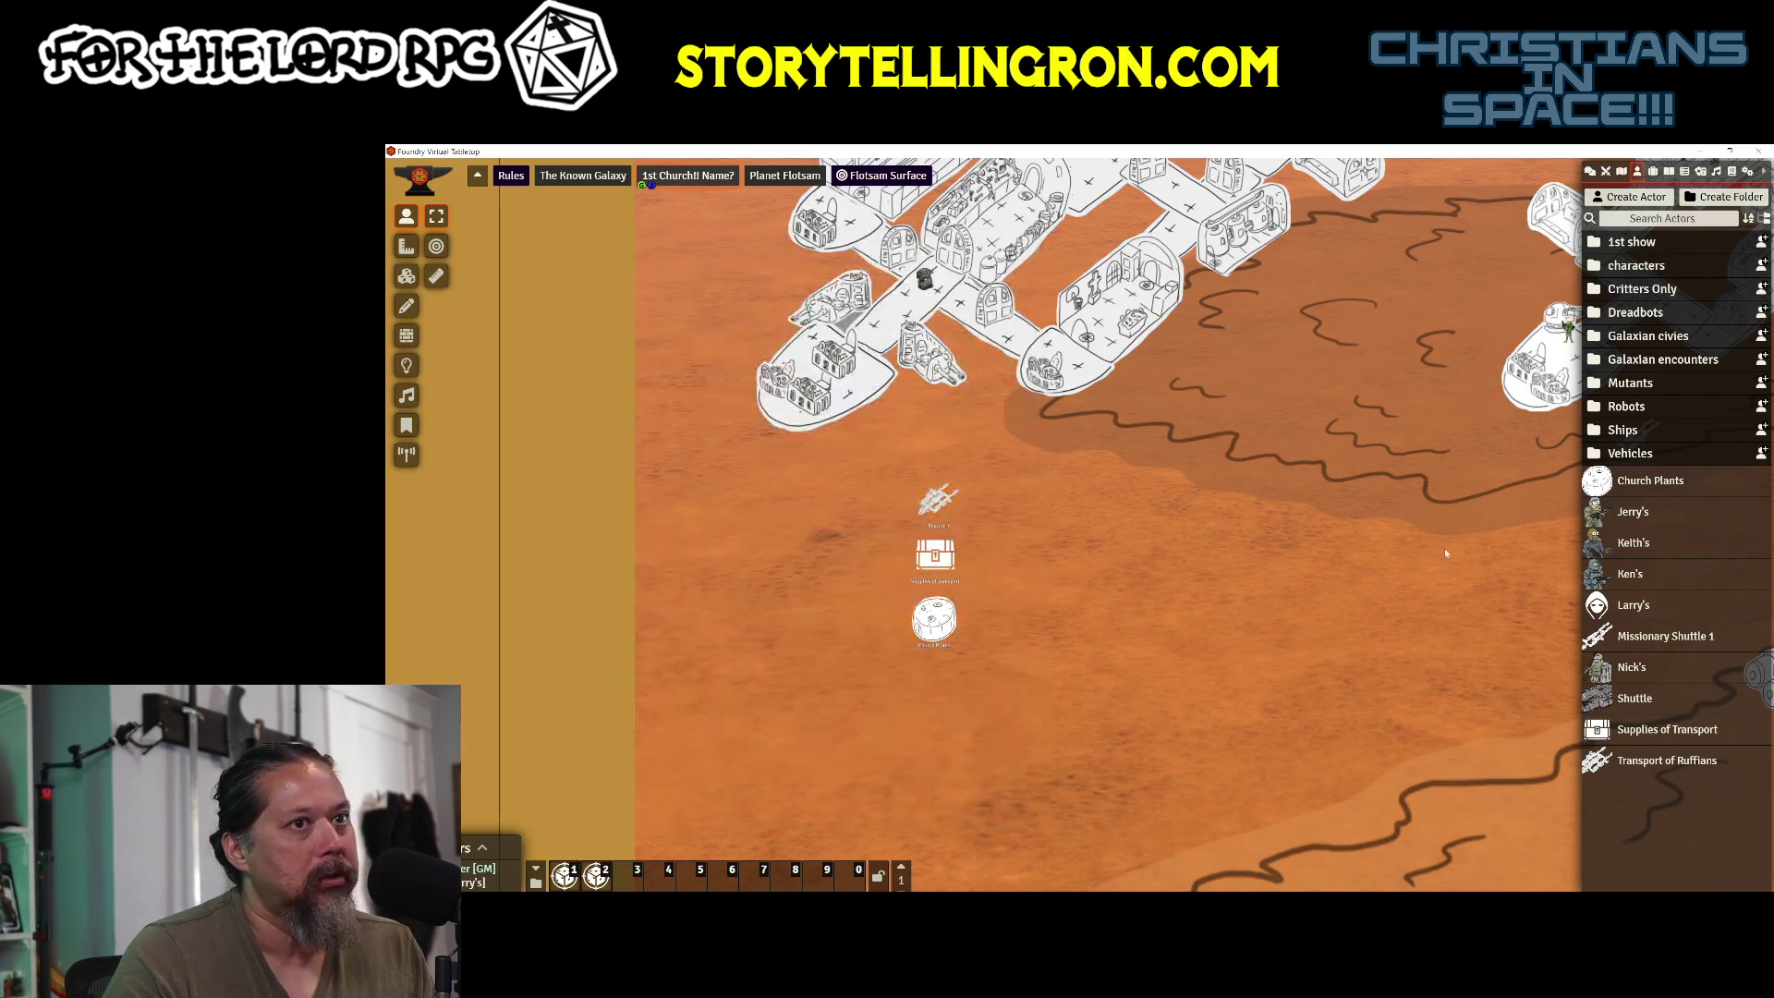
pyautogui.click(1656, 735)
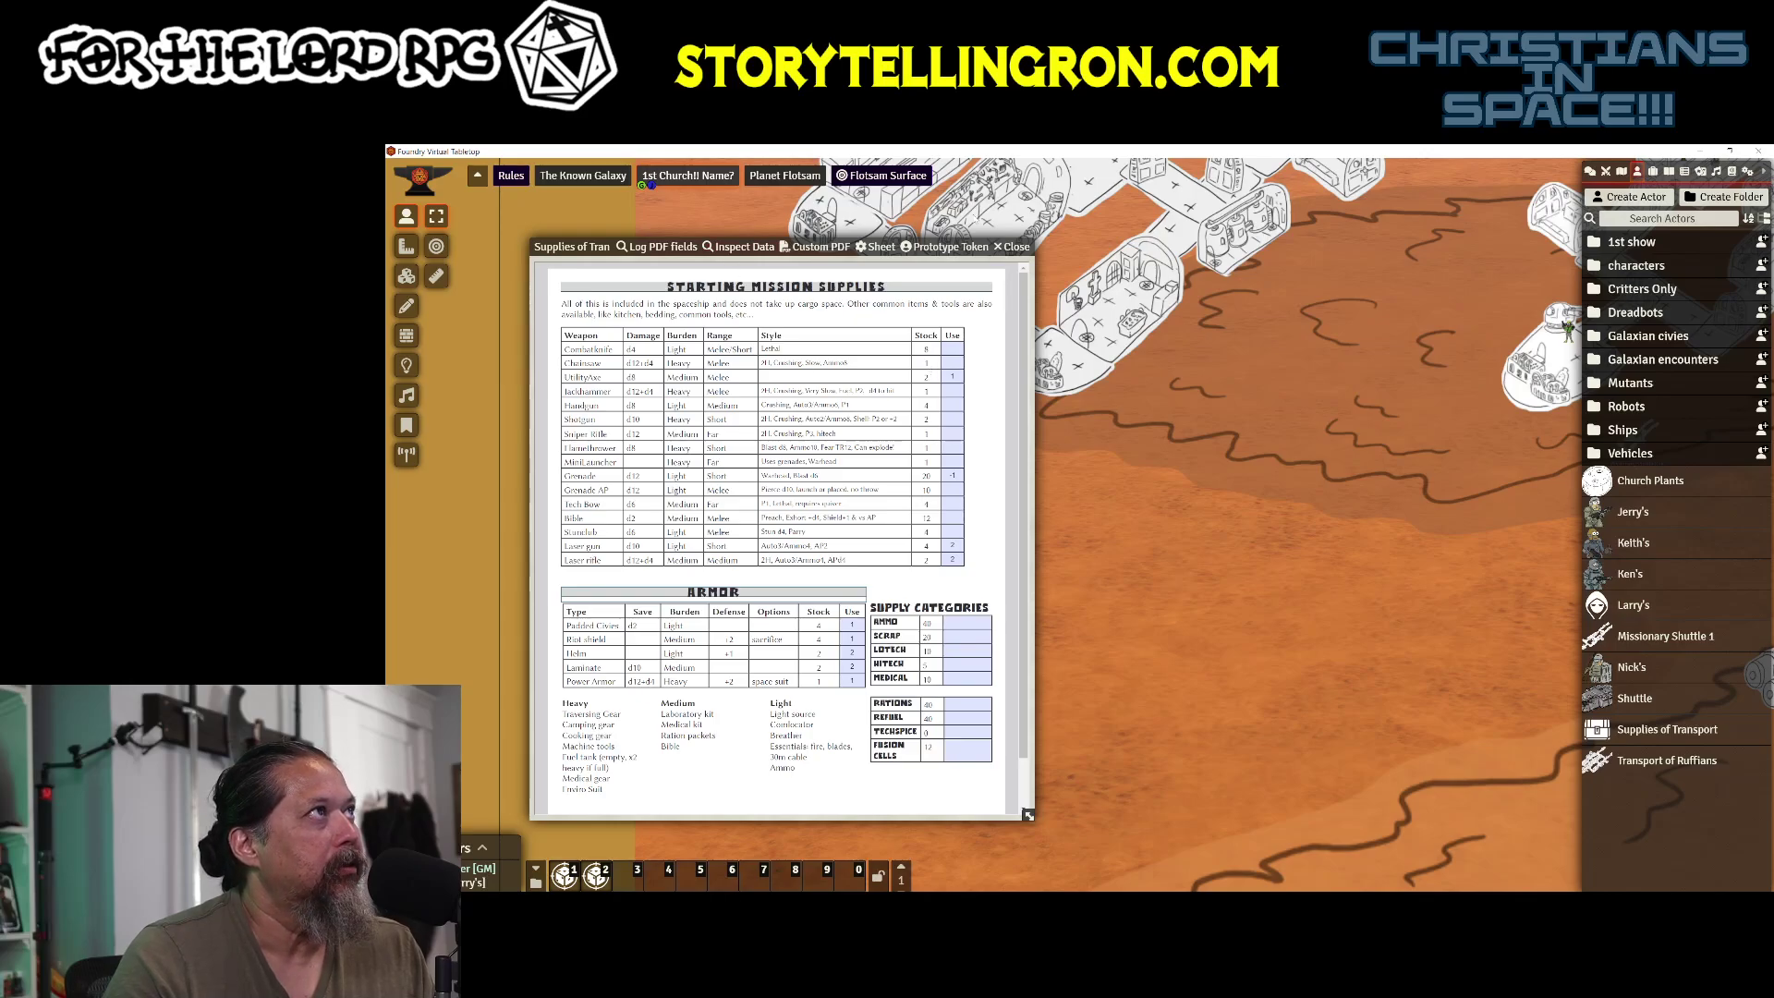
pyautogui.press('Escape')
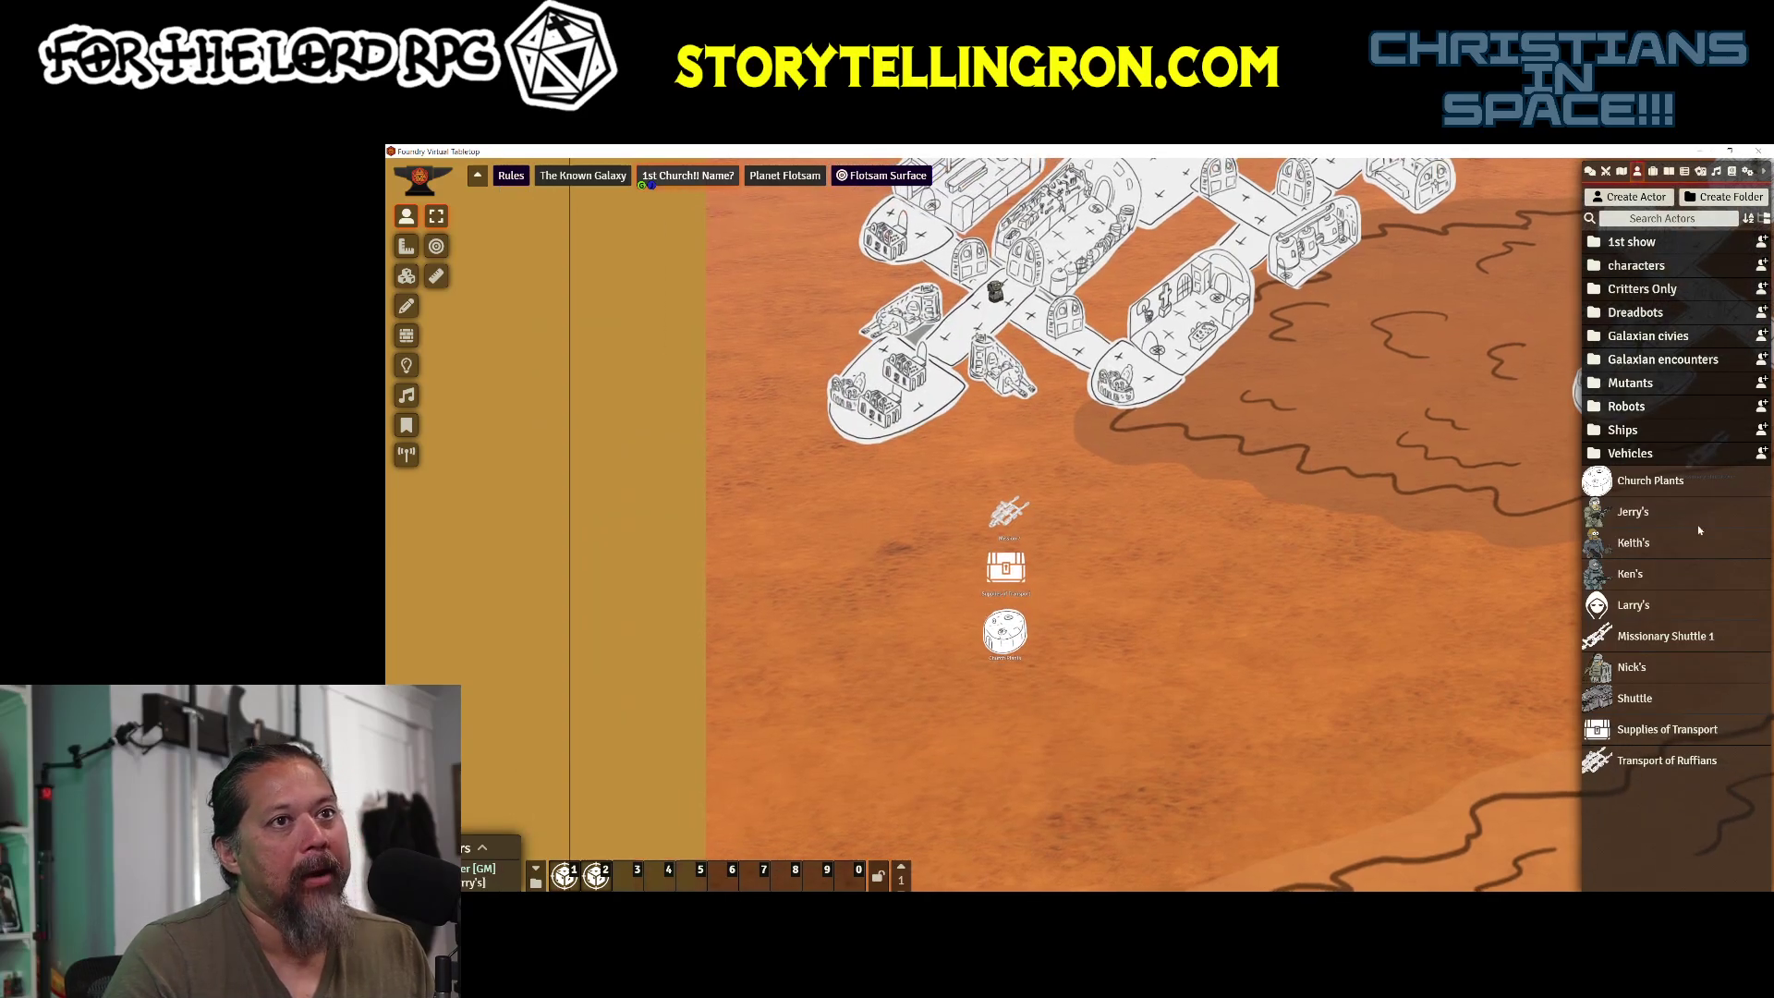
# Step: Create a new actor named test without a template and set its sheet type to PDF Sheet
pyautogui.click(1638, 197)
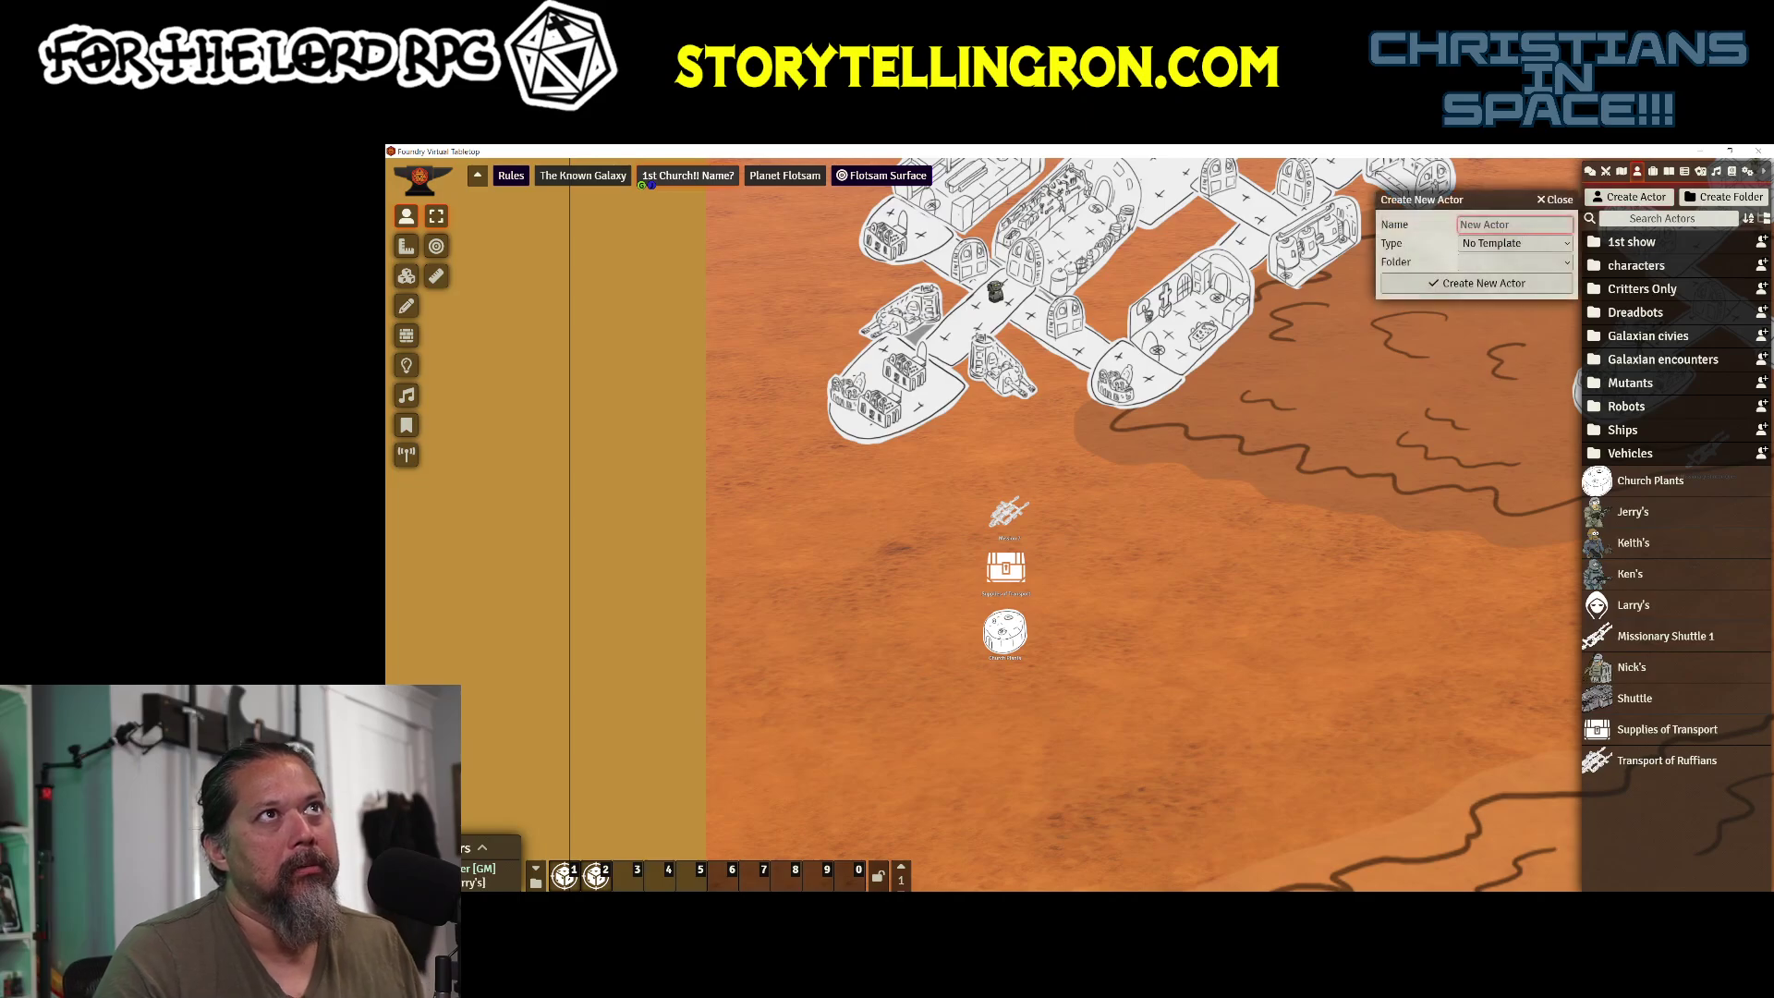
pyautogui.write('test')
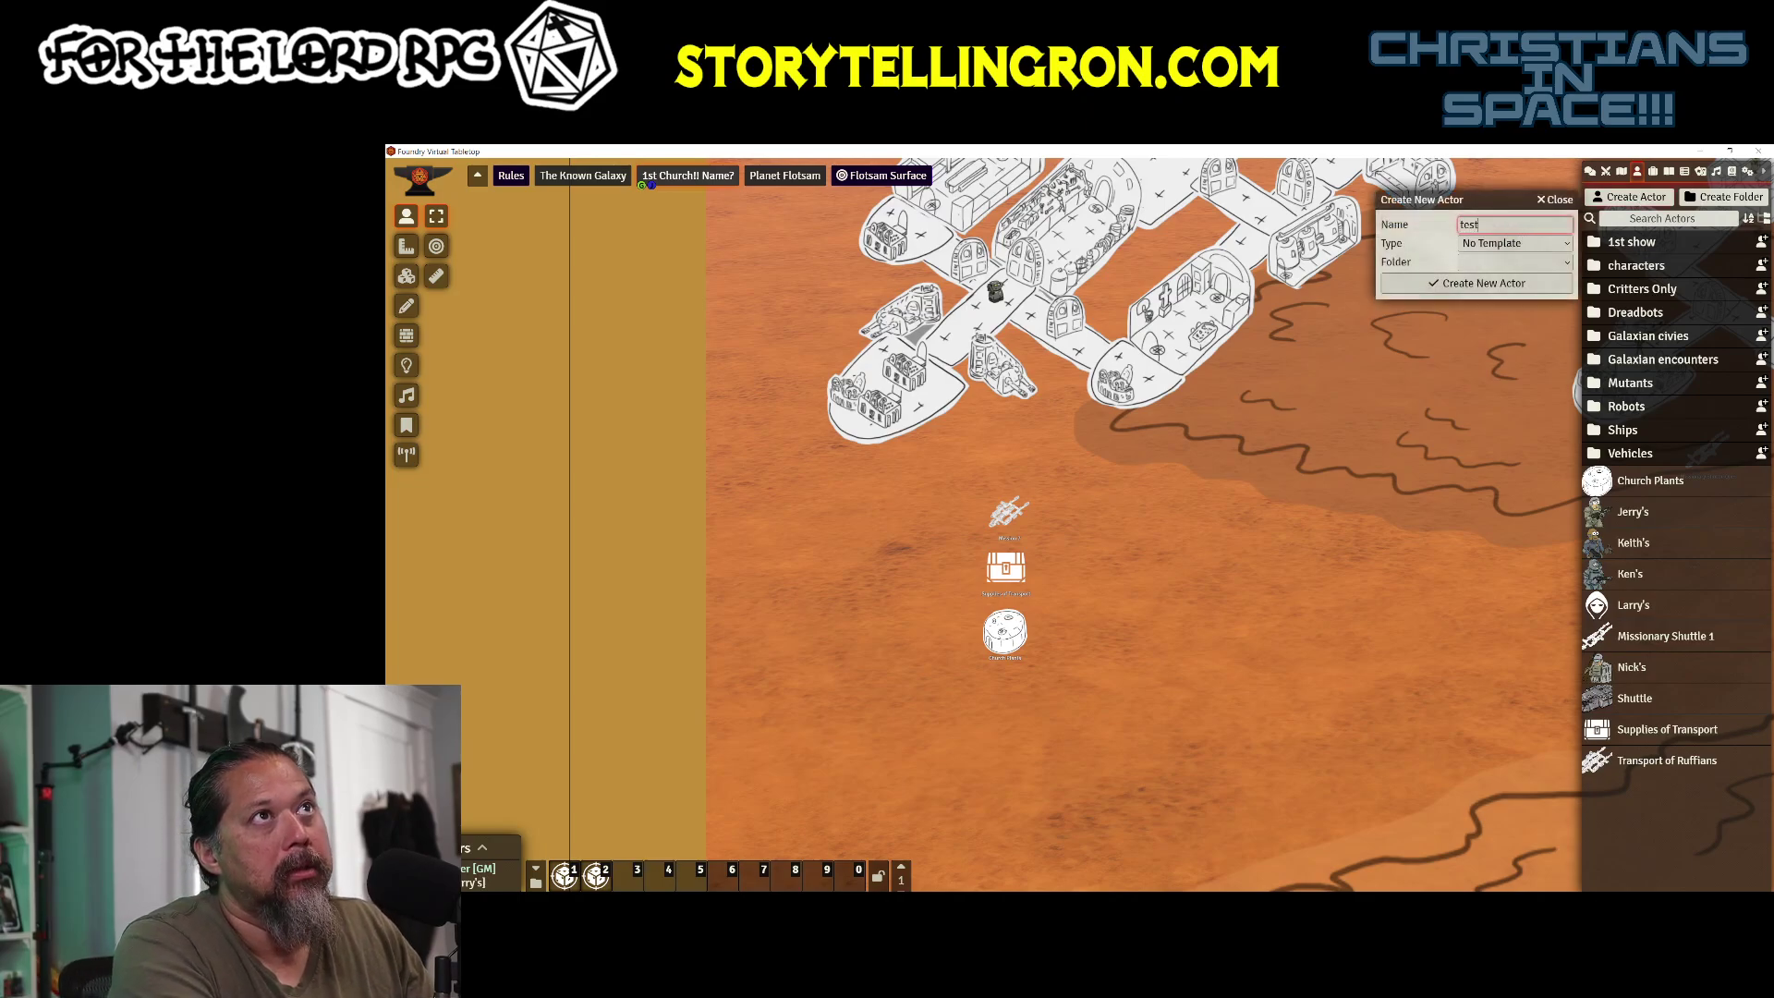
pyautogui.press('Return')
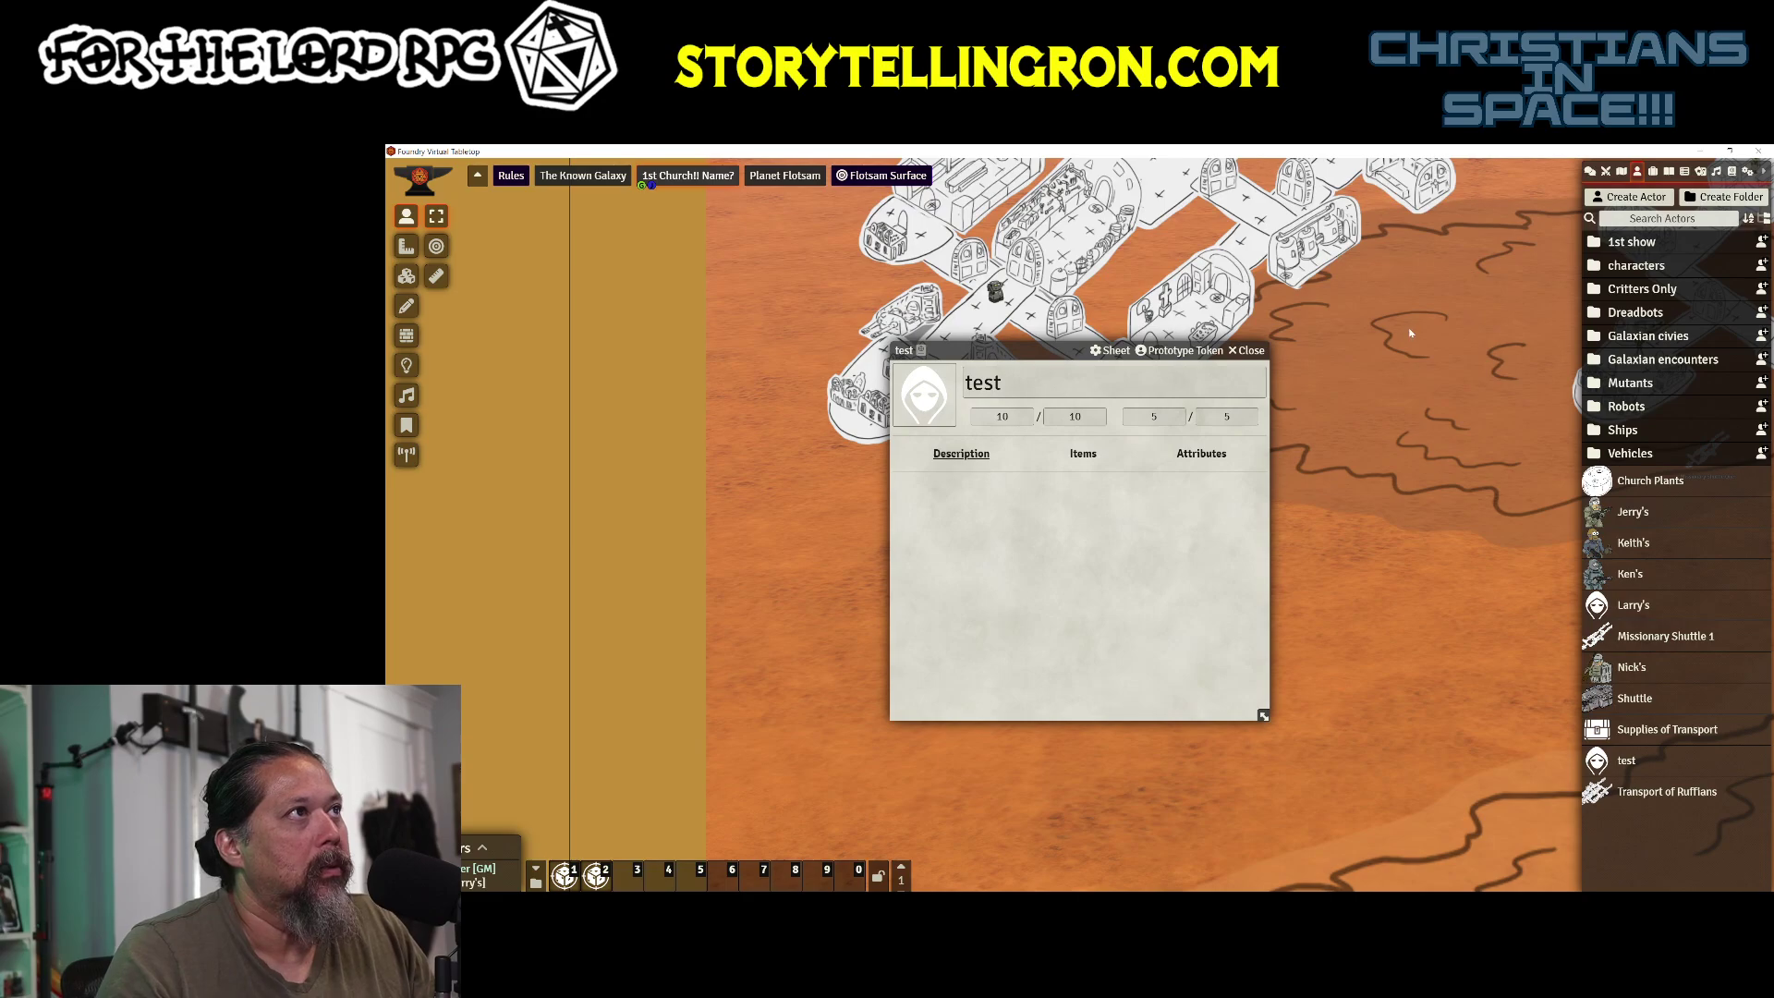
pyautogui.click(1110, 349)
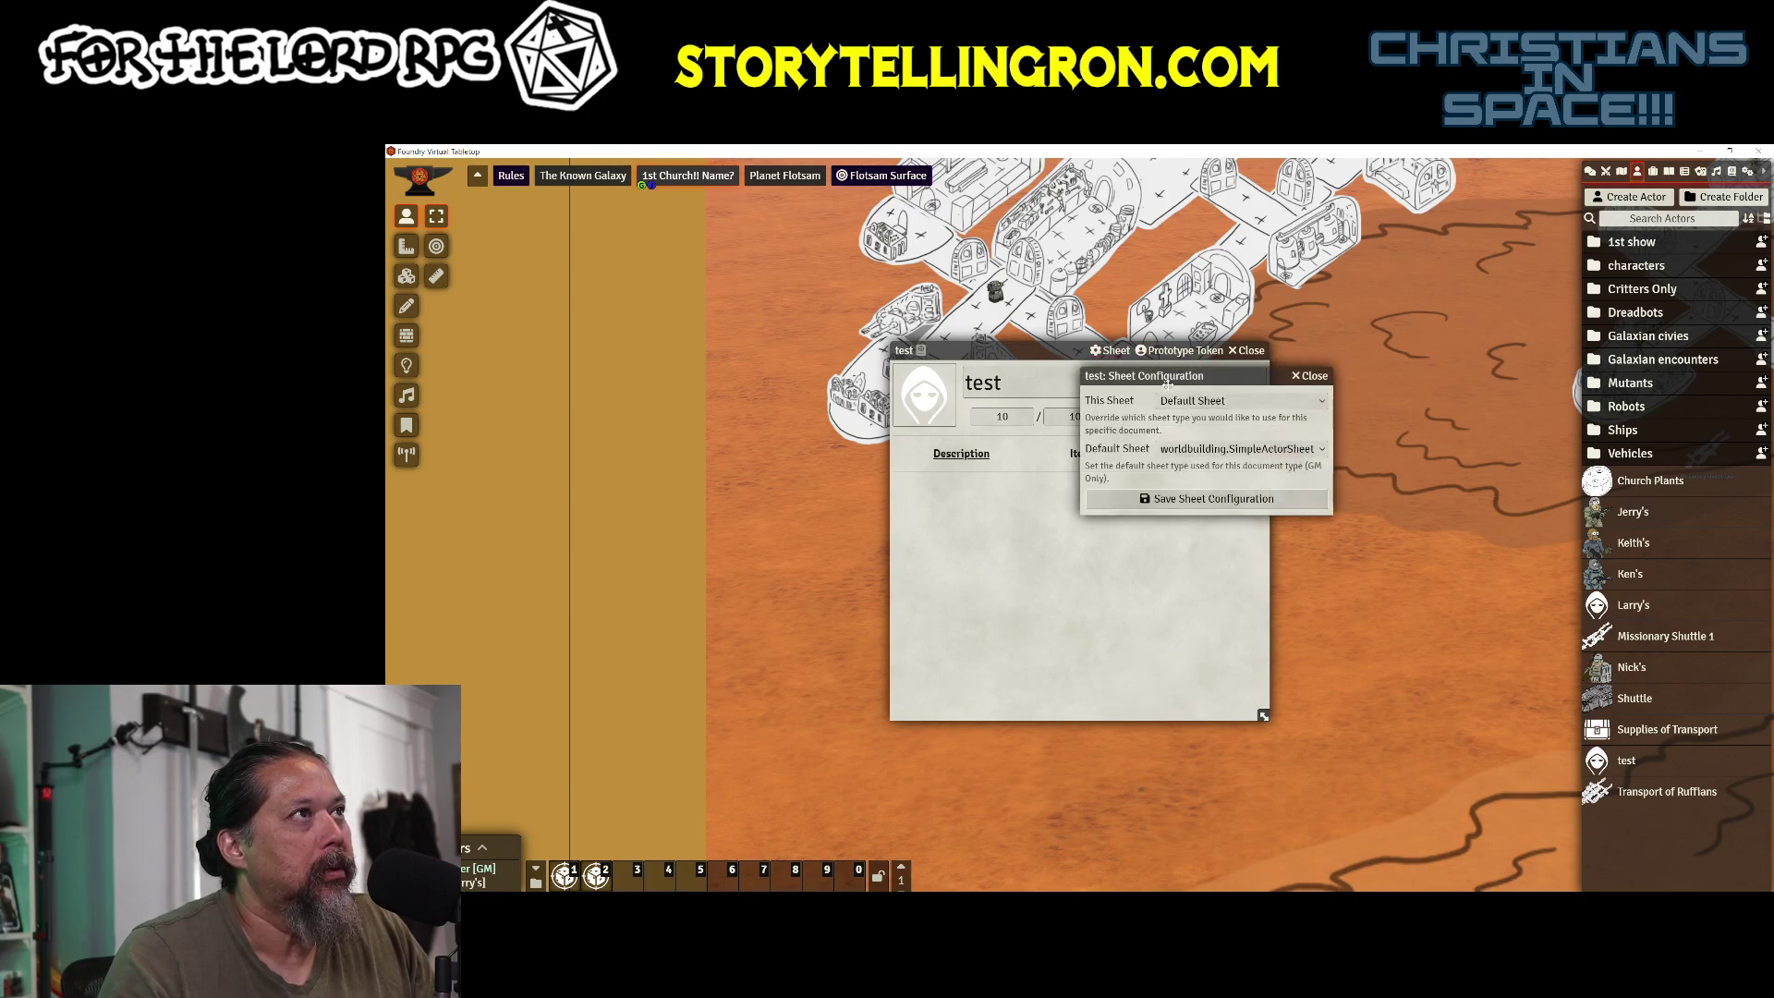
pyautogui.click(1186, 399)
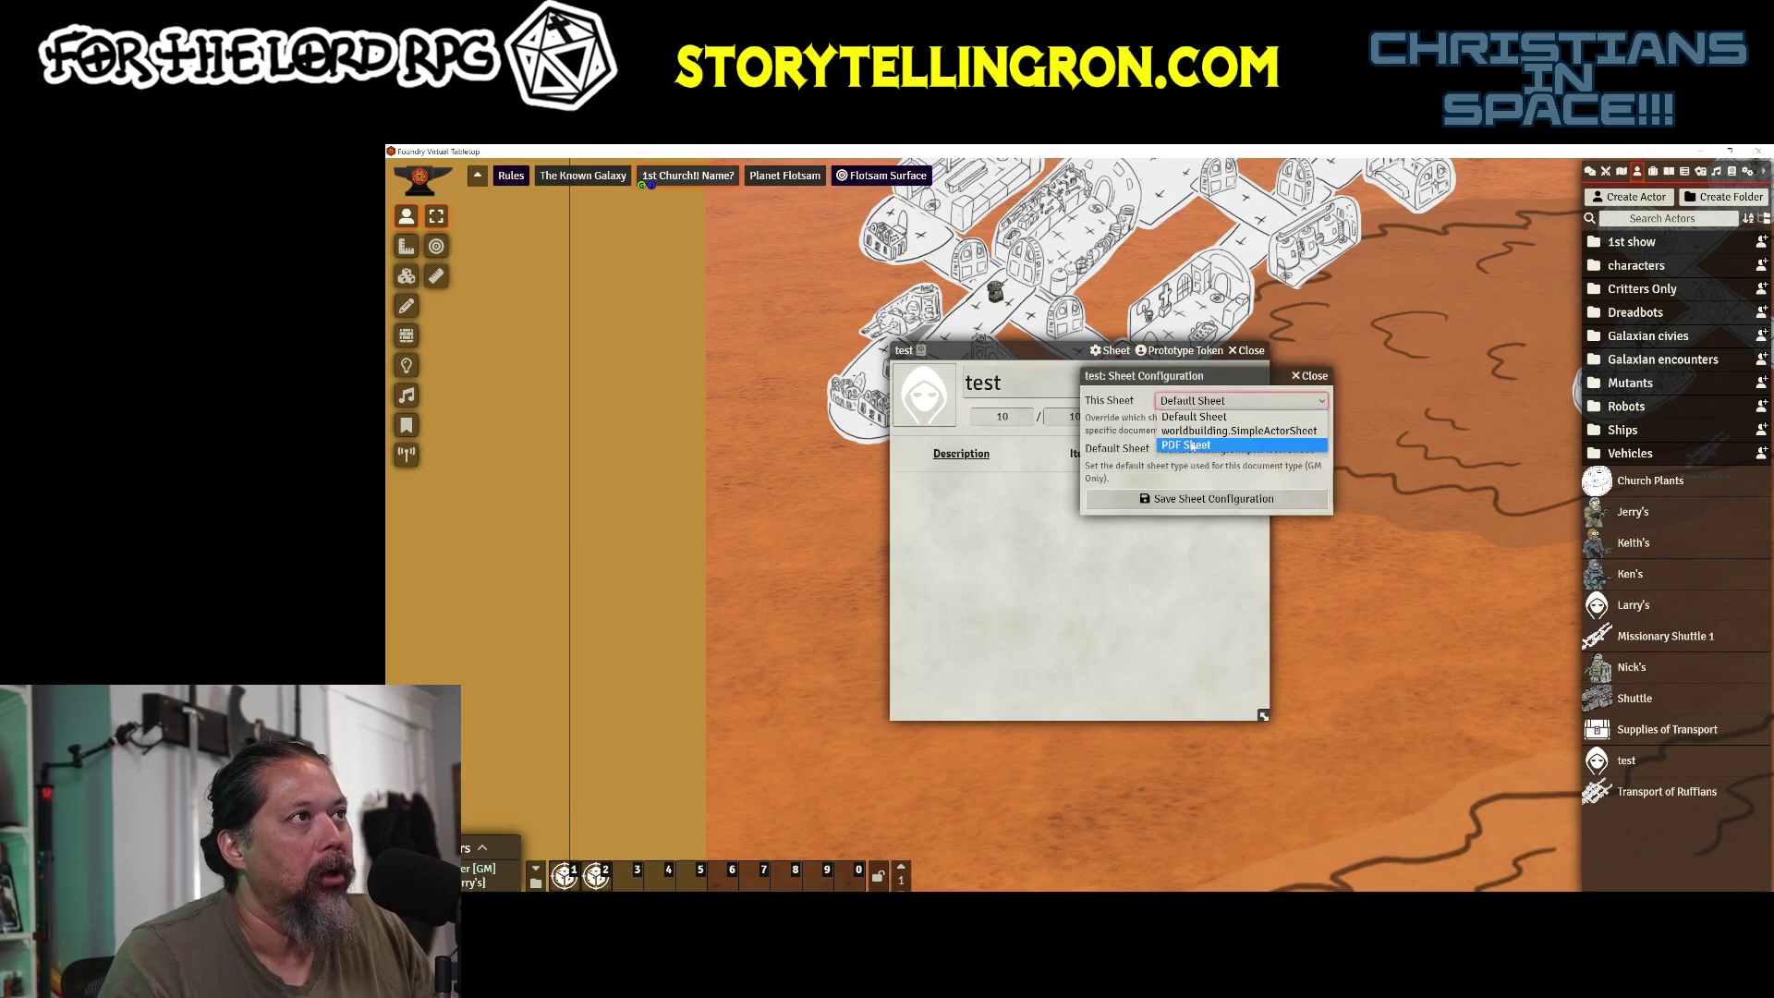
pyautogui.click(1192, 446)
pyautogui.click(1213, 498)
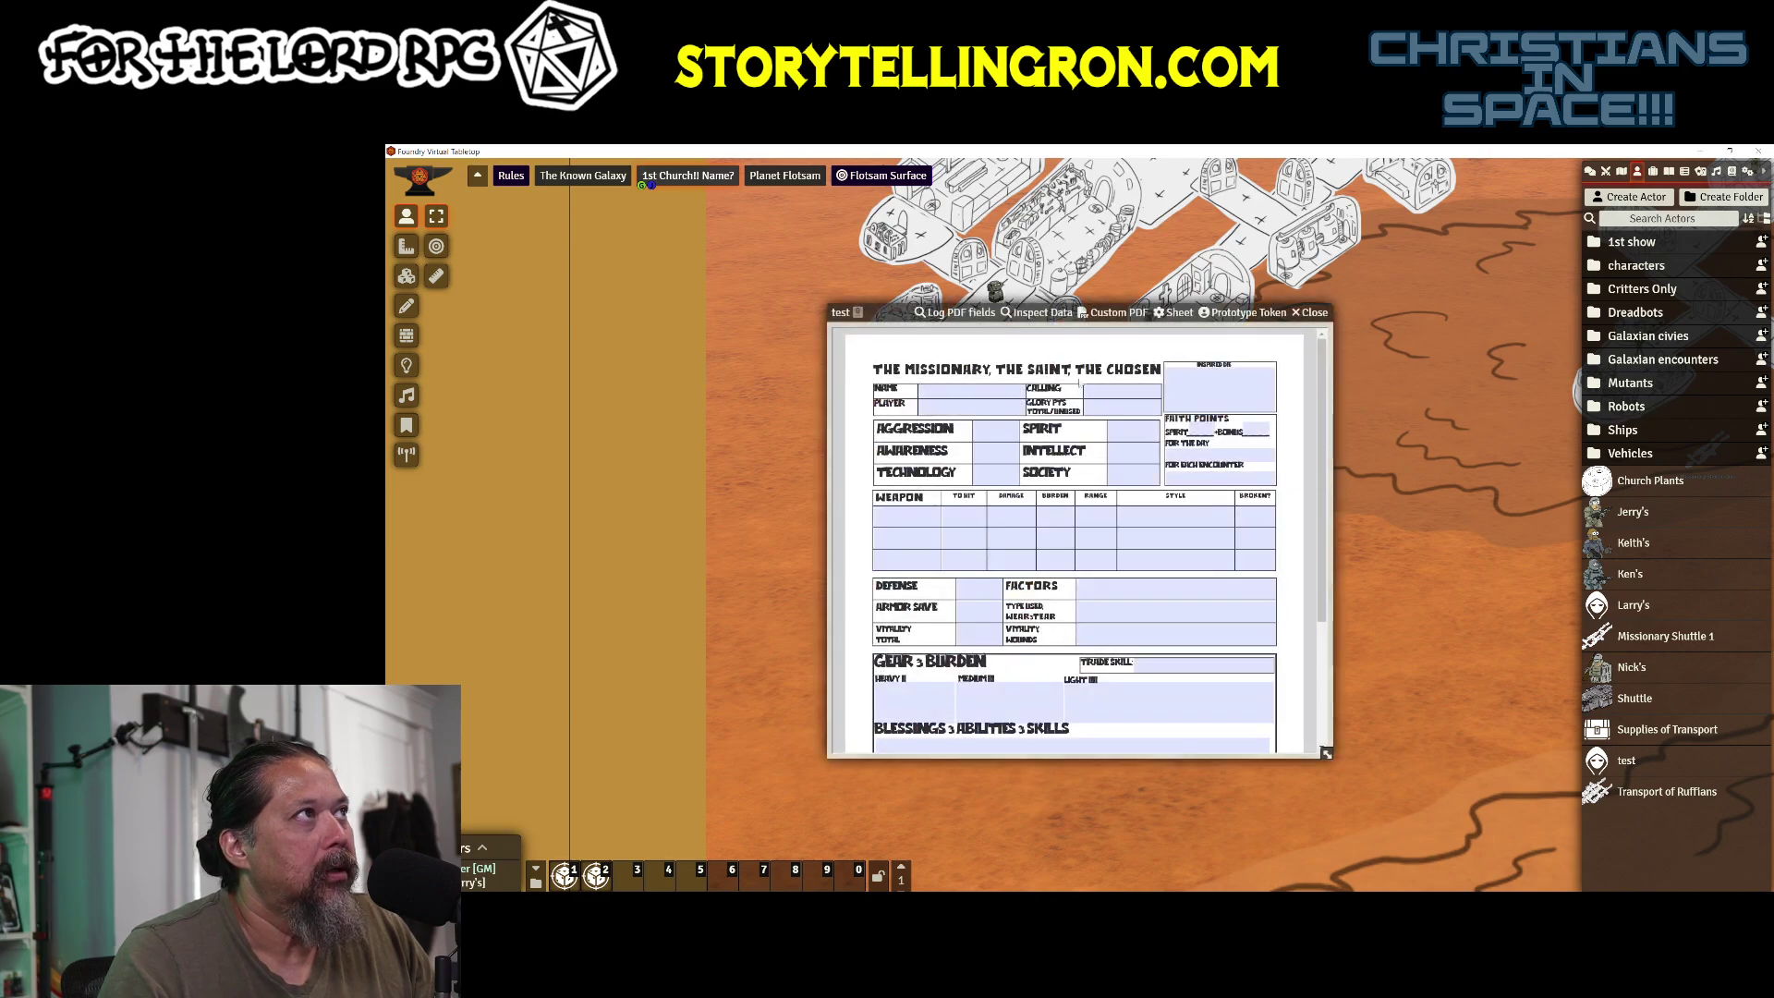
# Step: Show where a custom PDF can be chosen for the test actor, and close its sheet
pyautogui.click(1105, 314)
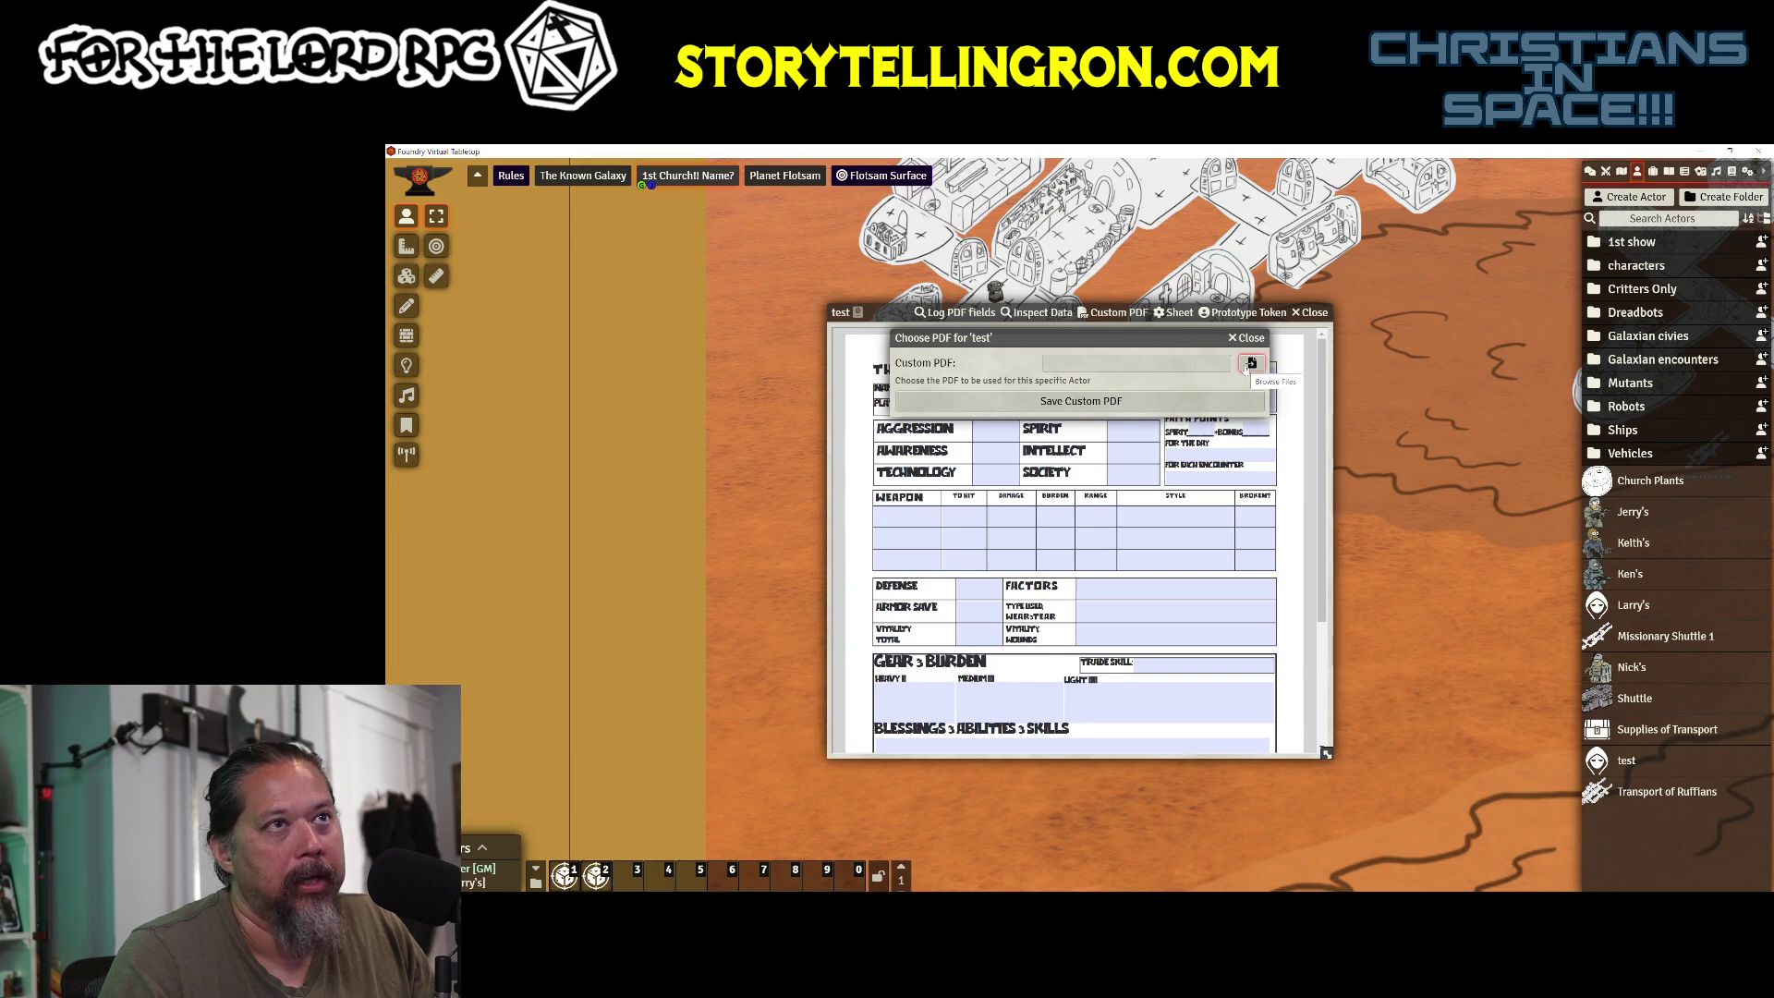
pyautogui.click(1252, 337)
pyautogui.click(1310, 315)
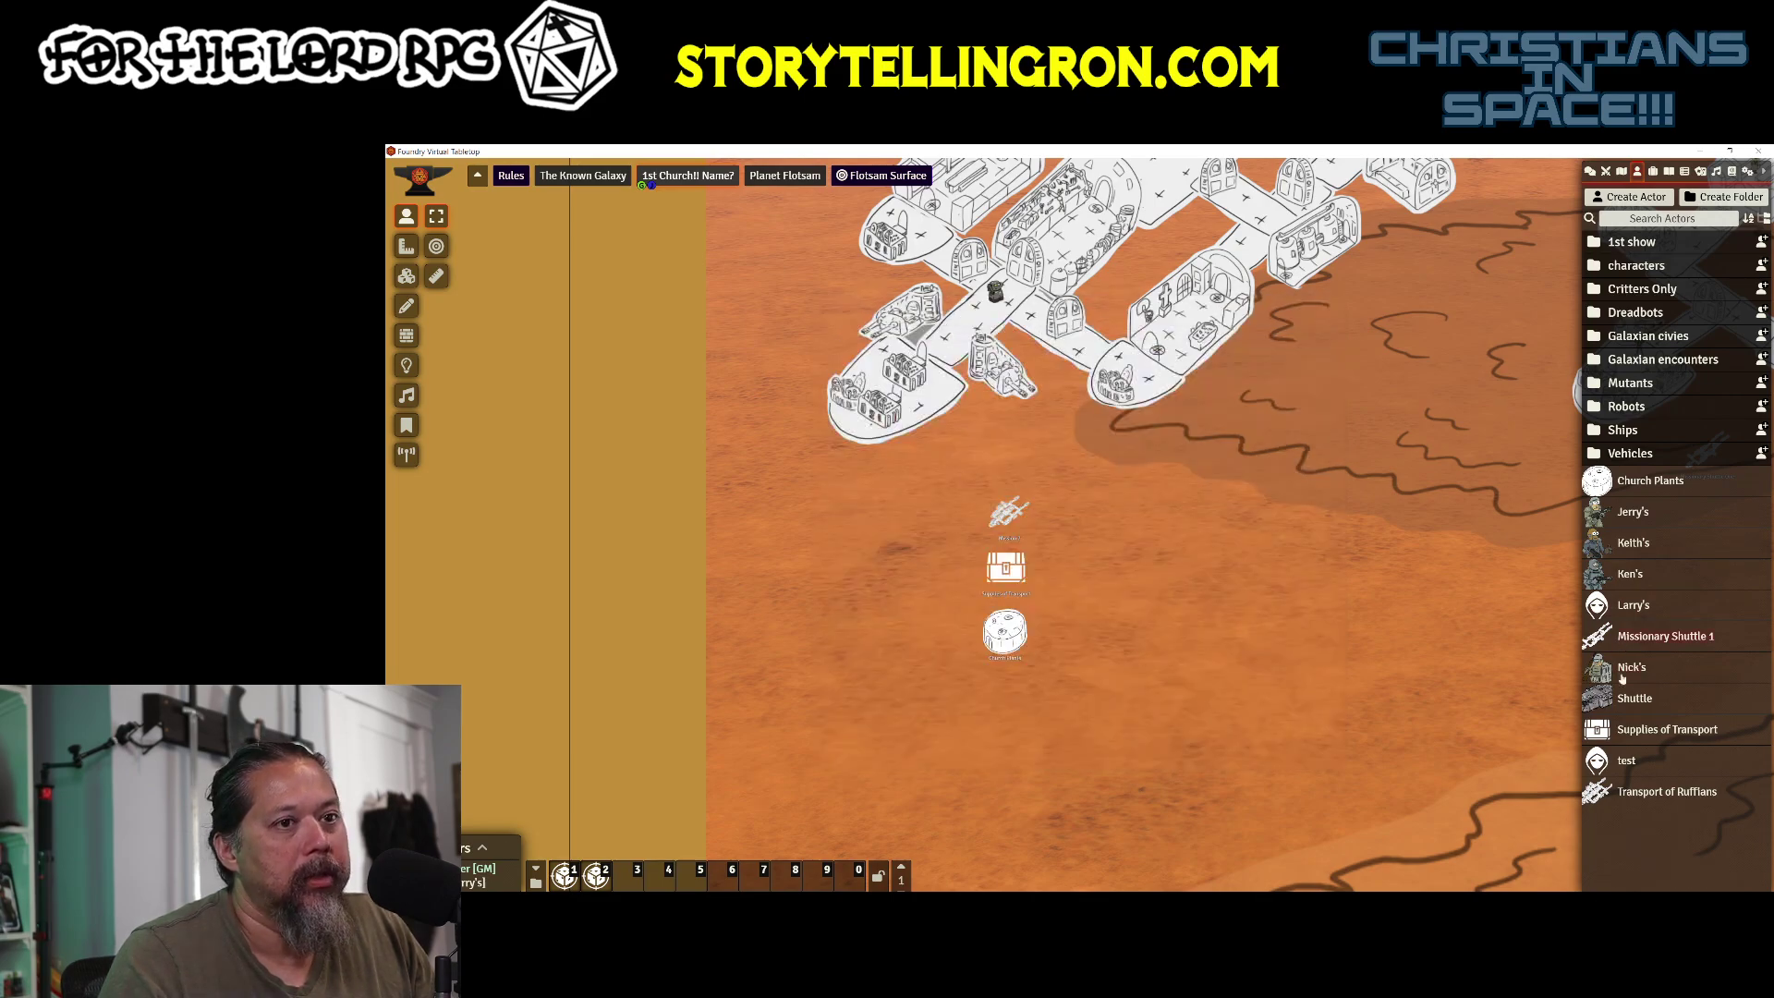
# Step: Delete the test actor from the directory
pyautogui.rightClick(1617, 757)
pyautogui.click(1620, 697)
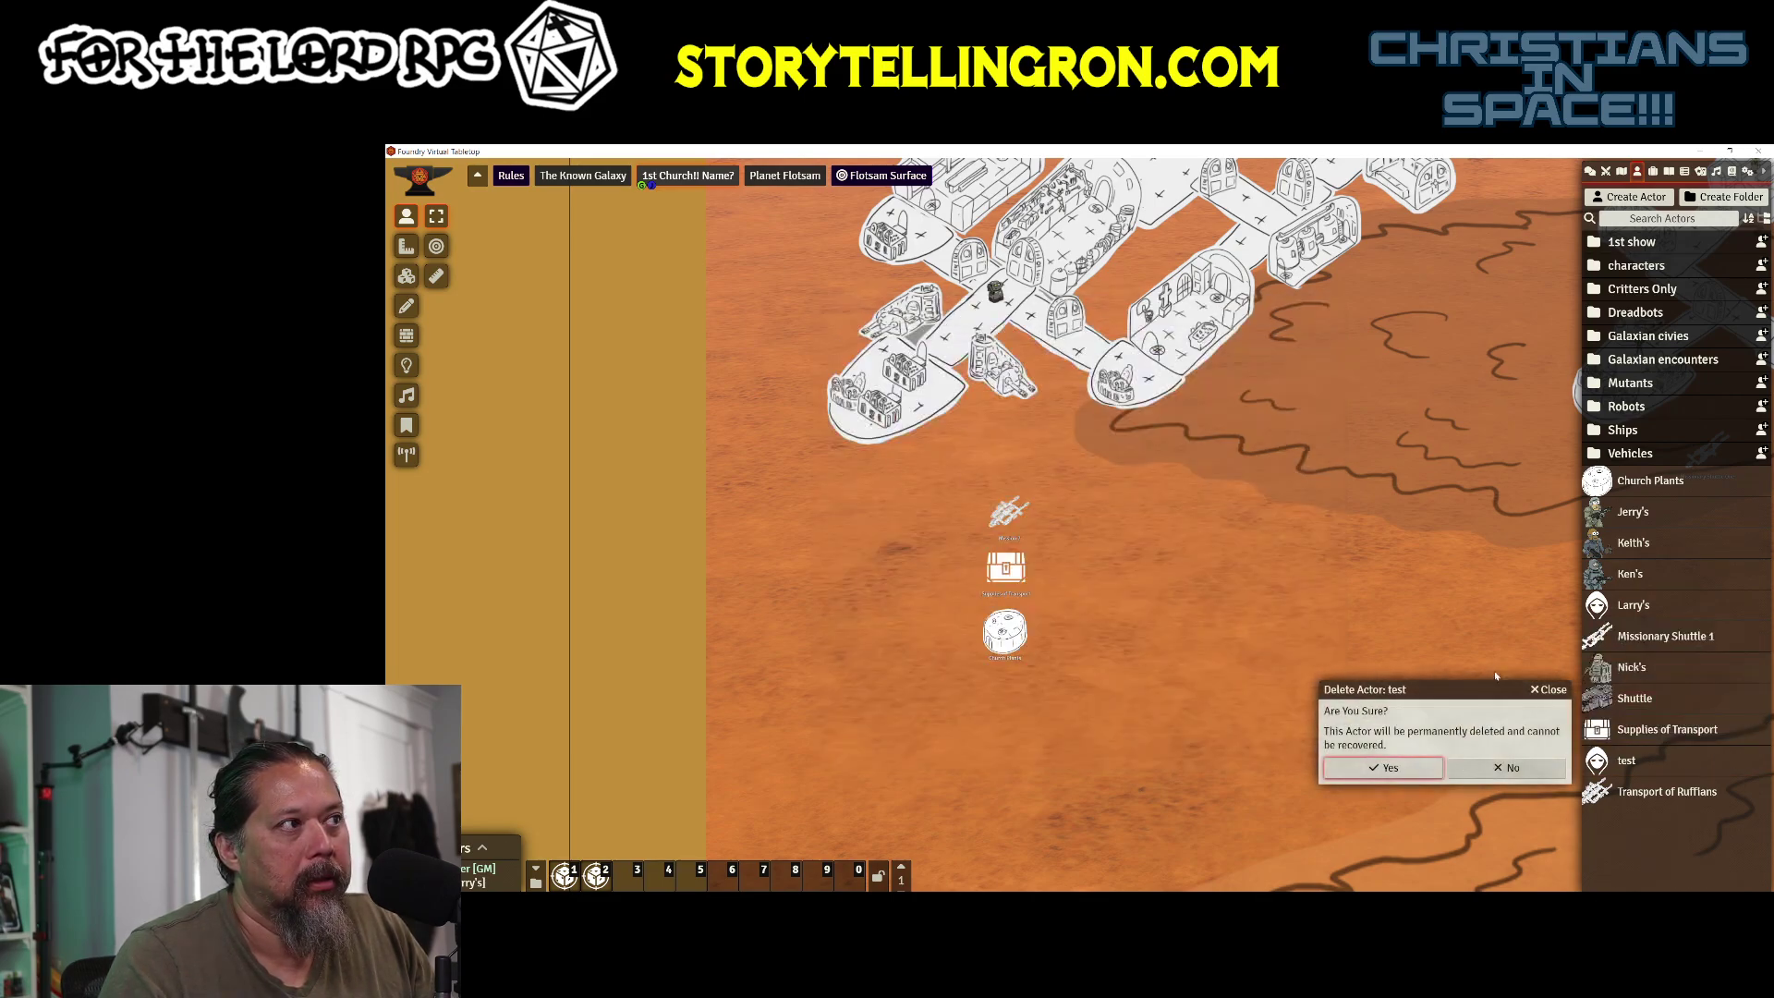
pyautogui.click(1428, 777)
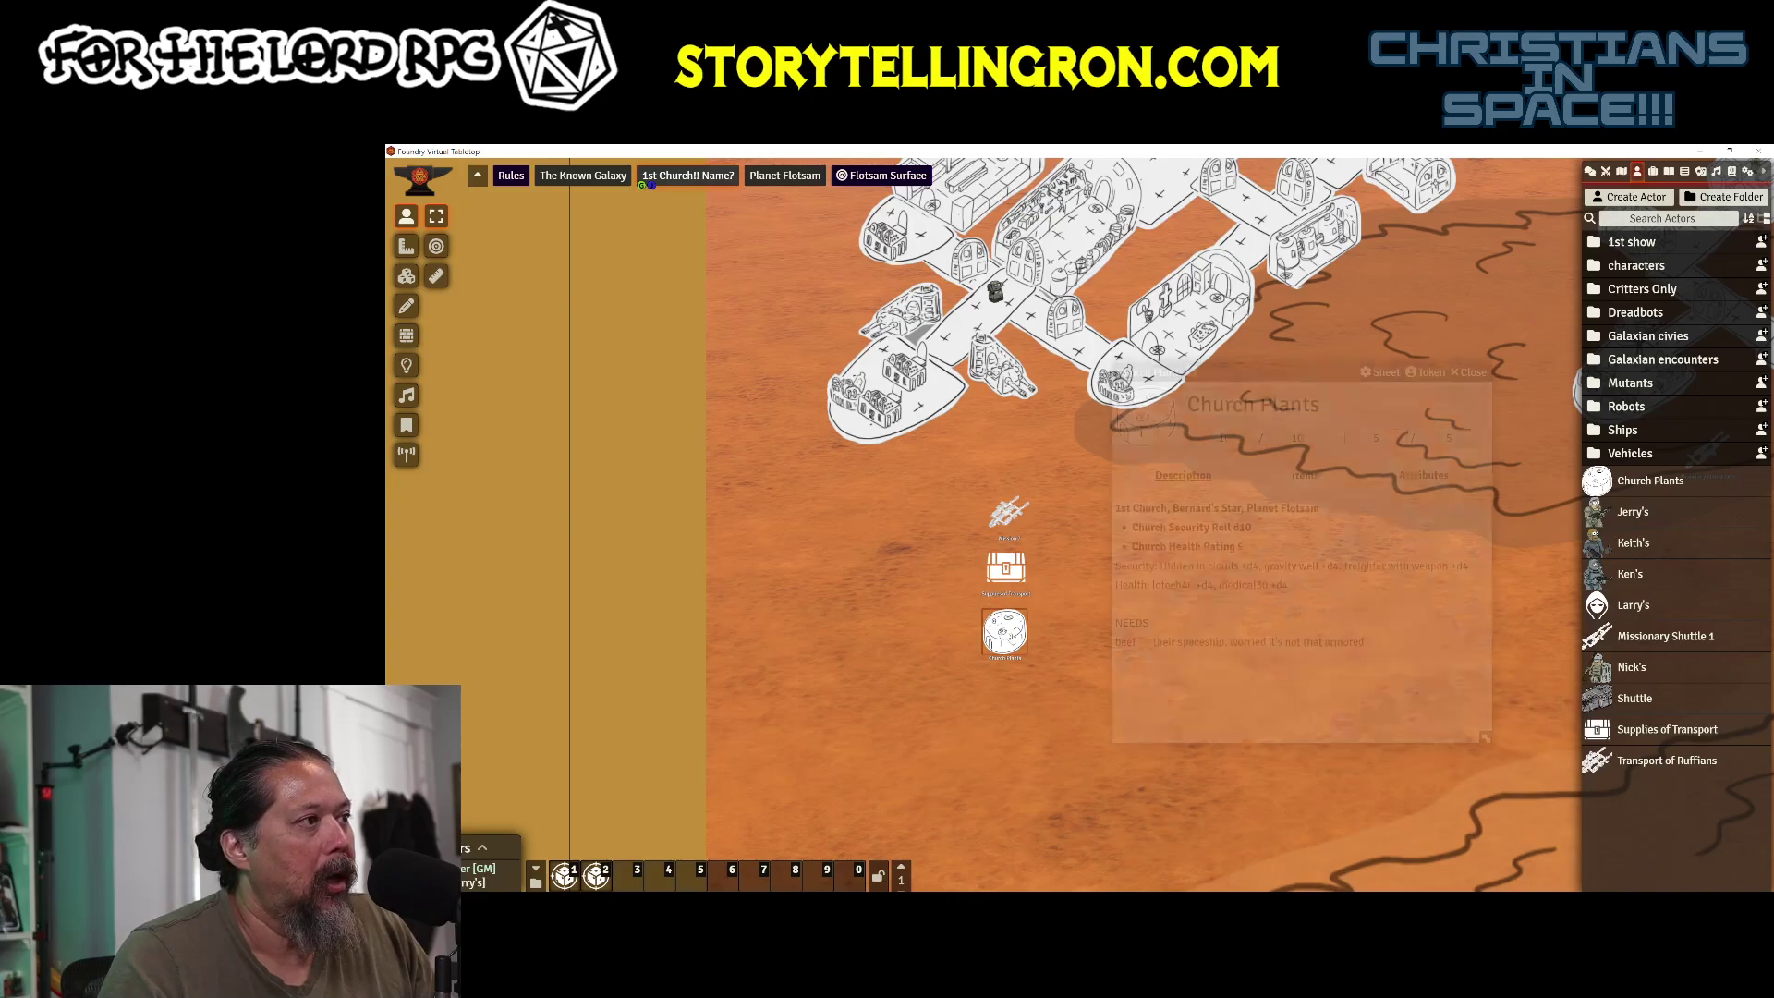
# Step: Check the simple description sheets of the Church Plants token and the pastor character's token, closing each
pyautogui.doubleClick(1006, 633)
pyautogui.click(1482, 373)
pyautogui.moveTo(1330, 425); pyautogui.dragTo(974, 600)
pyautogui.scroll(-4, 973, 600)
pyautogui.moveTo(1048, 509); pyautogui.dragTo(919, 590)
pyautogui.scroll(6, 919, 591)
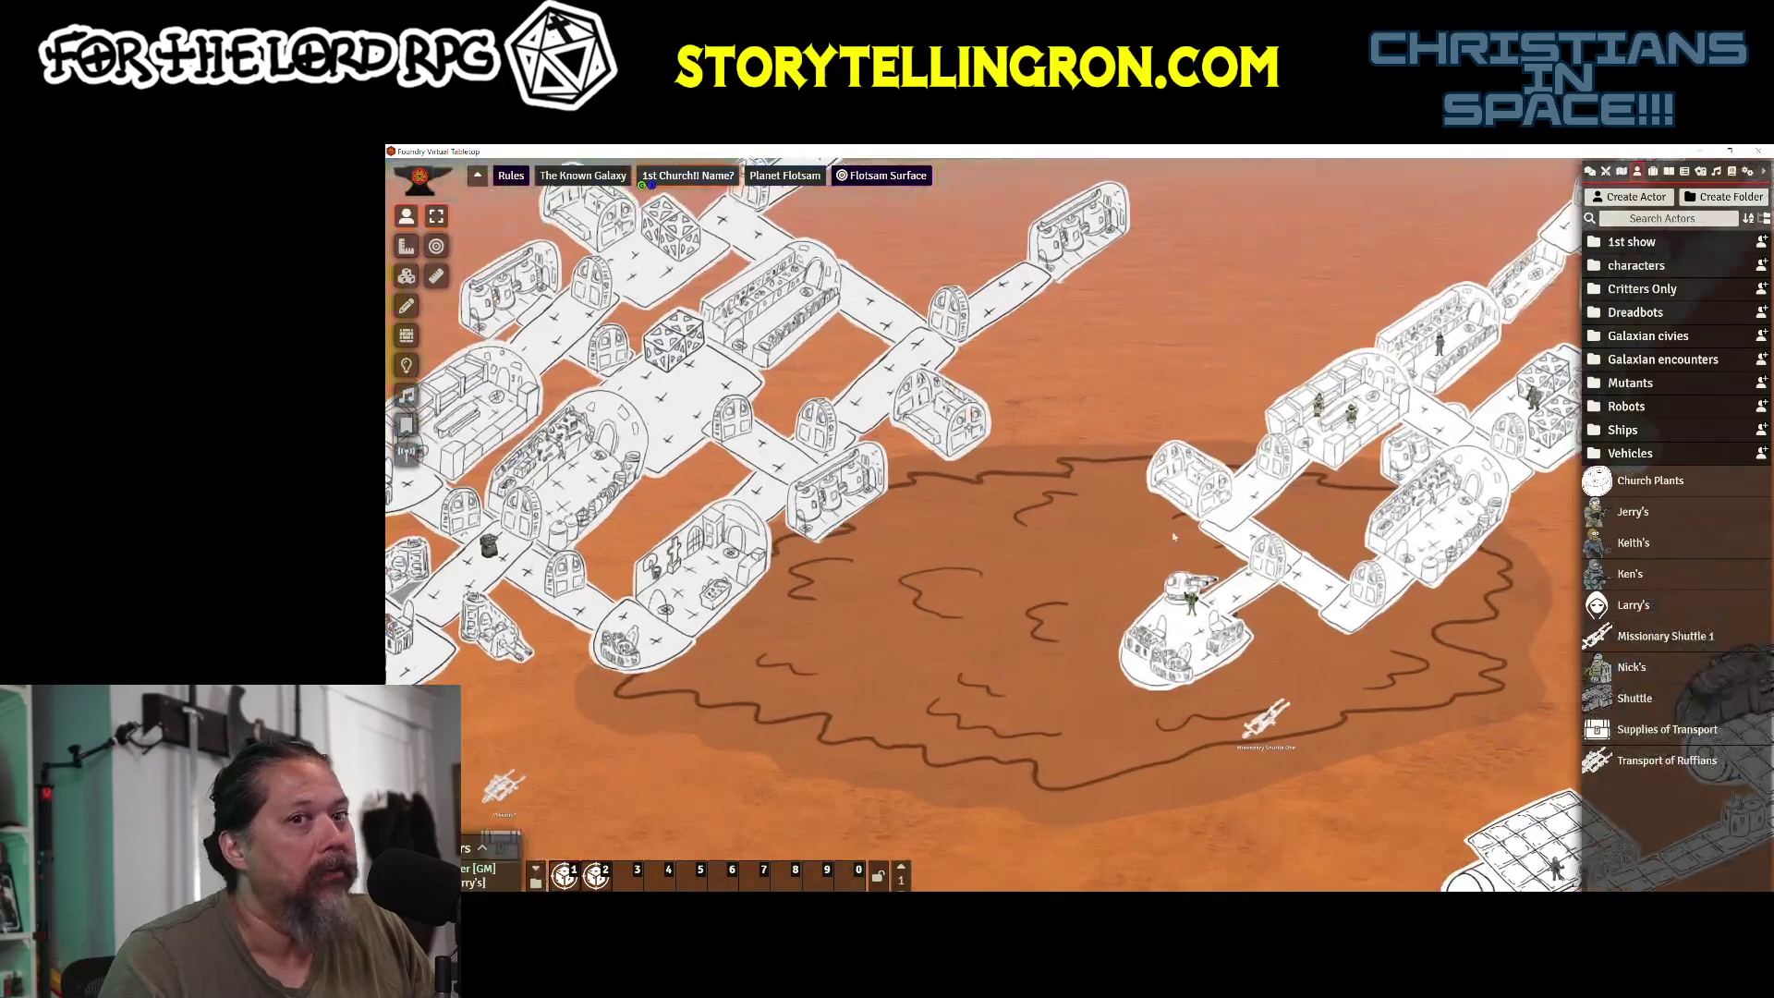
pyautogui.moveTo(1048, 518); pyautogui.dragTo(753, 582)
pyautogui.moveTo(1236, 484); pyautogui.dragTo(1124, 413)
pyautogui.doubleClick(1123, 414)
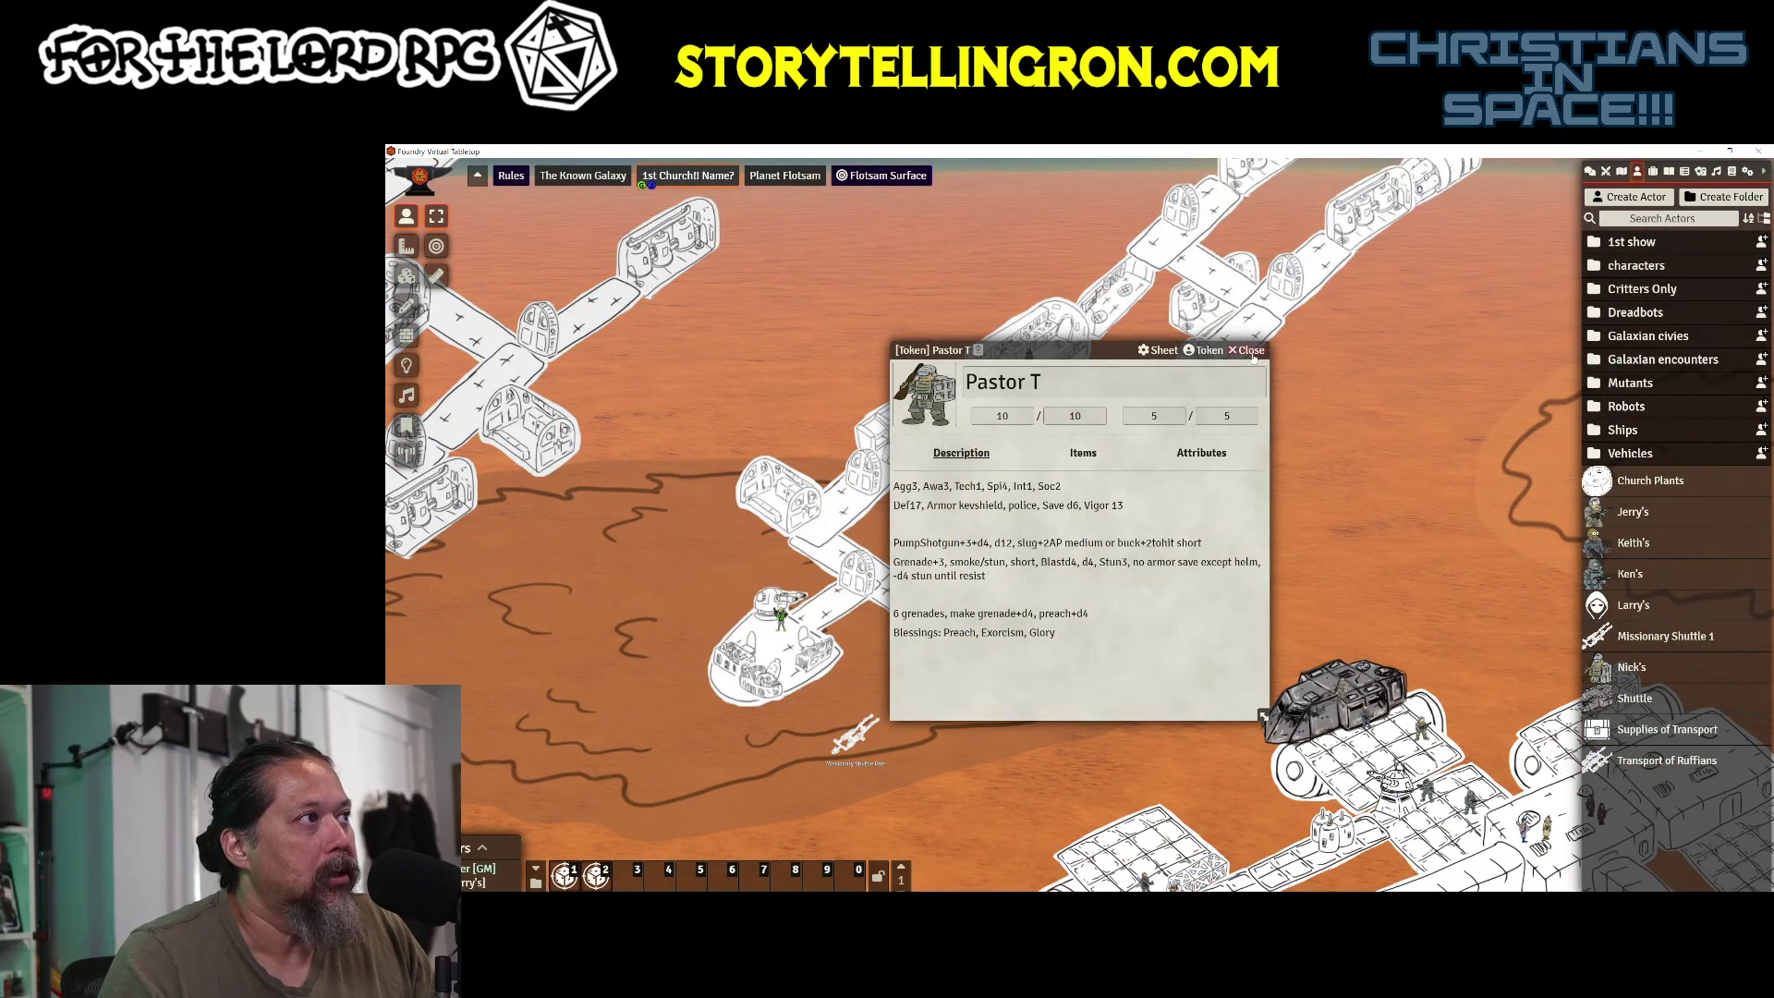
pyautogui.click(1248, 351)
# Step: On the third listed player character's token PDF sheet, set Aggression to 8, Awareness to 6 and Technology to 8, and close it
pyautogui.moveTo(1211, 564); pyautogui.dragTo(1096, 430)
pyautogui.doubleClick(1361, 661)
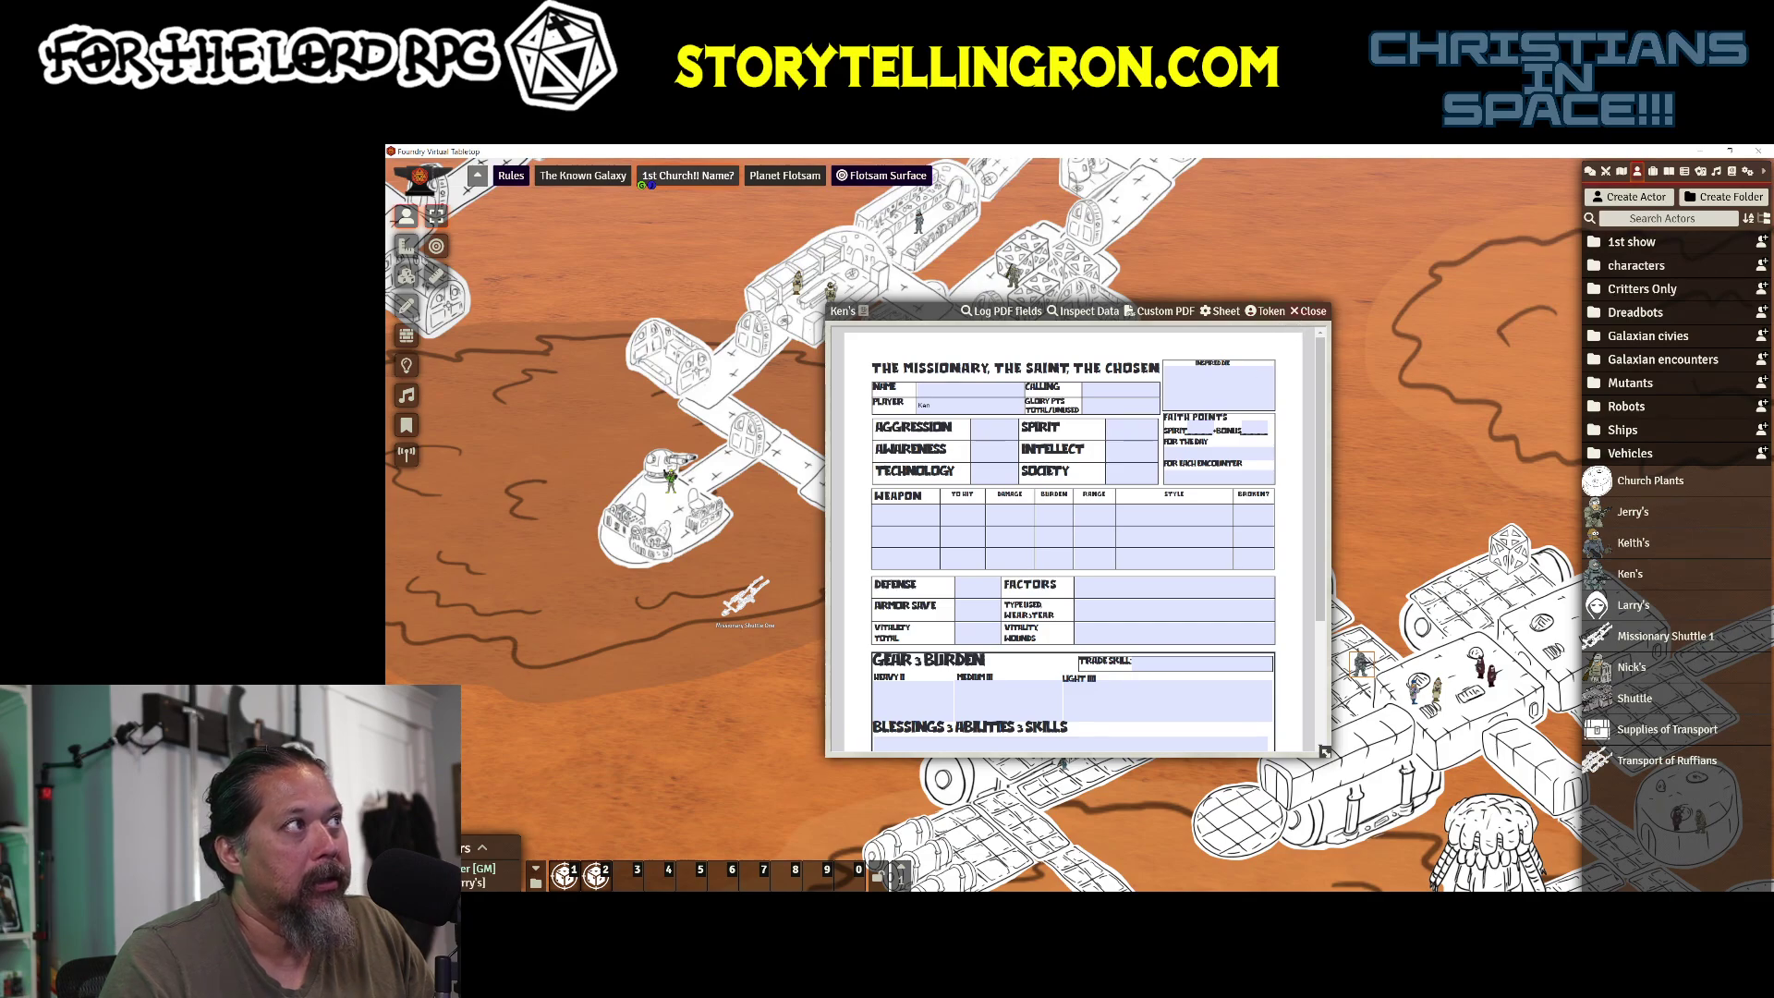
pyautogui.click(970, 390)
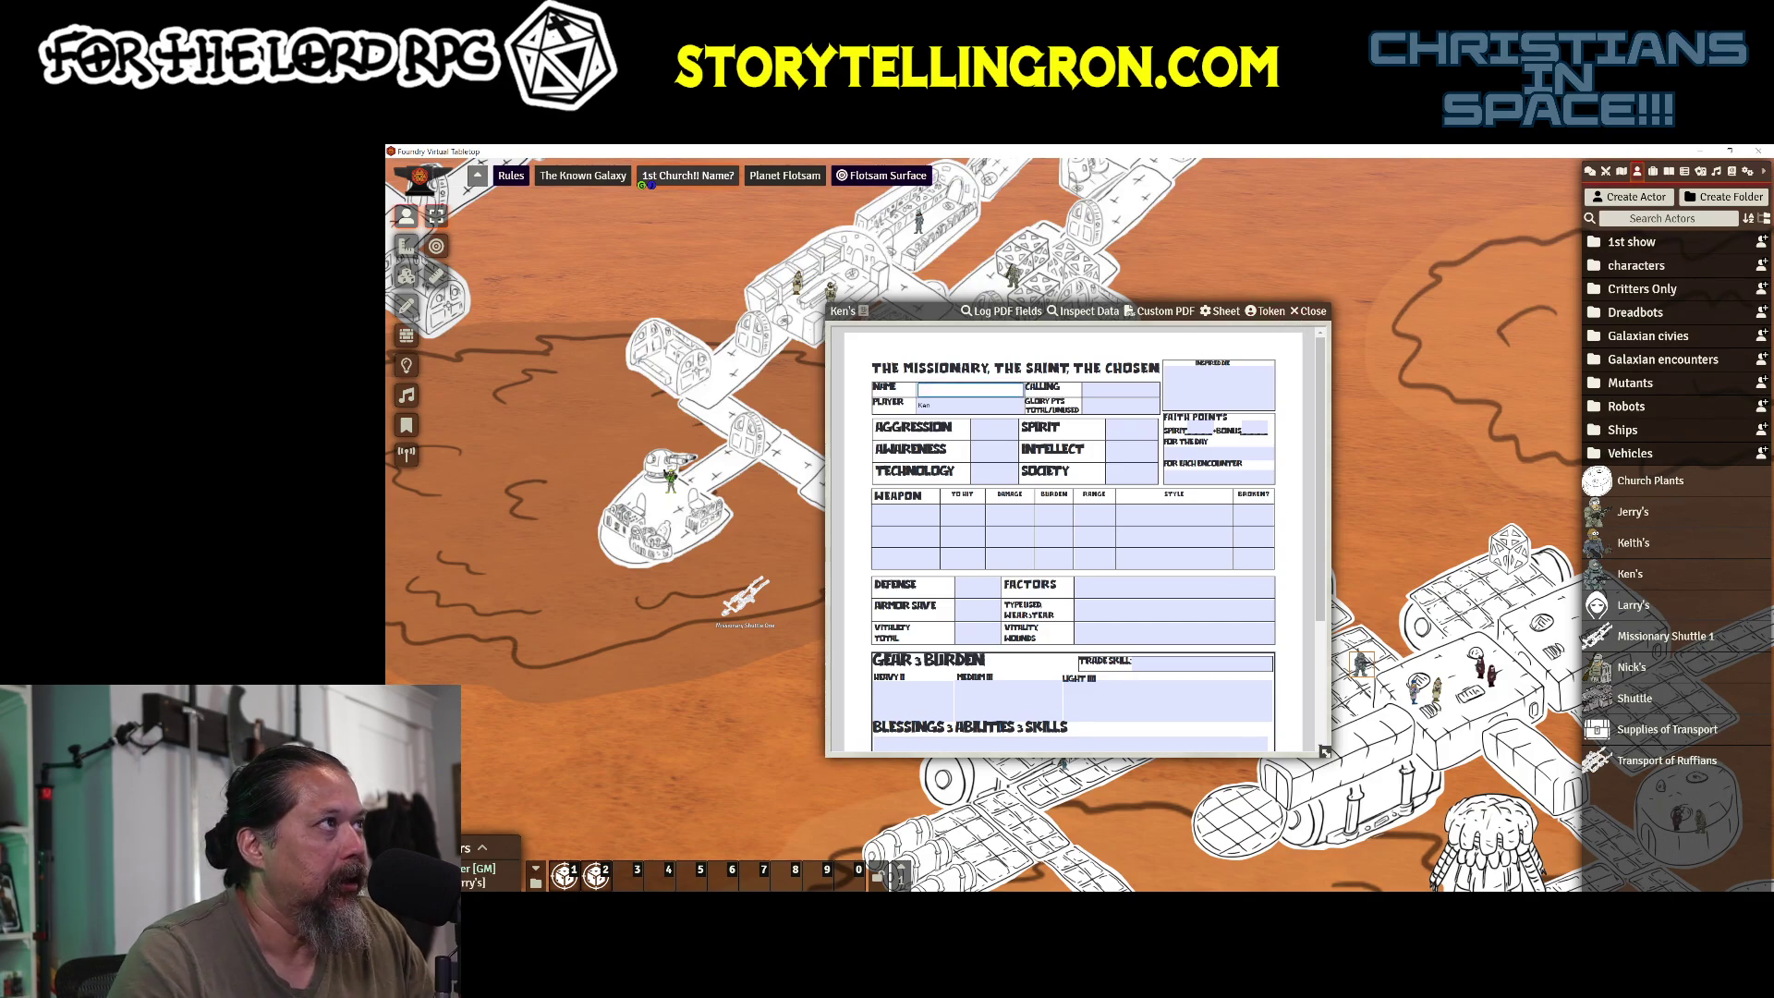
pyautogui.click(995, 429)
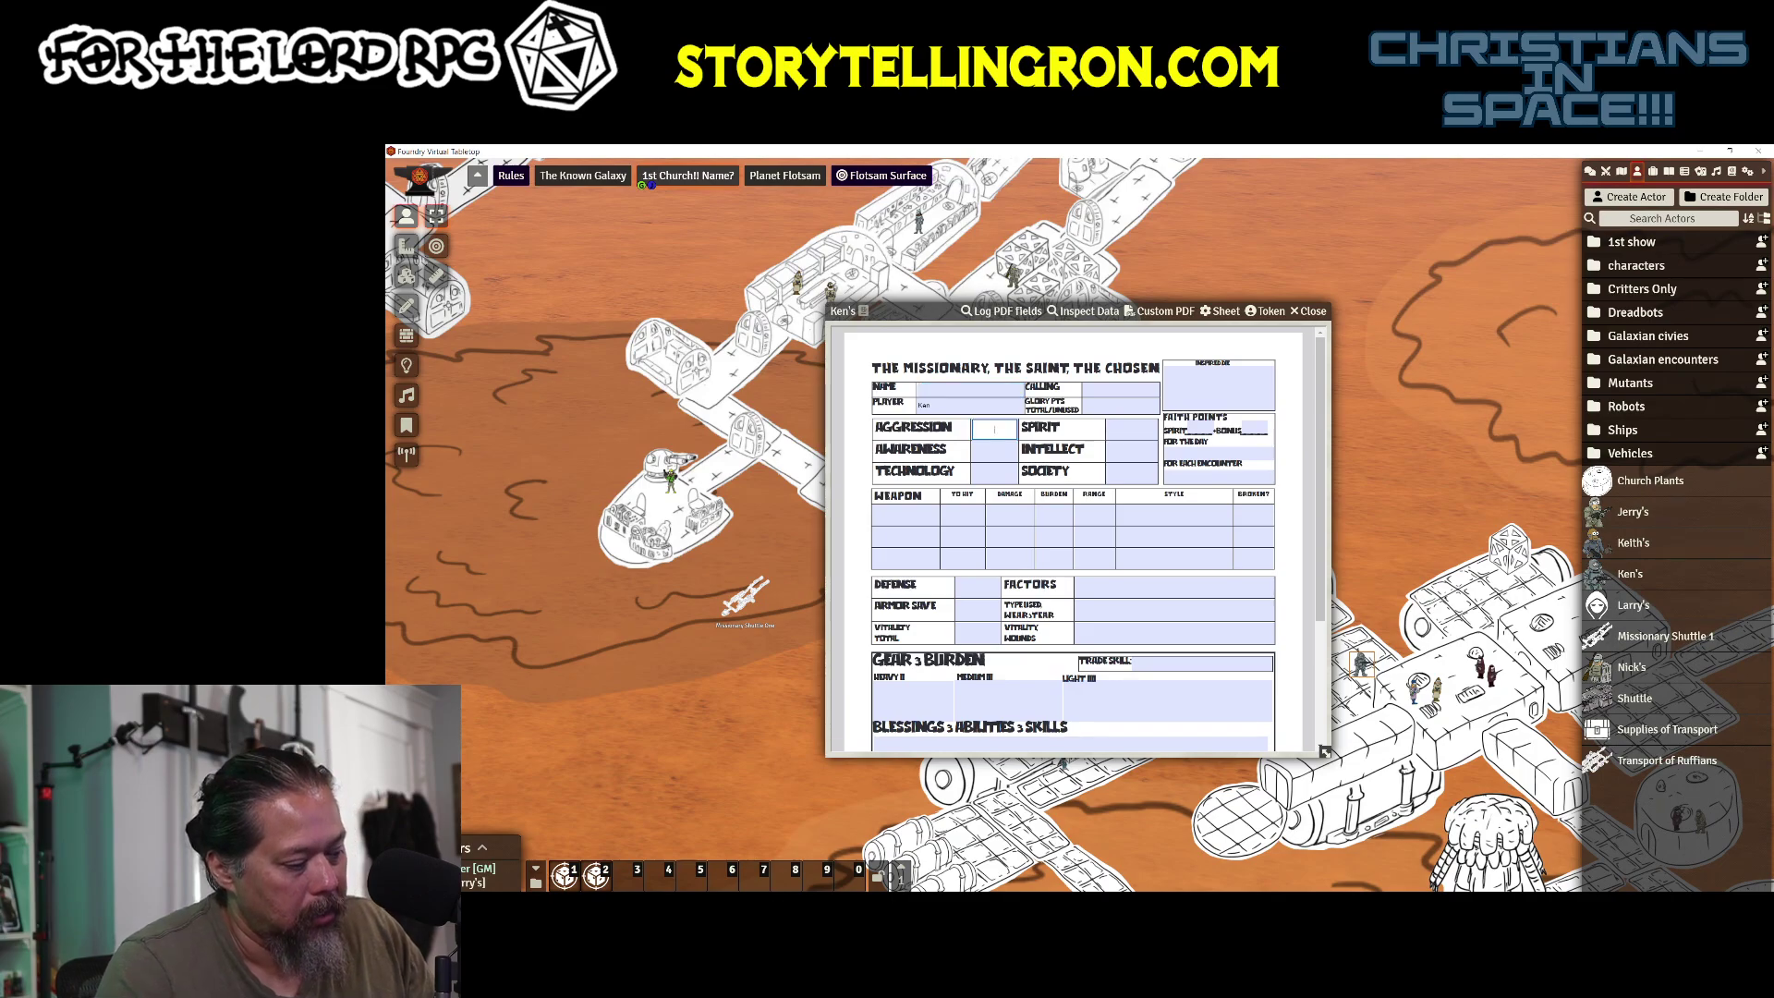
pyautogui.write('8')
pyautogui.press('Tab')
pyautogui.write('6')
pyautogui.press('Tab')
pyautogui.write('8')
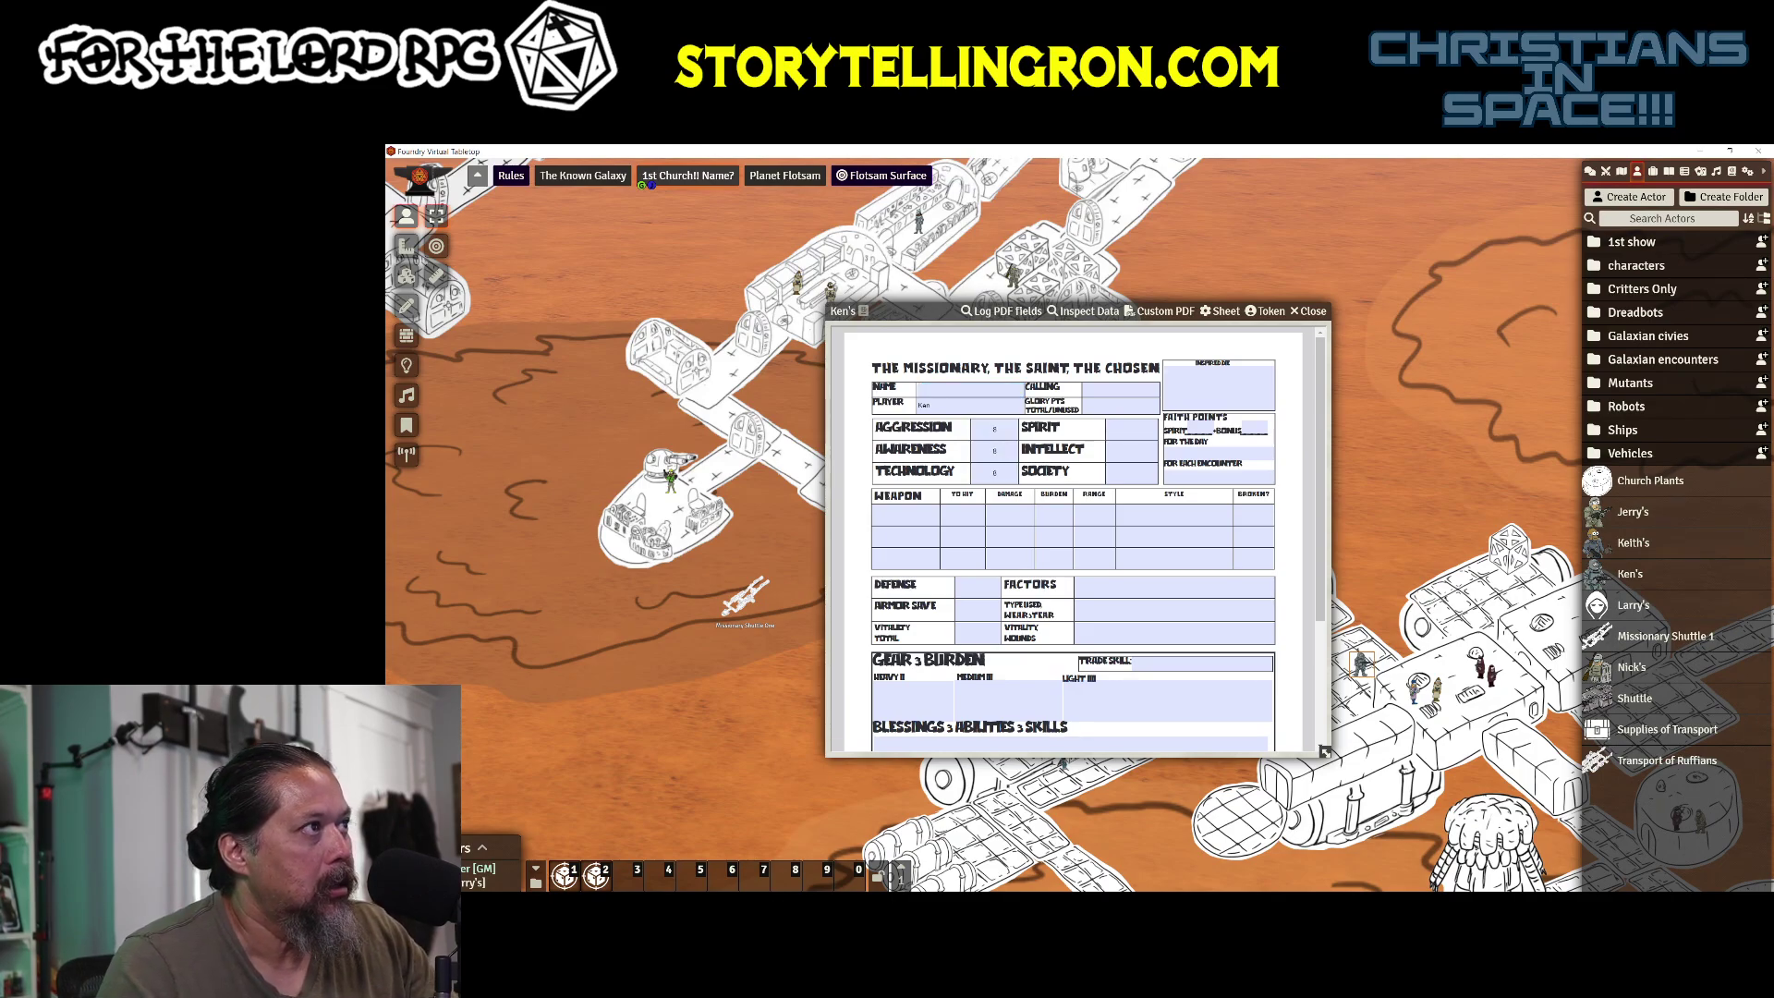
pyautogui.click(1313, 311)
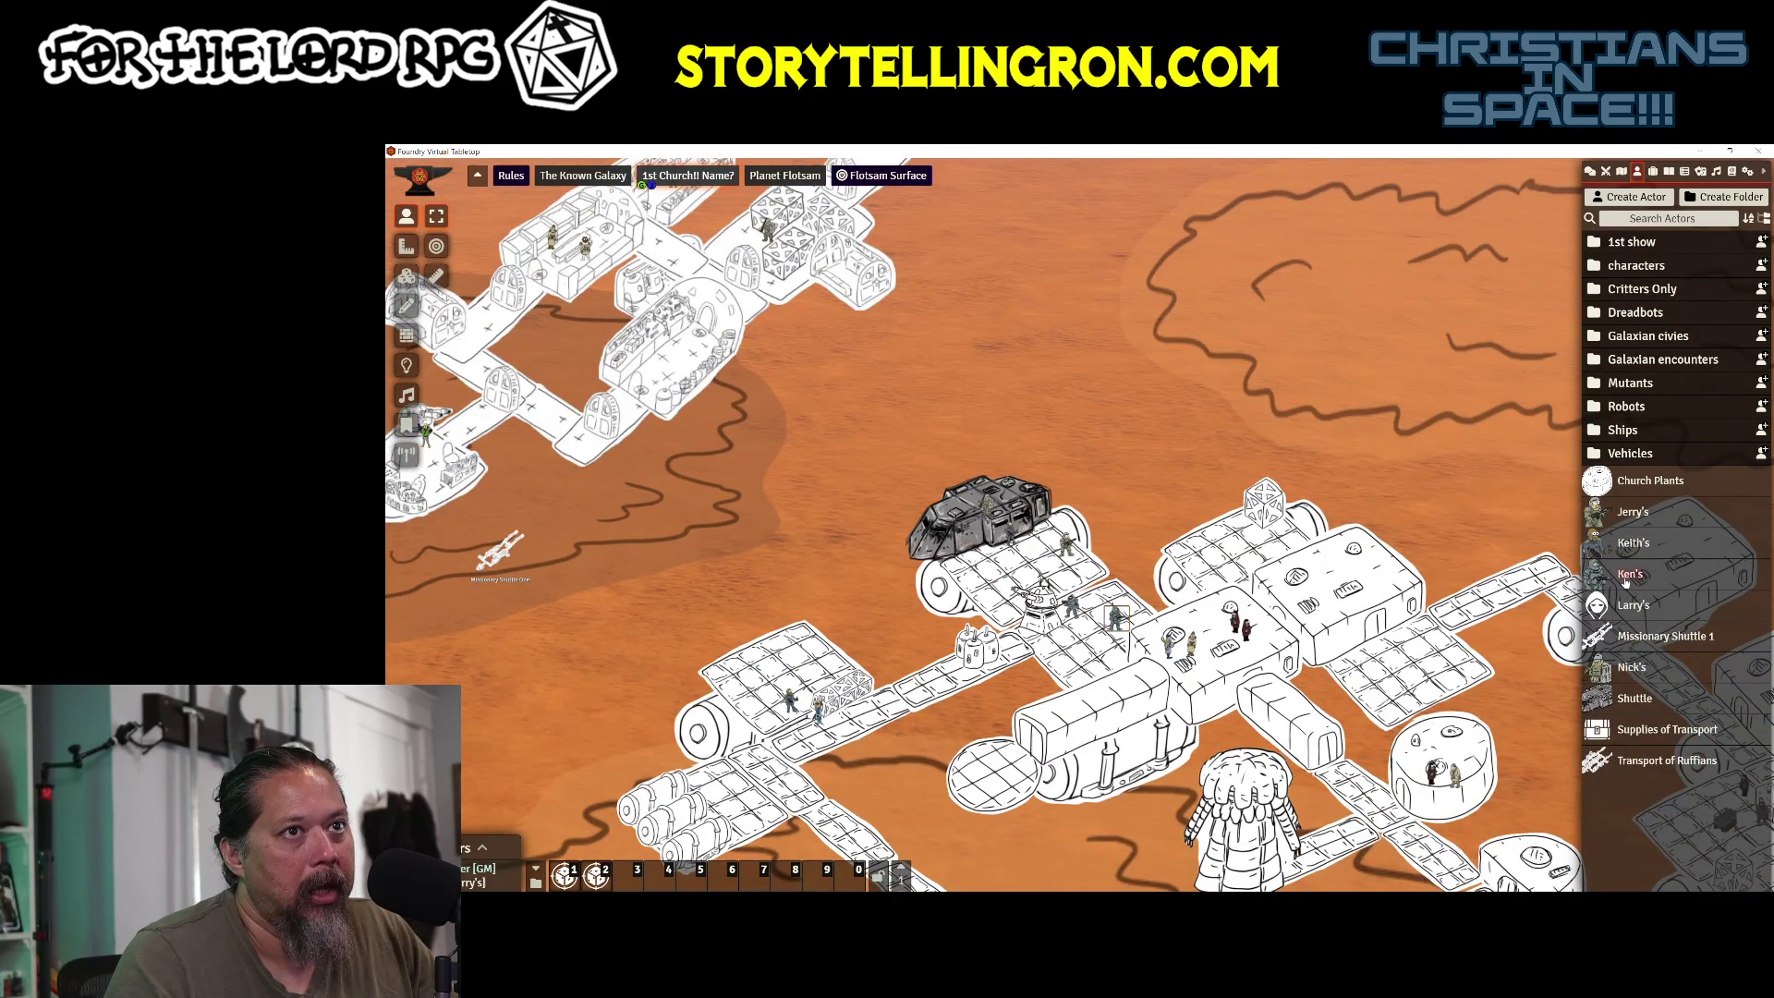
# Step: Open the same player character's sheet from the actor directory and review its attributes and lower sections
pyautogui.click(1630, 575)
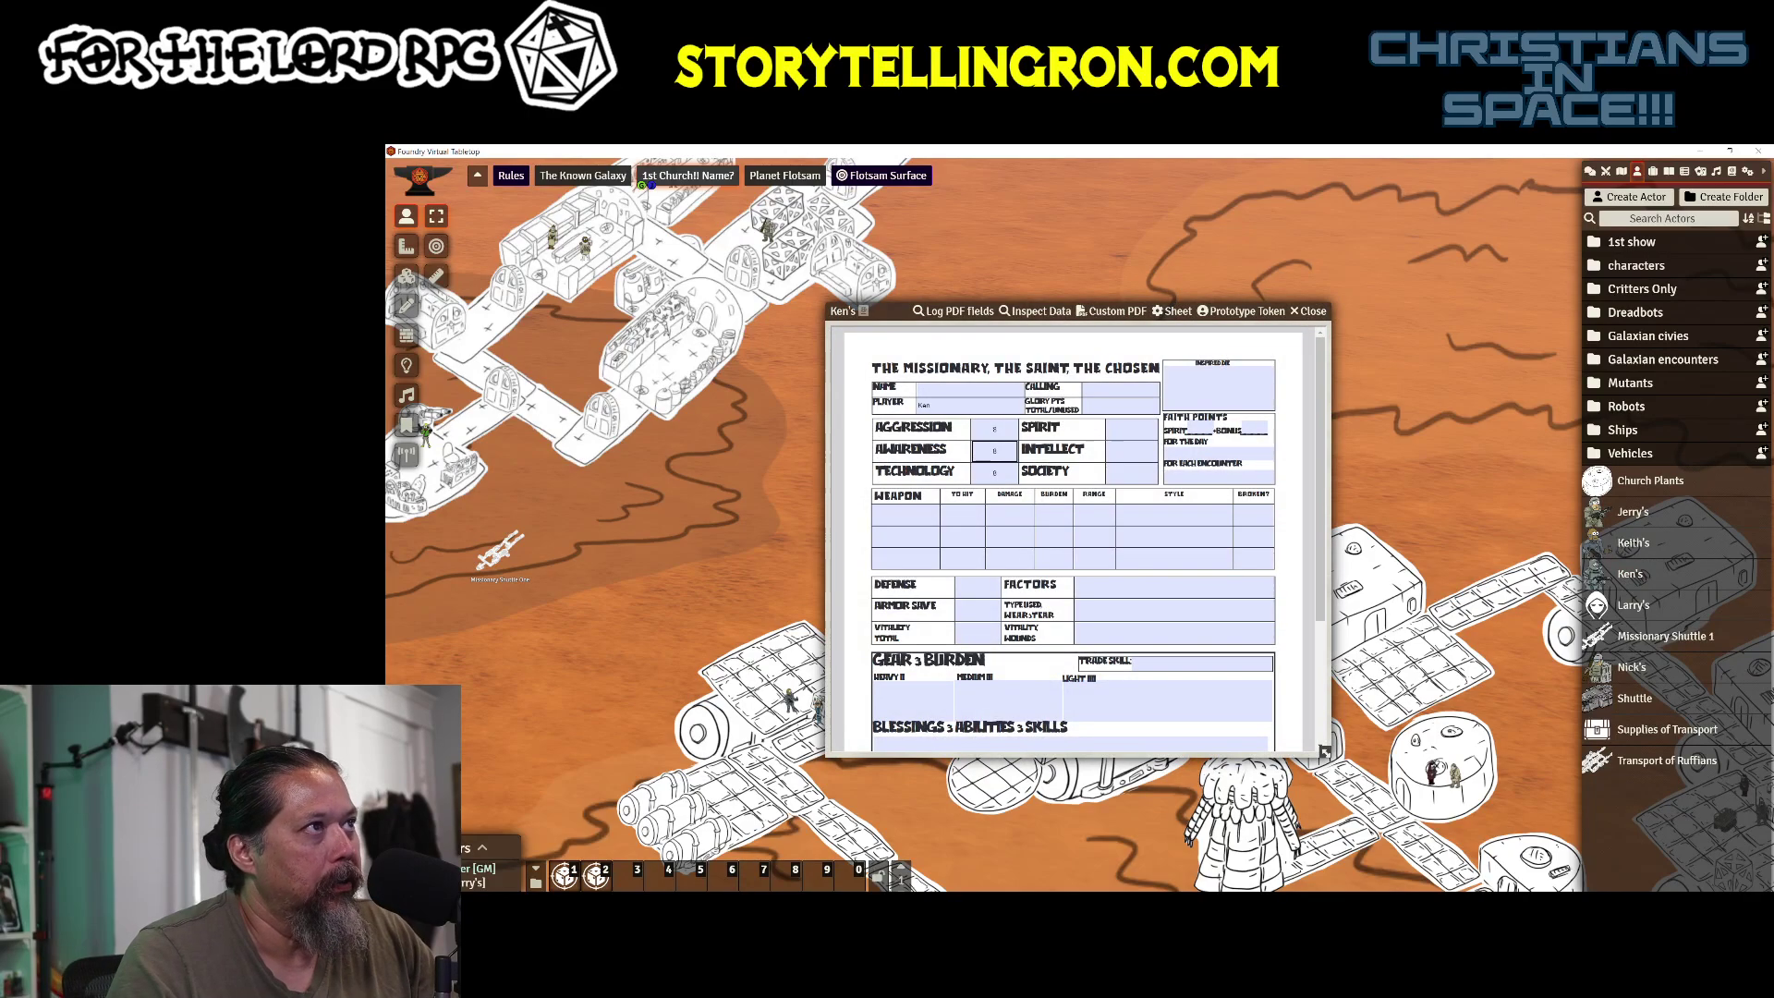
pyautogui.scroll(-3, 1071, 541)
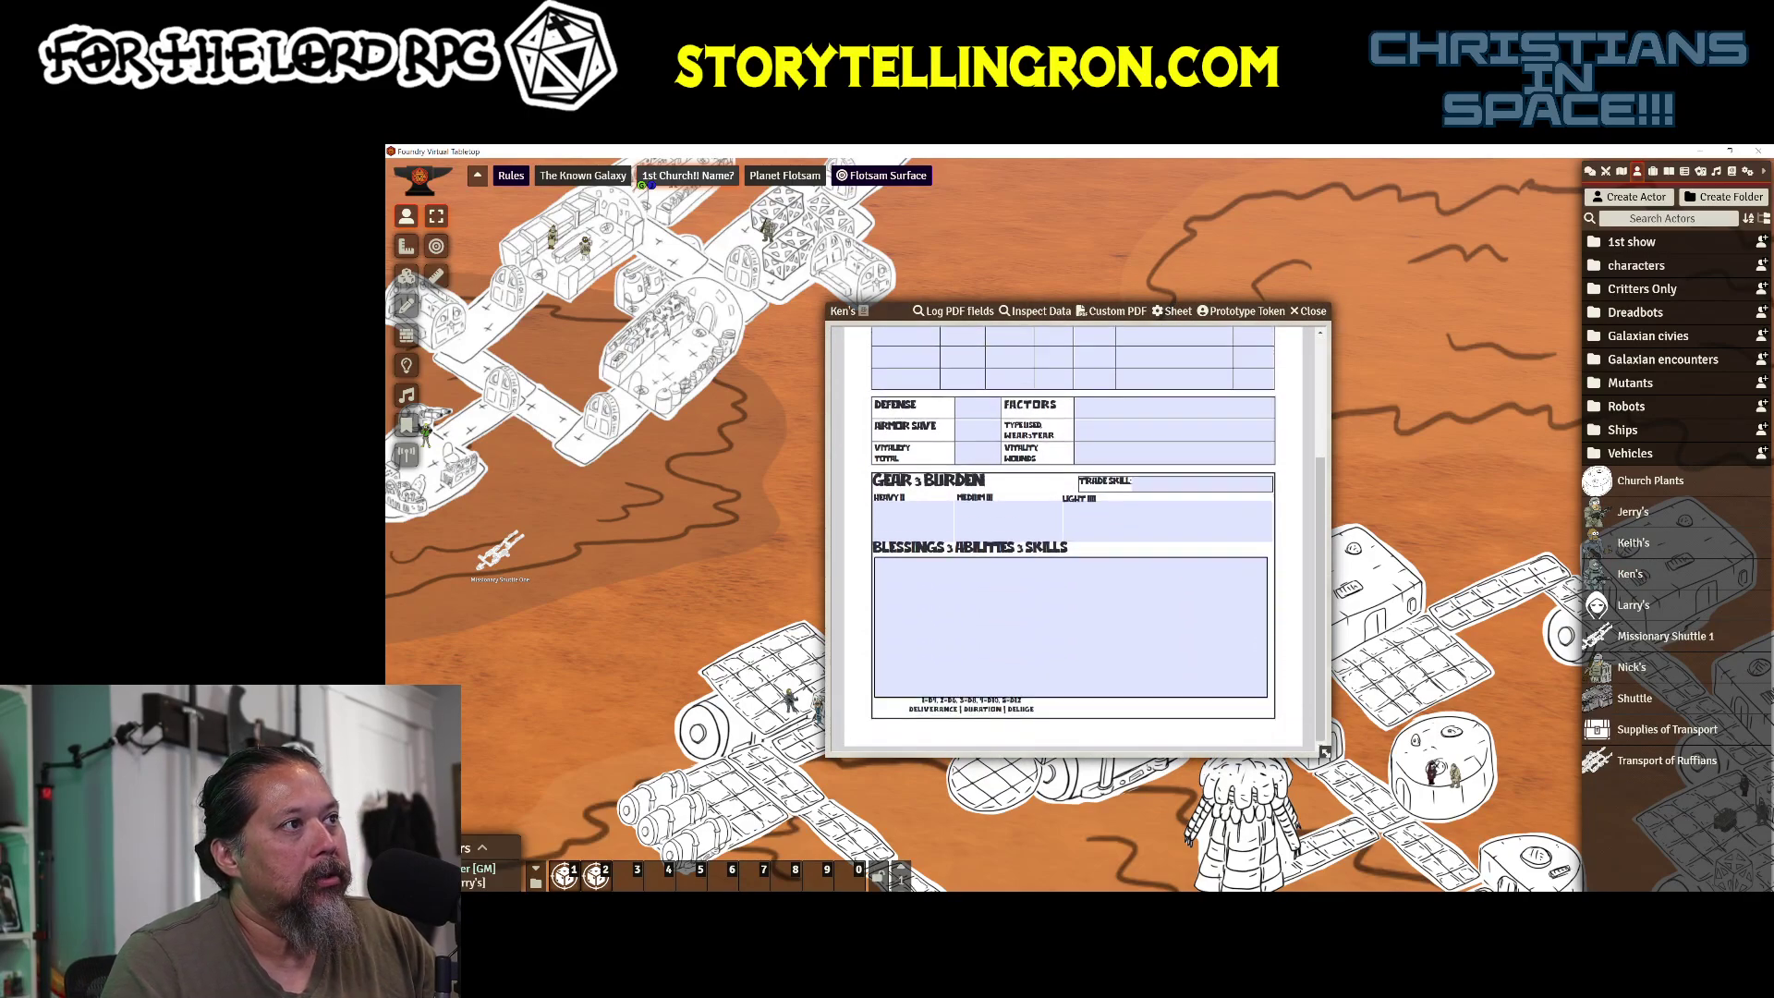
# Step: Close the character's directory sheet, inspect the data paths on the same character's token sheet, and close both windows
pyautogui.scroll(2, 1072, 541)
pyautogui.click(1303, 312)
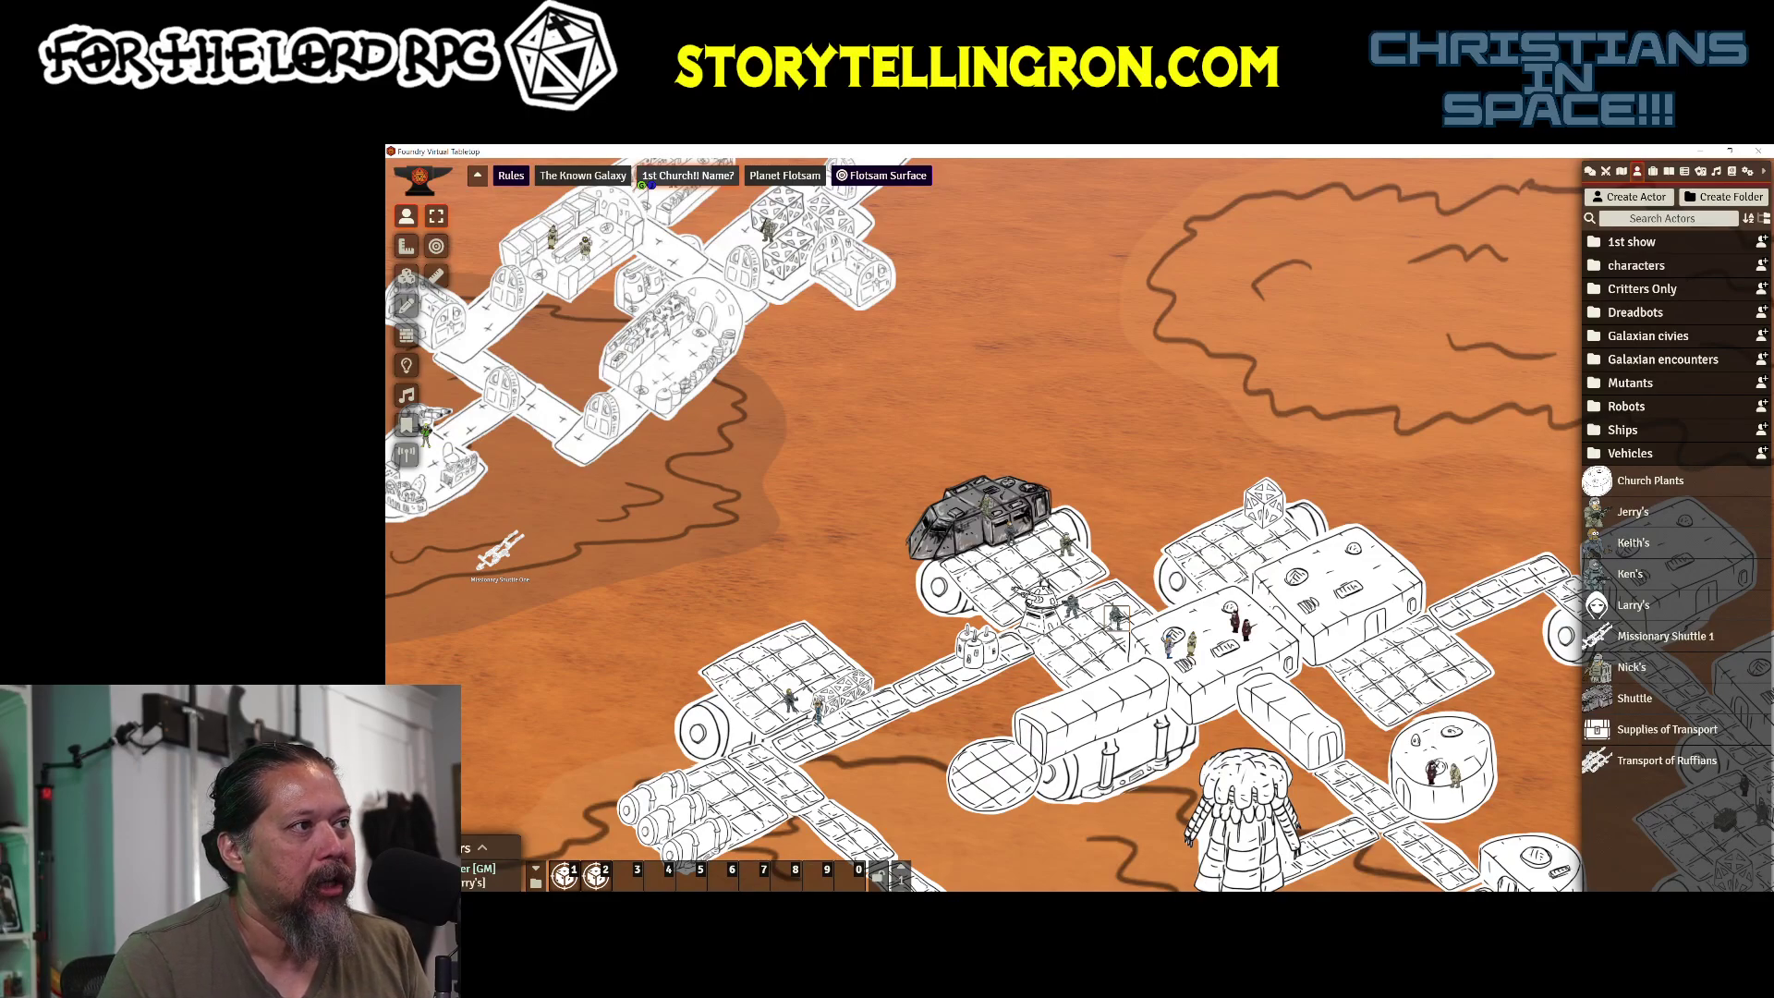
pyautogui.doubleClick(1116, 617)
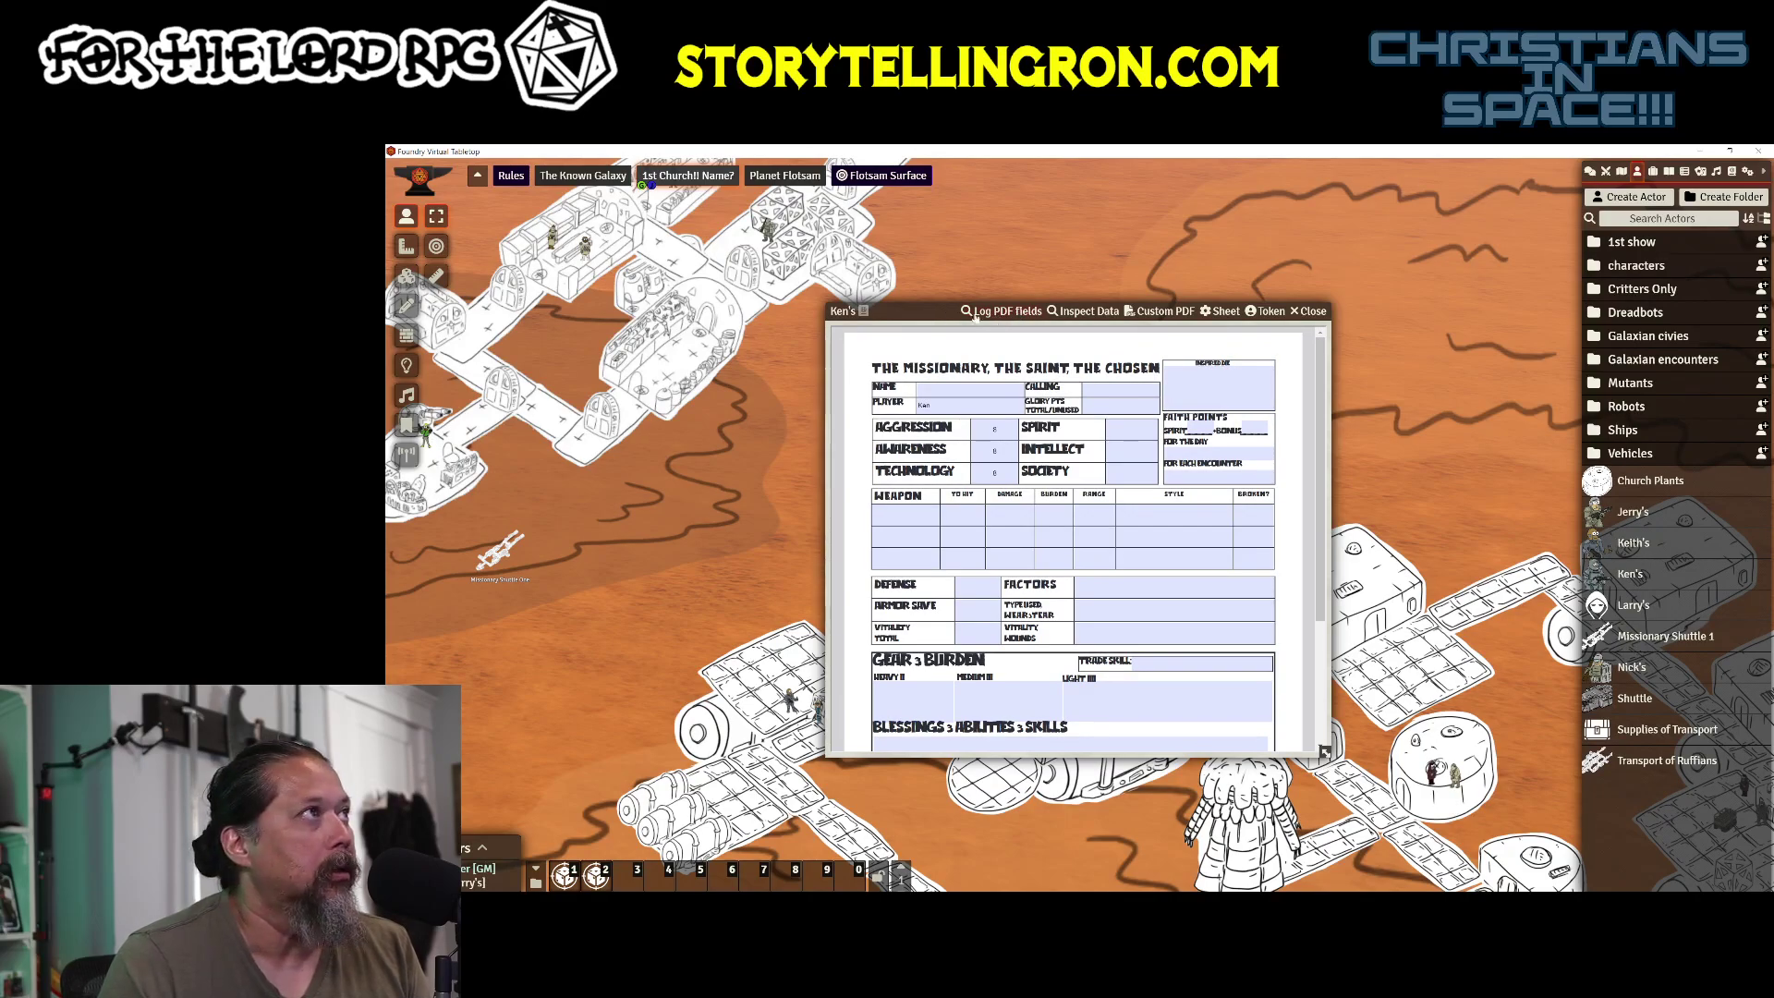
pyautogui.click(1095, 317)
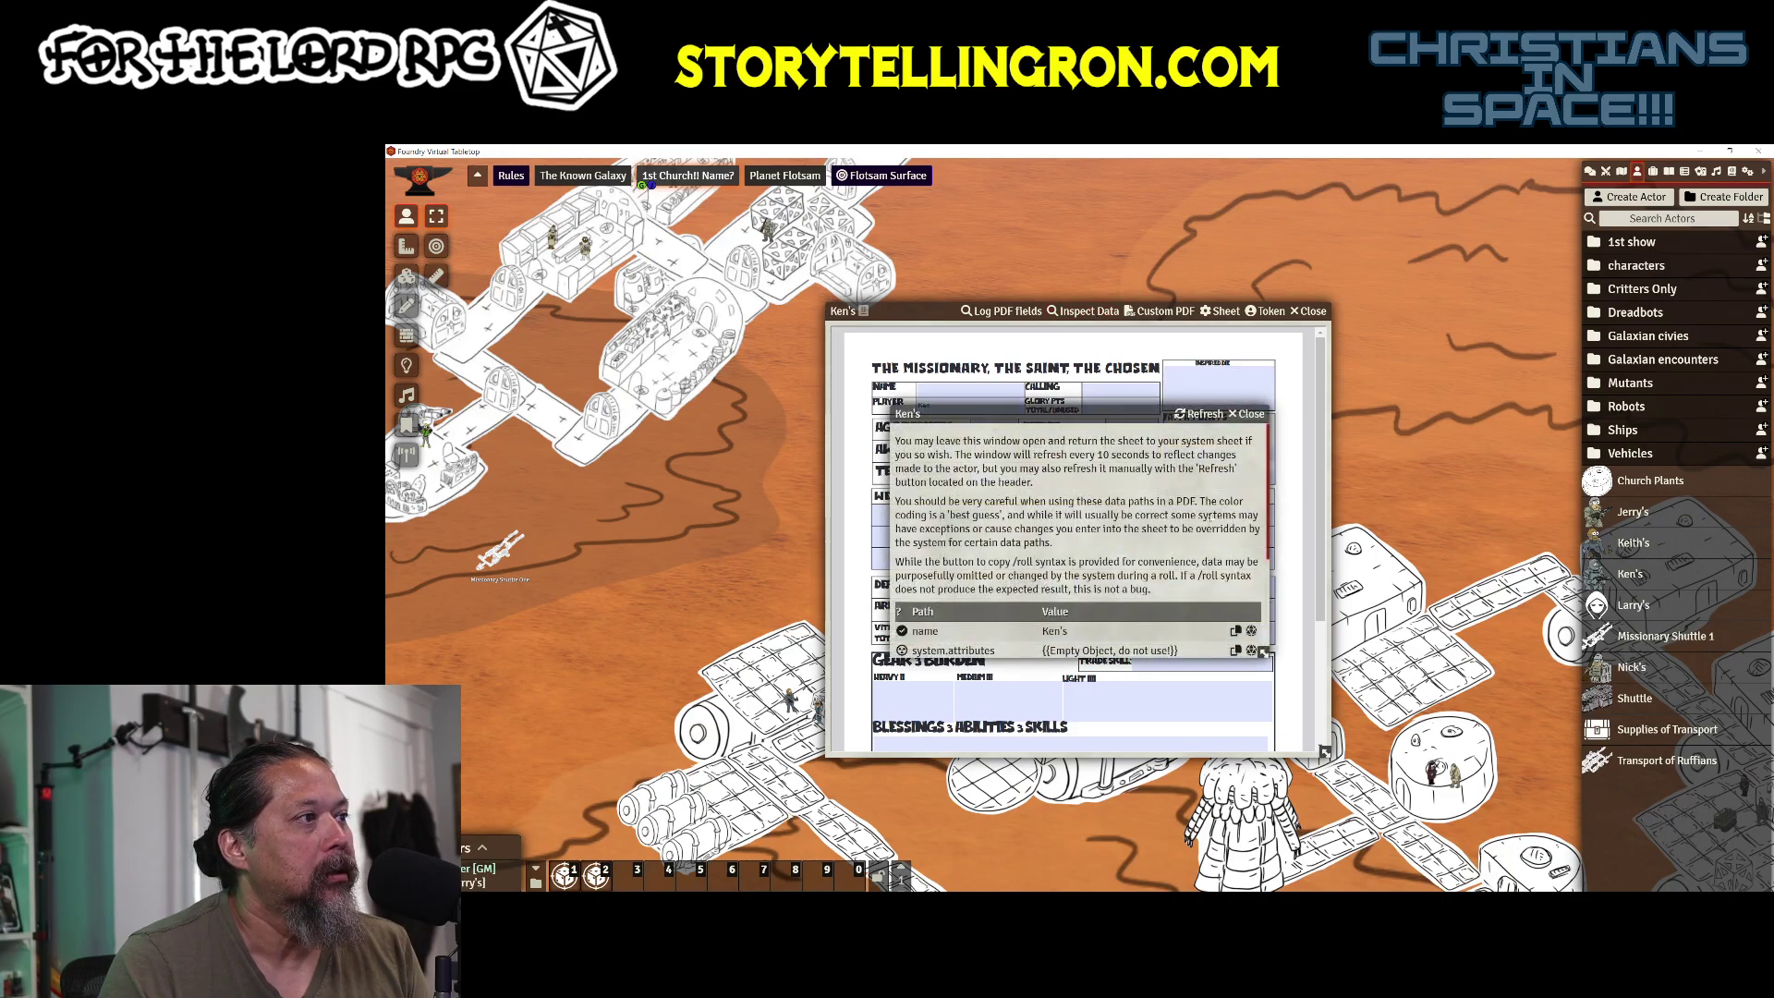
pyautogui.scroll(-2, 1192, 560)
pyautogui.click(1247, 414)
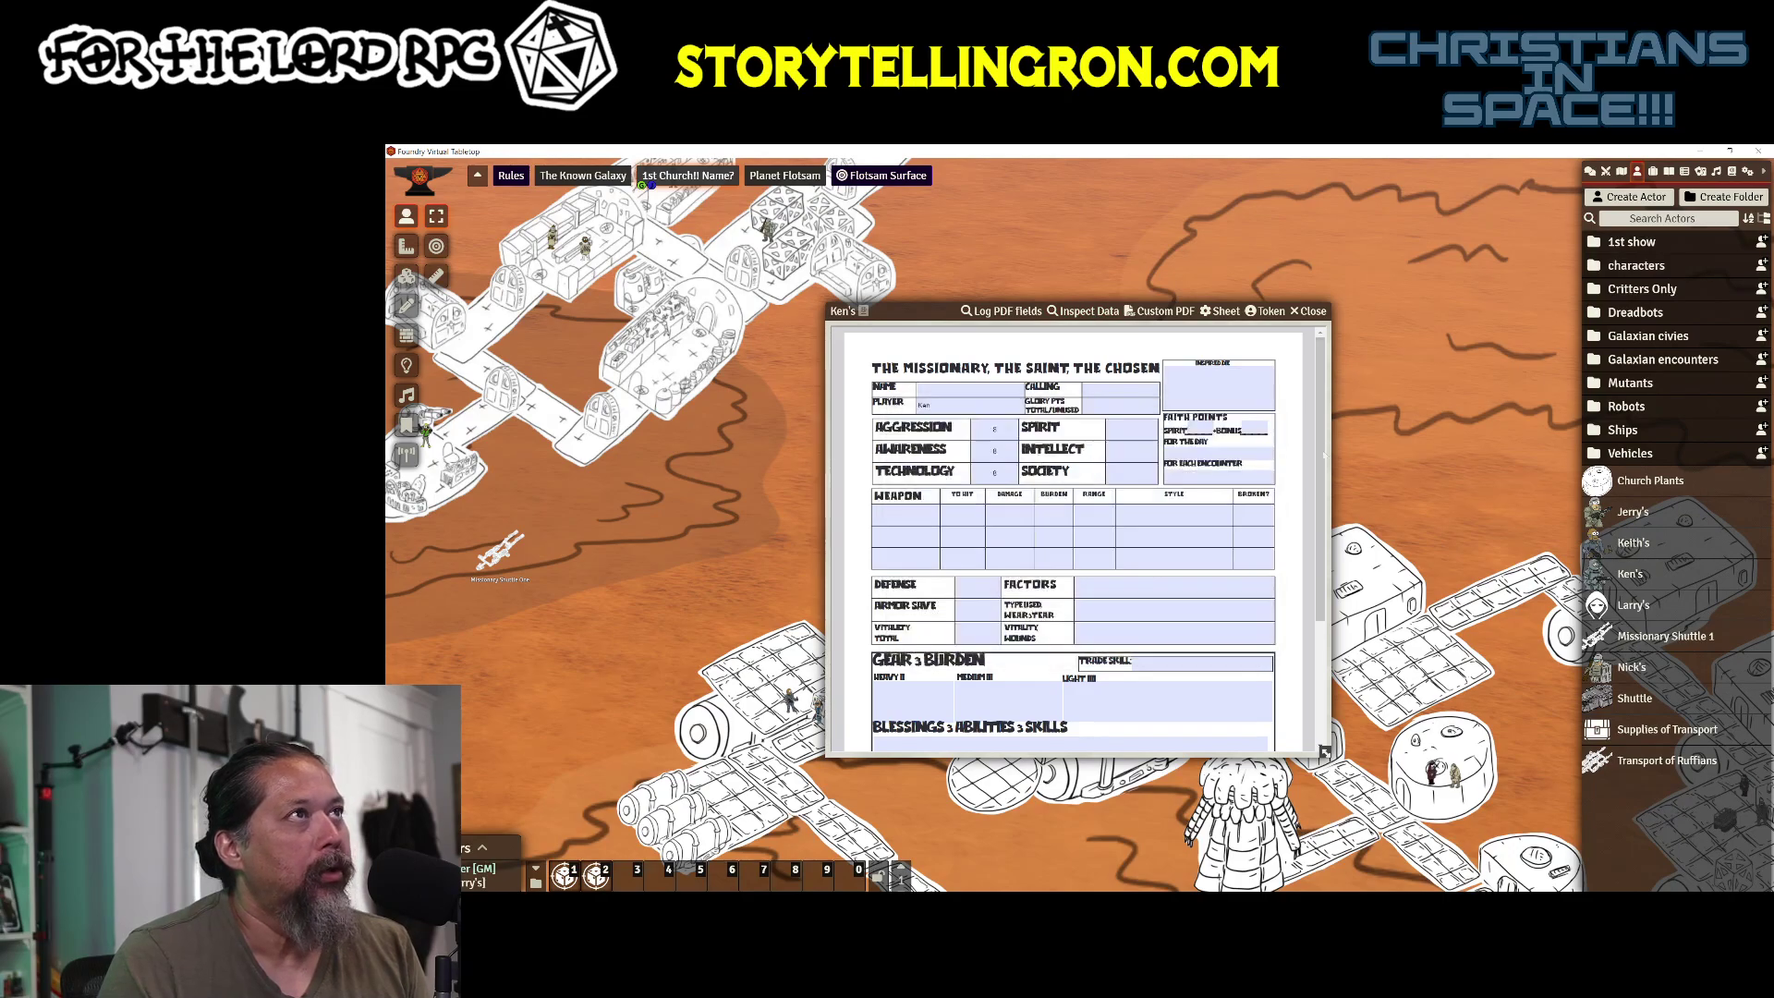
pyautogui.click(1314, 312)
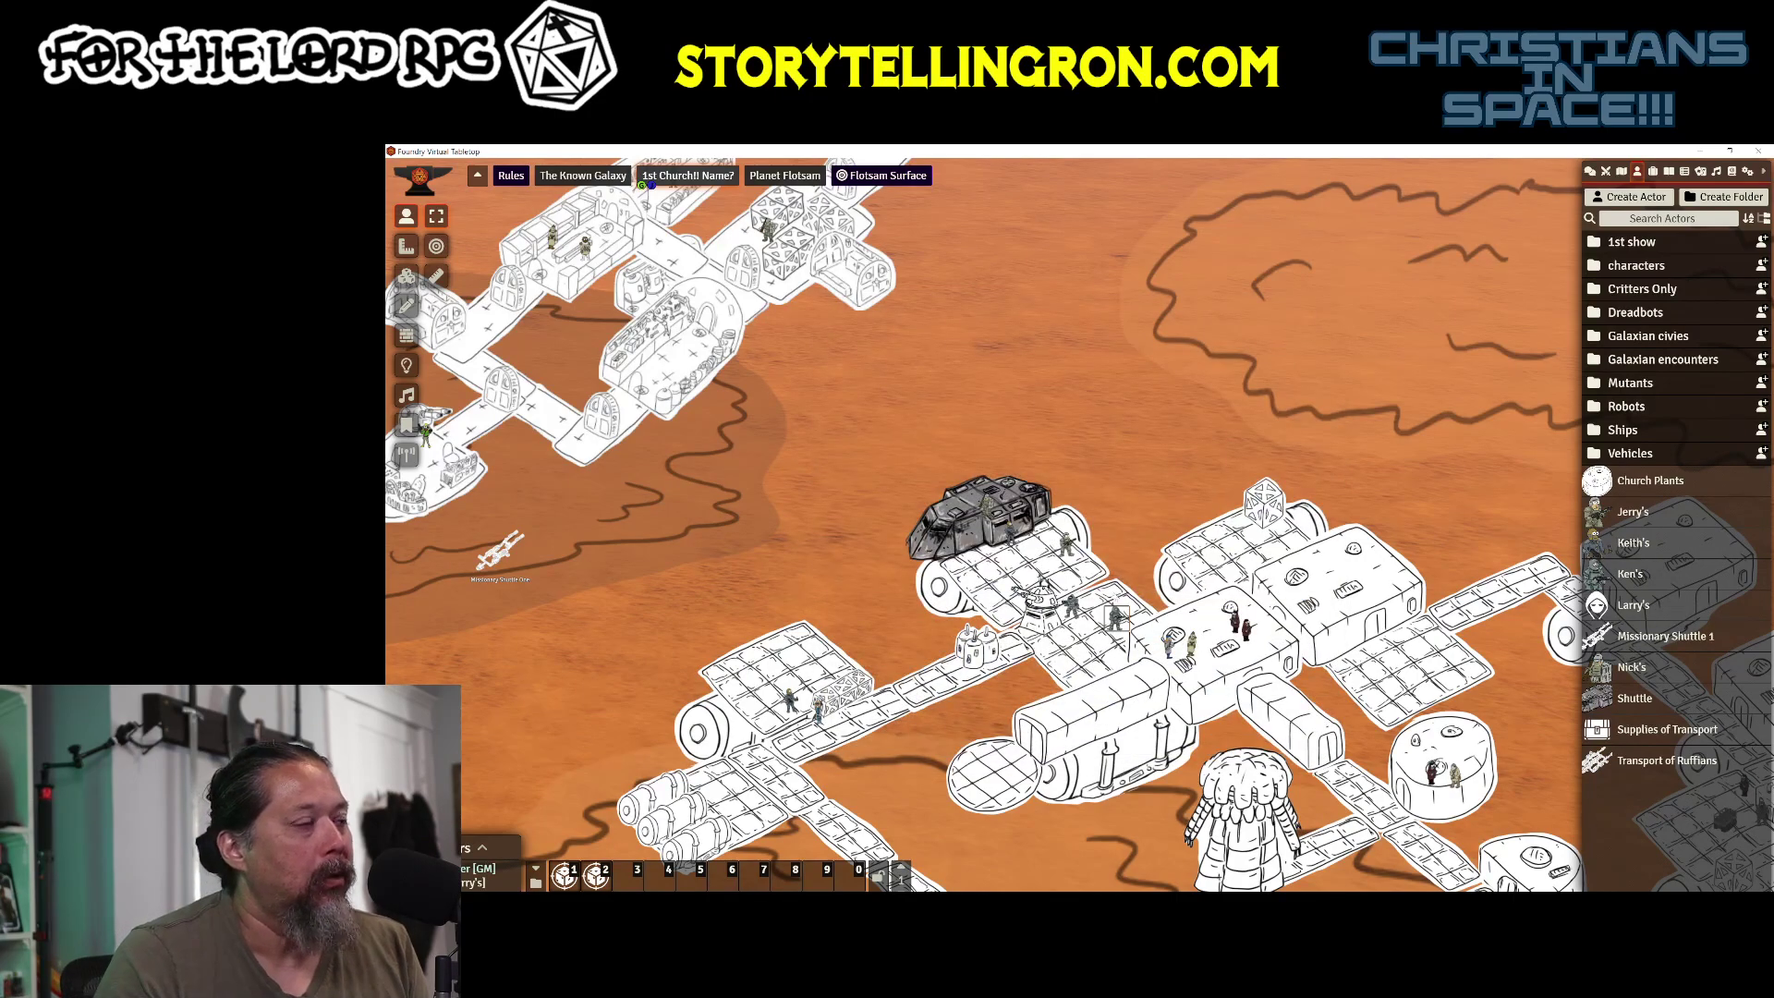
# Step: Check the resource bar values shown around the same character's token on the map
pyautogui.rightClick(1117, 617)
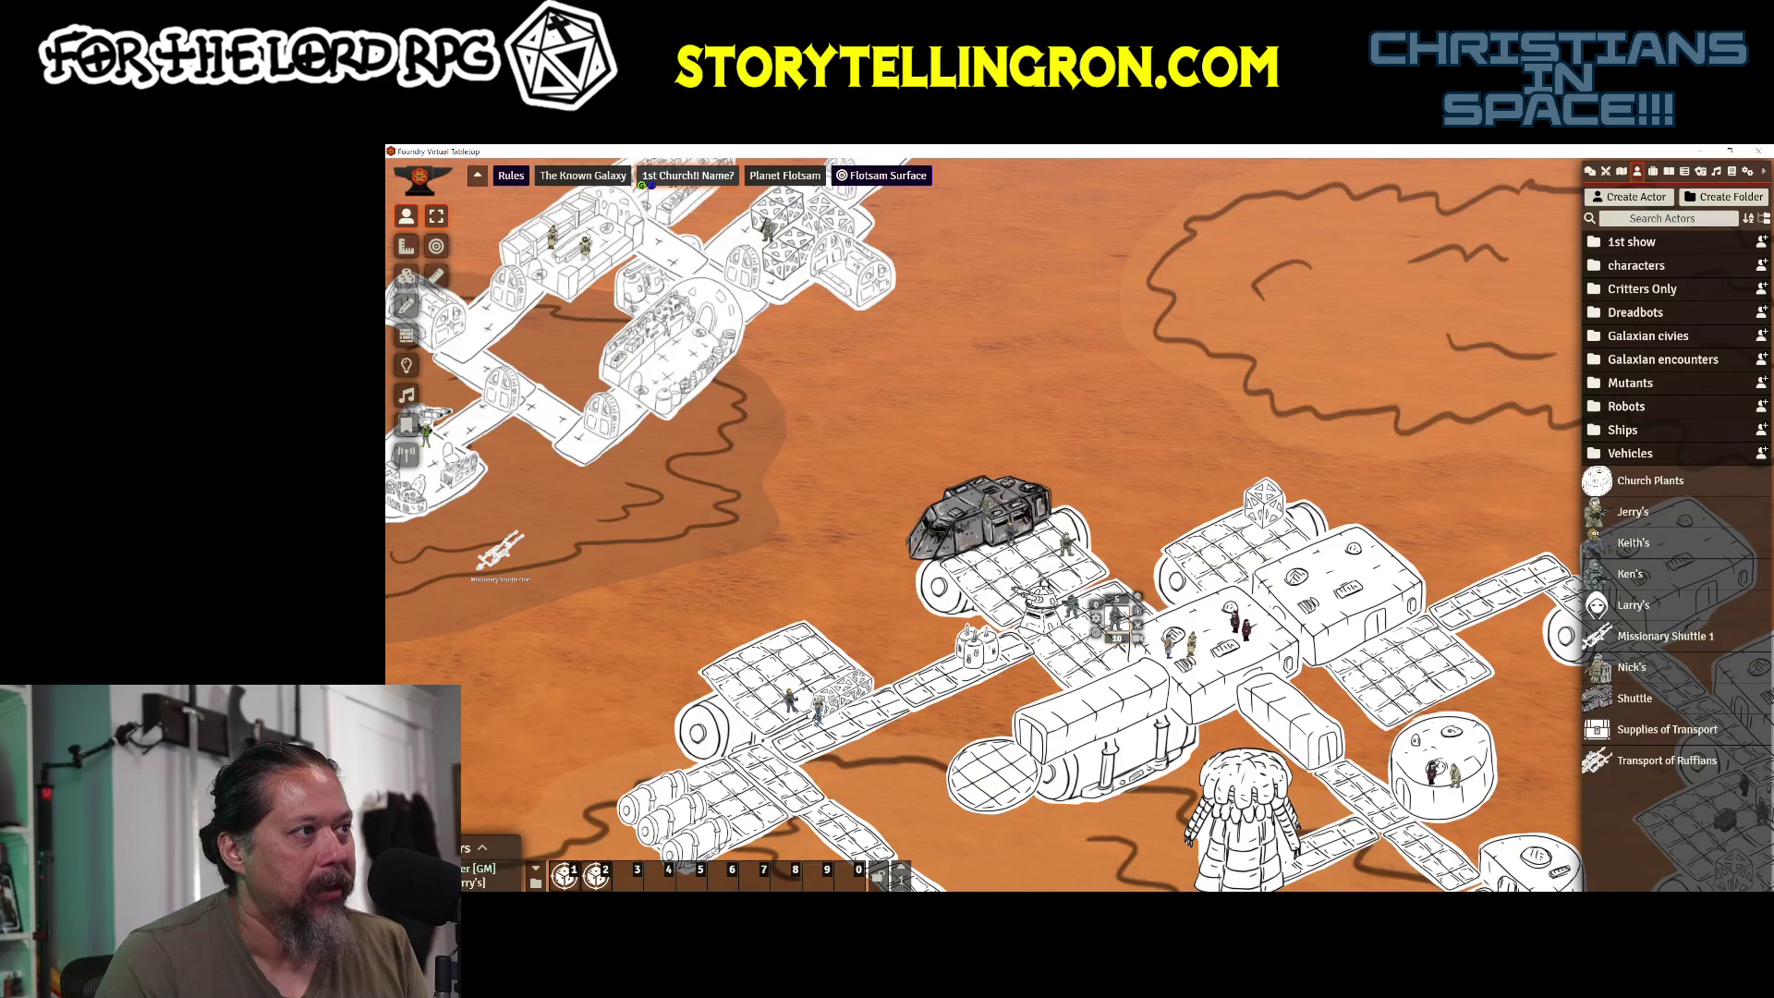
pyautogui.click(1116, 618)
pyautogui.rightClick(1116, 617)
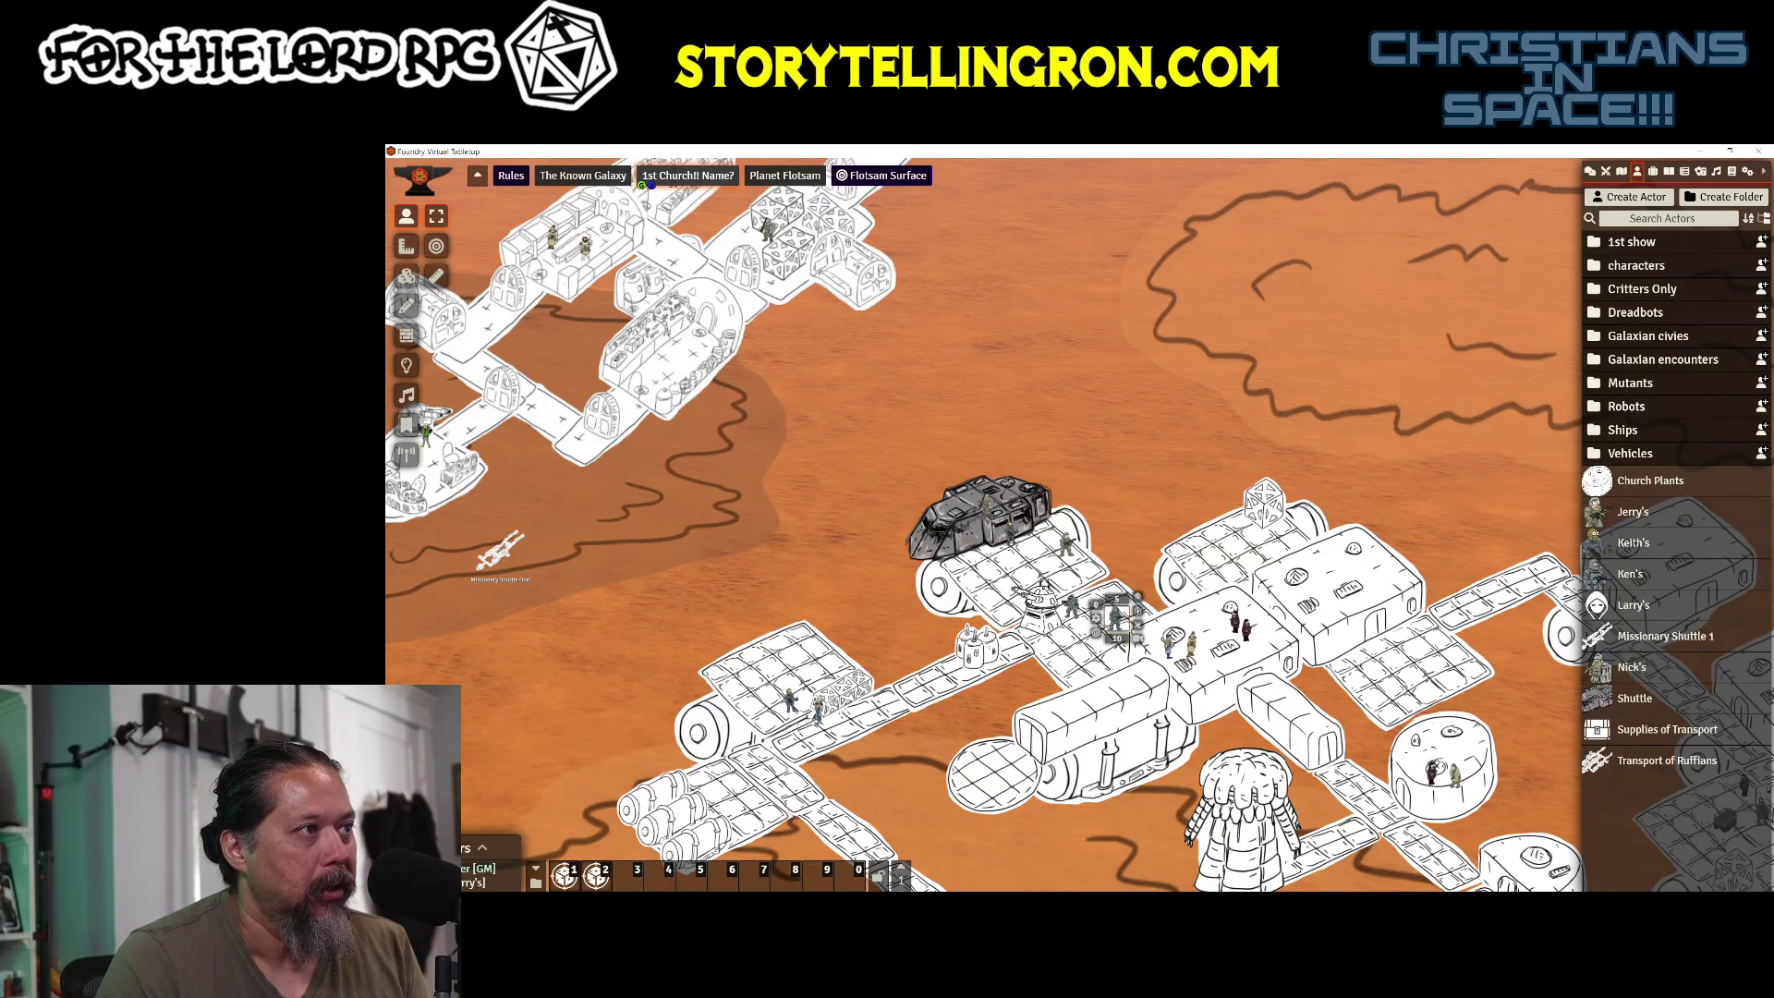
pyautogui.click(1116, 617)
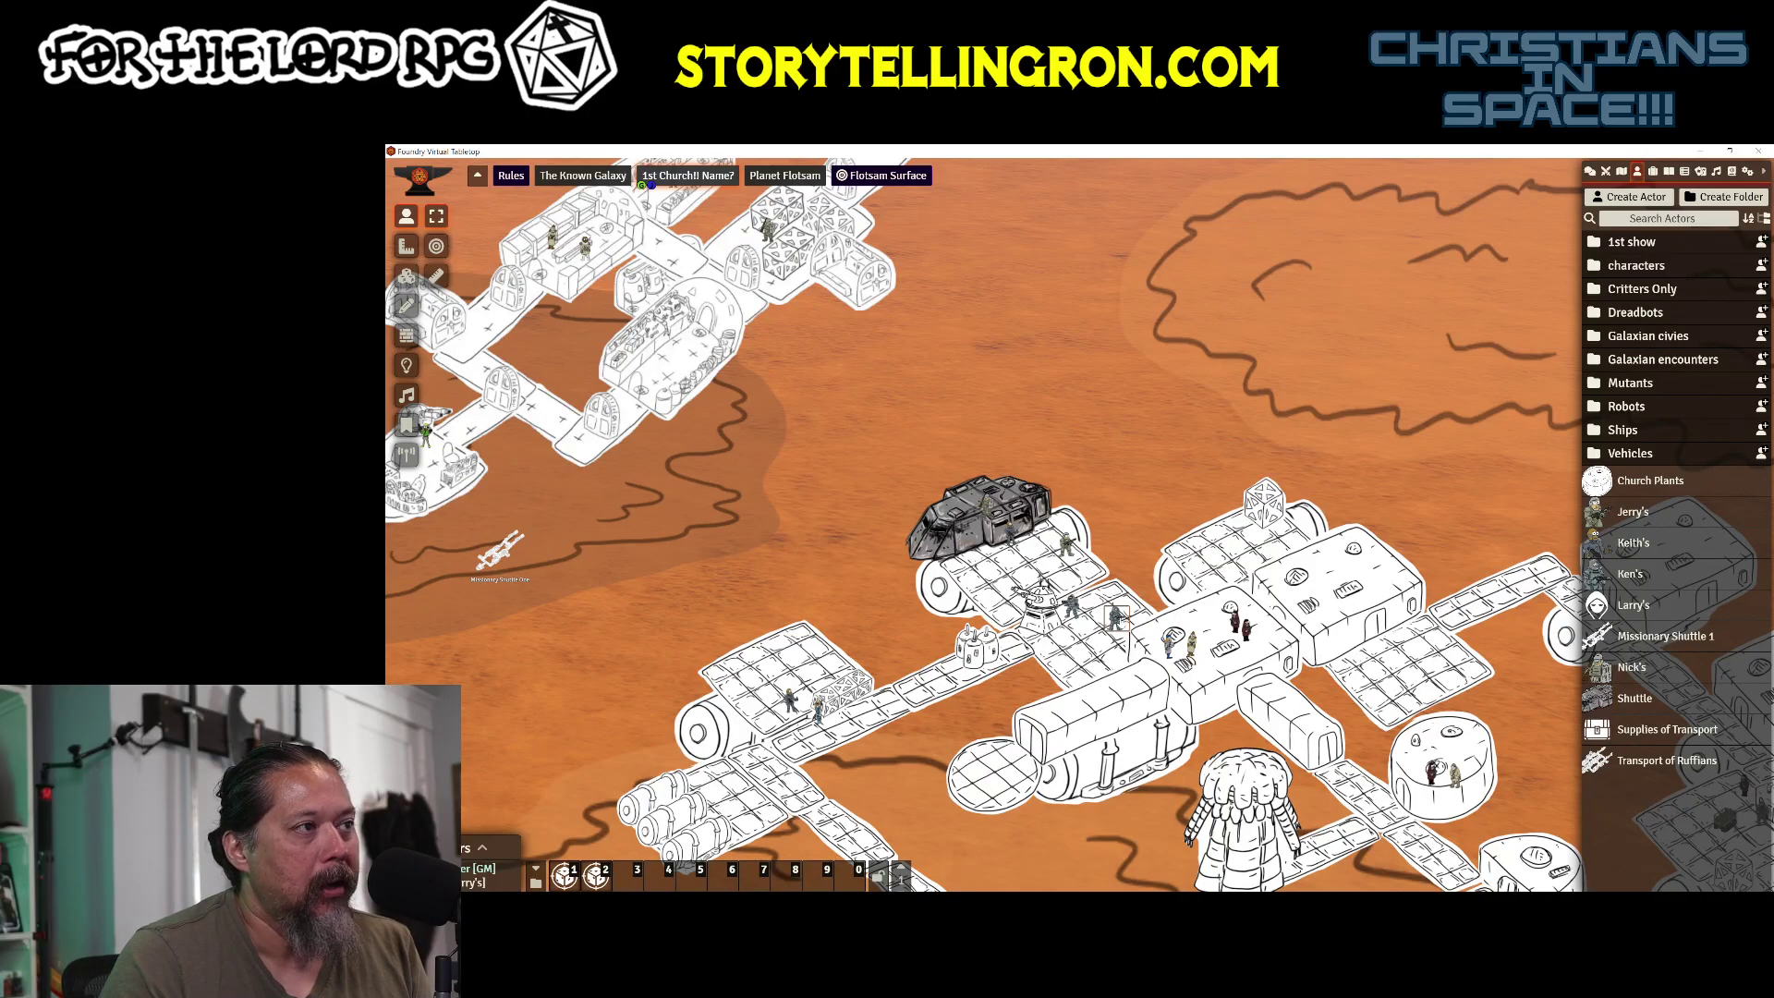
# Step: Reopen the token's PDF sheet, review the health and power entries in its actor data, and close it
pyautogui.doubleClick(1116, 617)
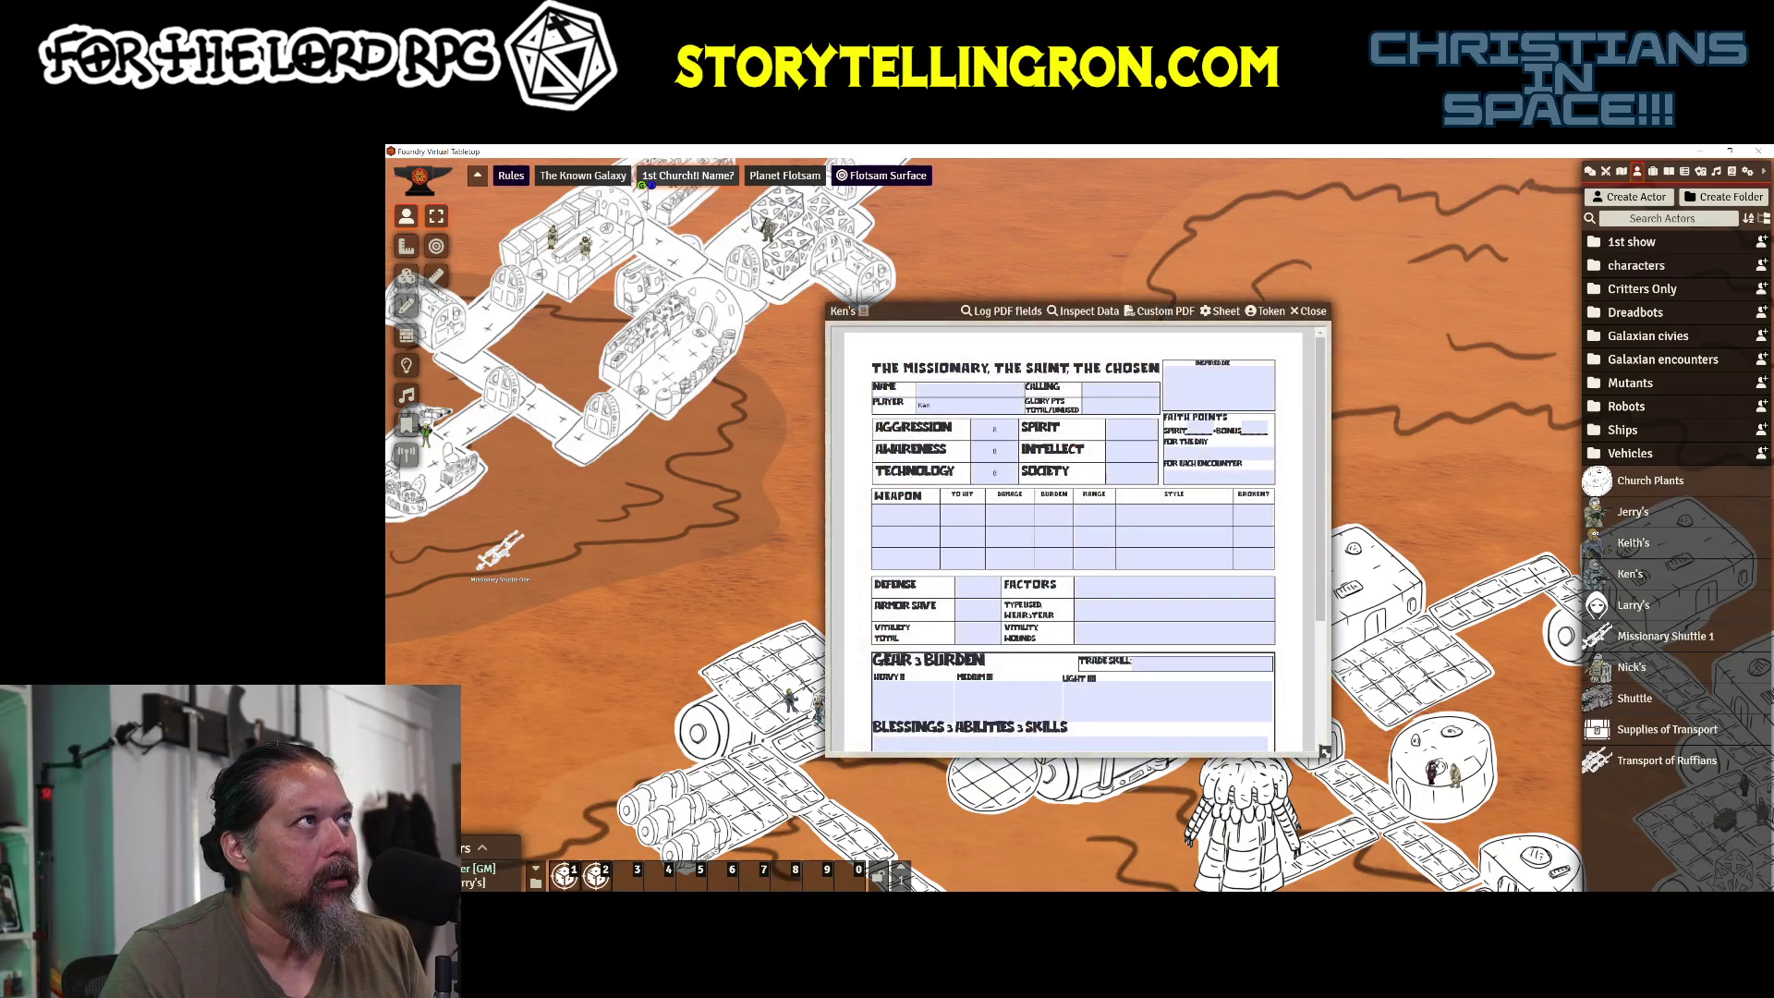
pyautogui.click(1083, 311)
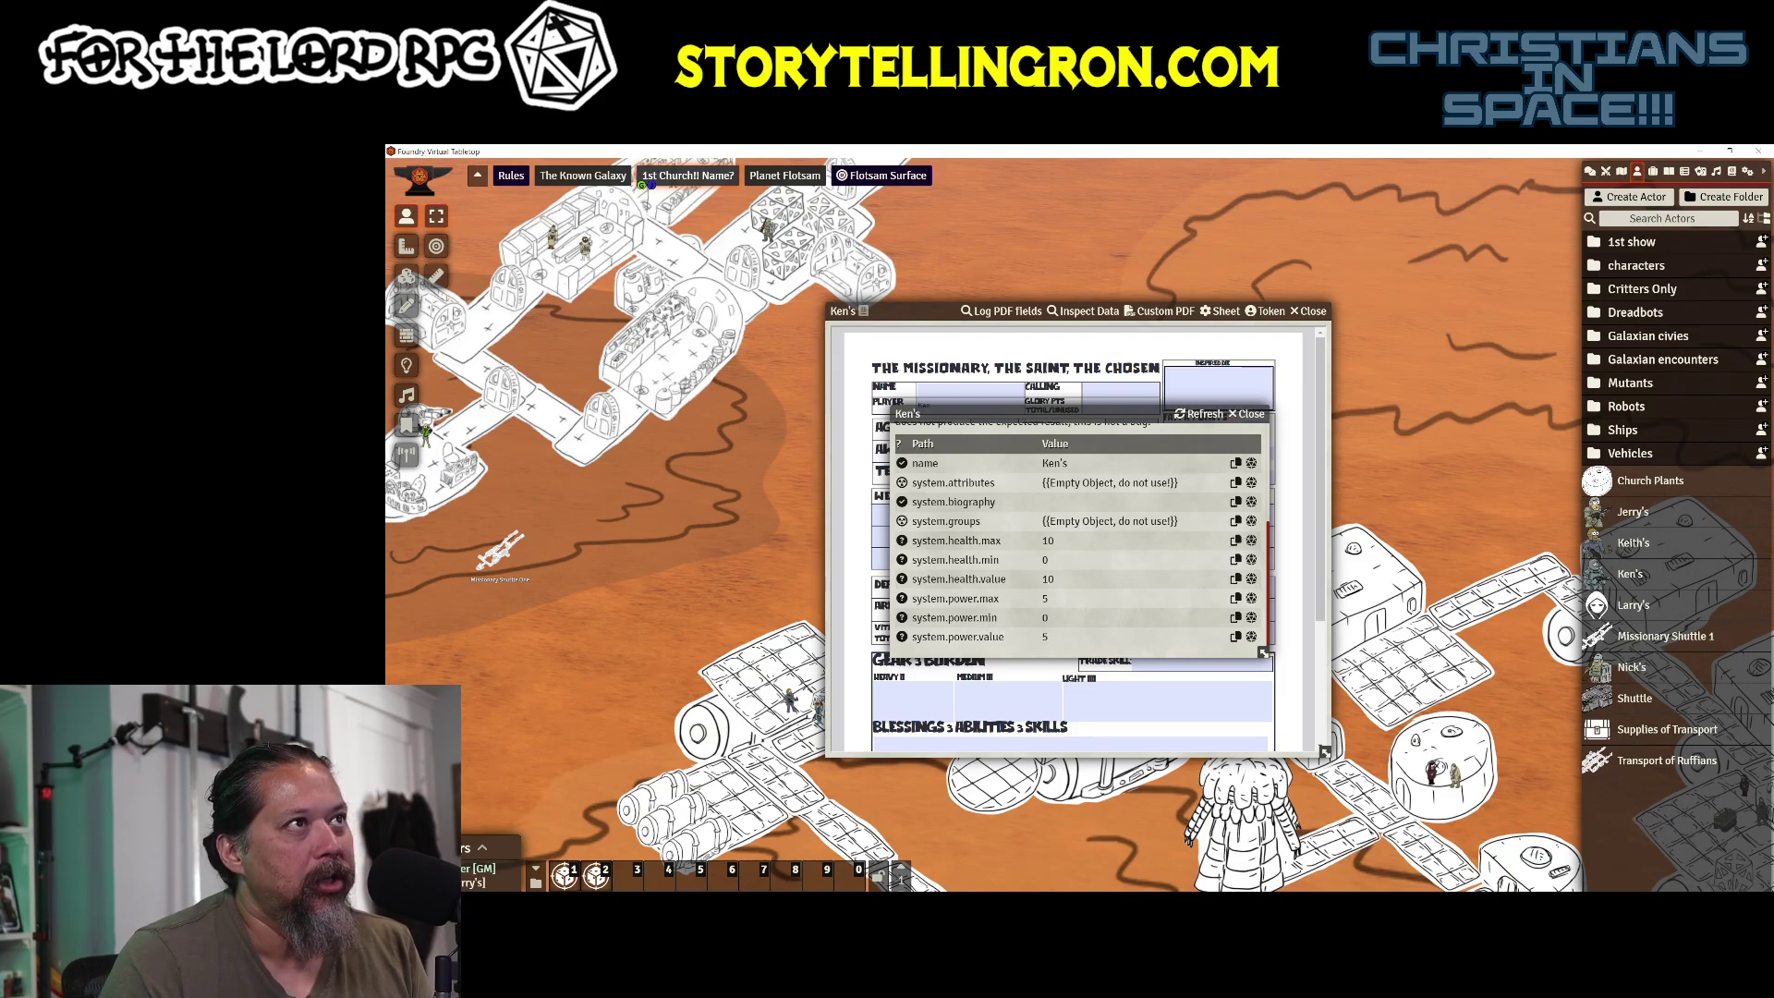
pyautogui.click(1247, 414)
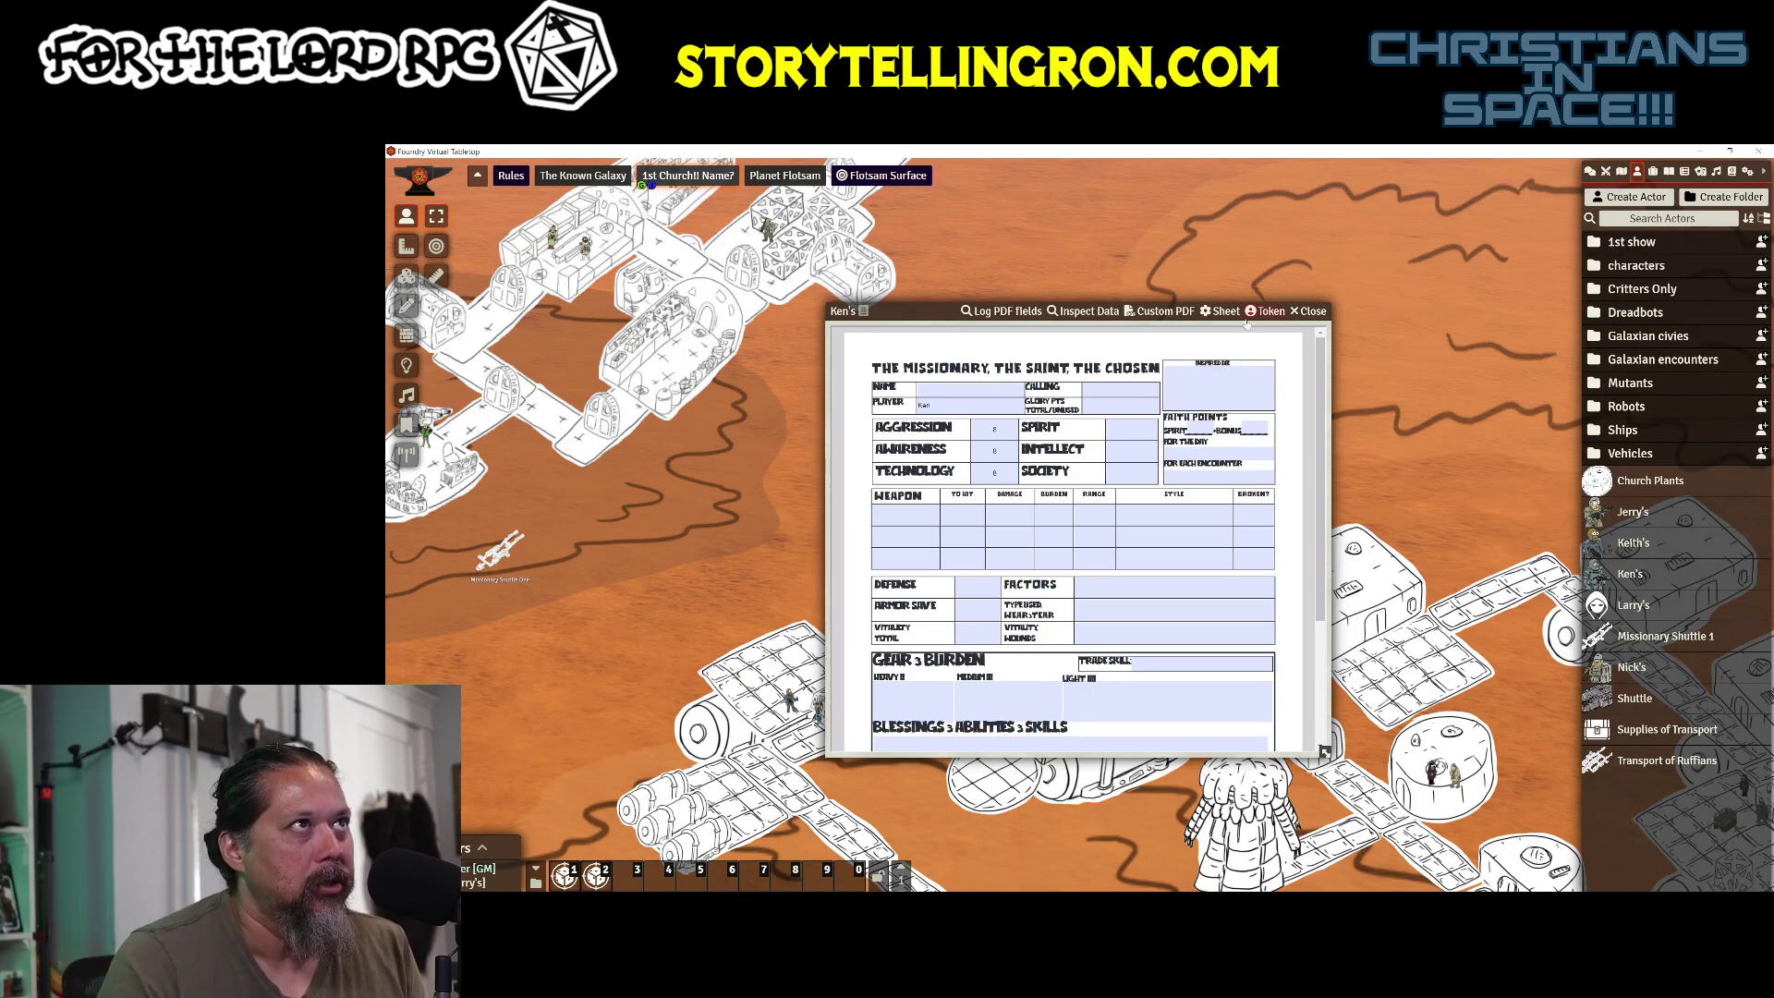
pyautogui.click(1310, 312)
# Step: Switch the same player character in the actor directory from the PDF sheet to the simple worldbuilding sheet
pyautogui.click(1633, 574)
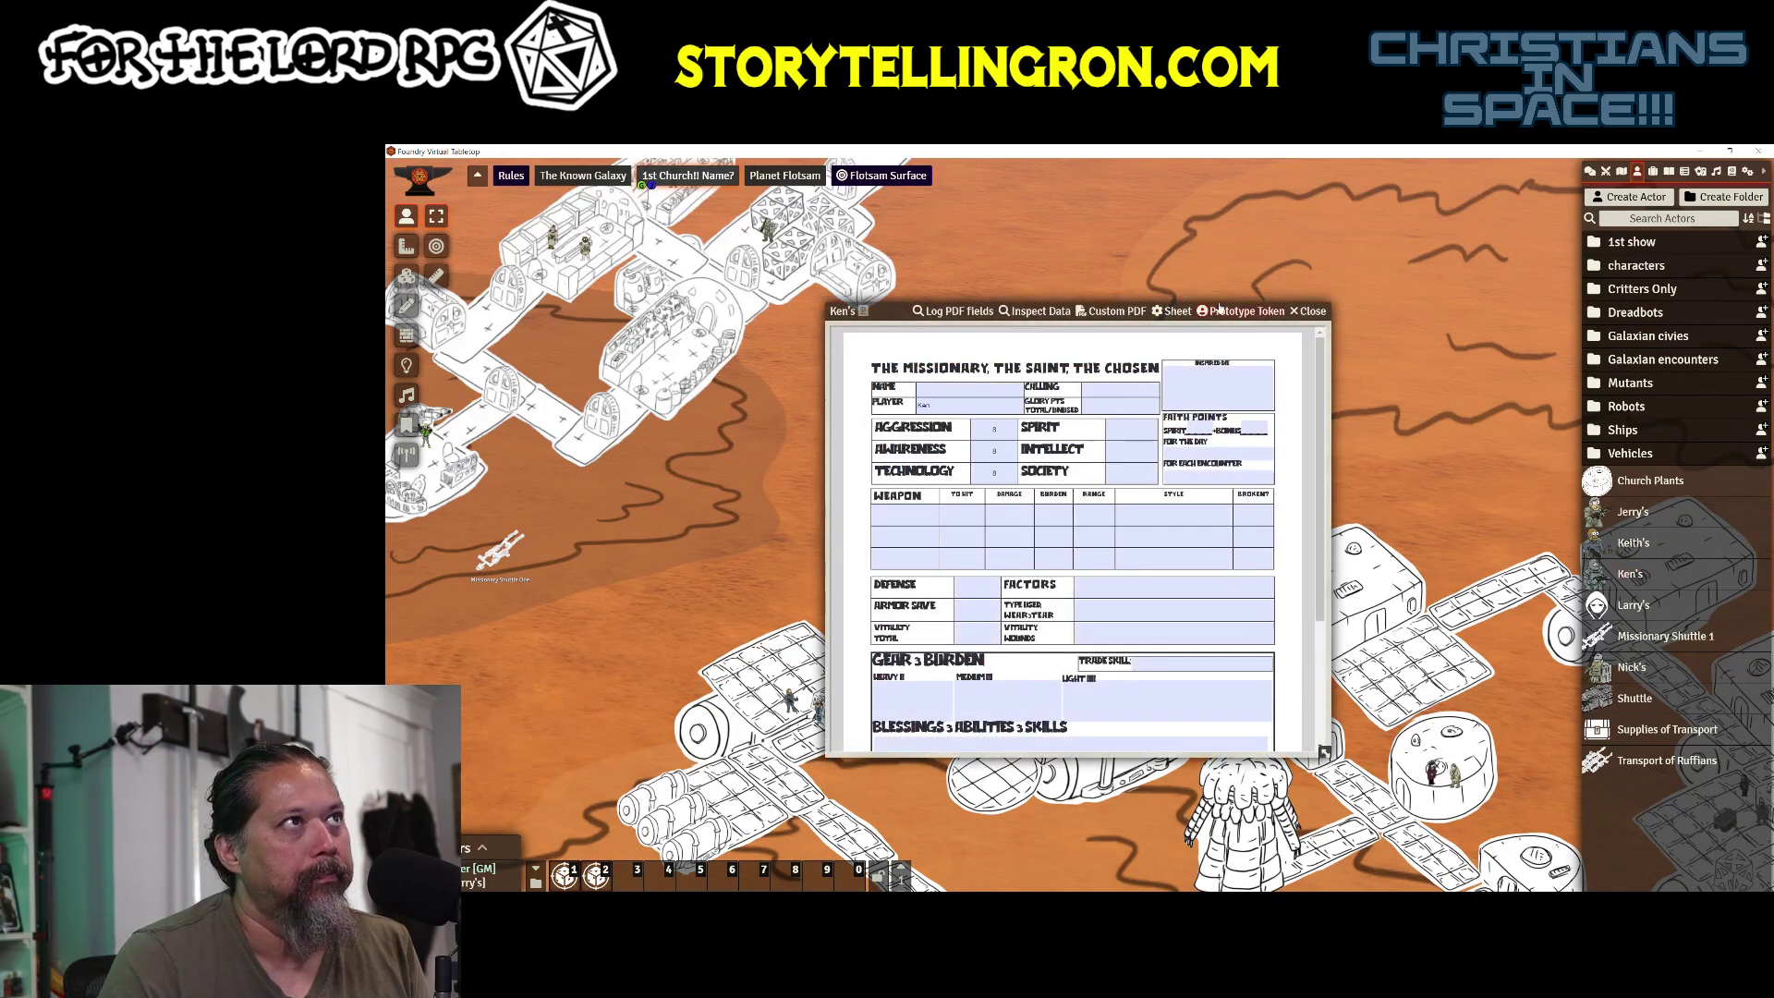
pyautogui.click(1188, 312)
pyautogui.click(1202, 361)
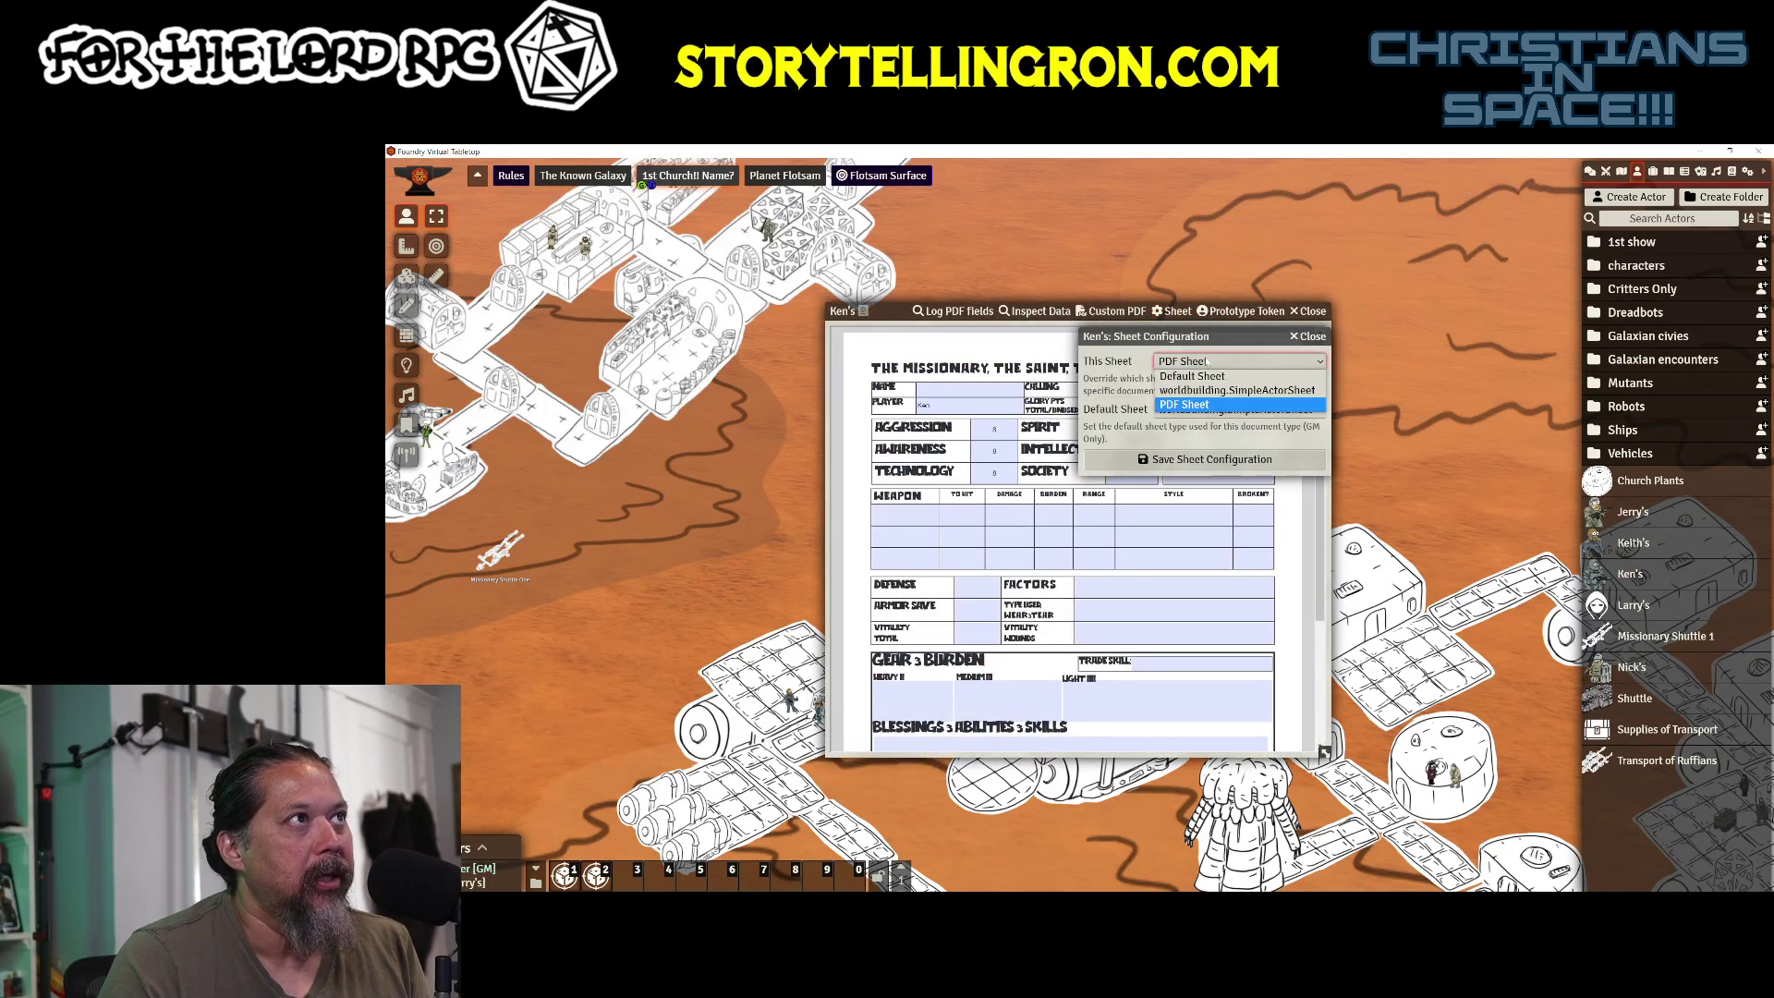
pyautogui.click(1213, 457)
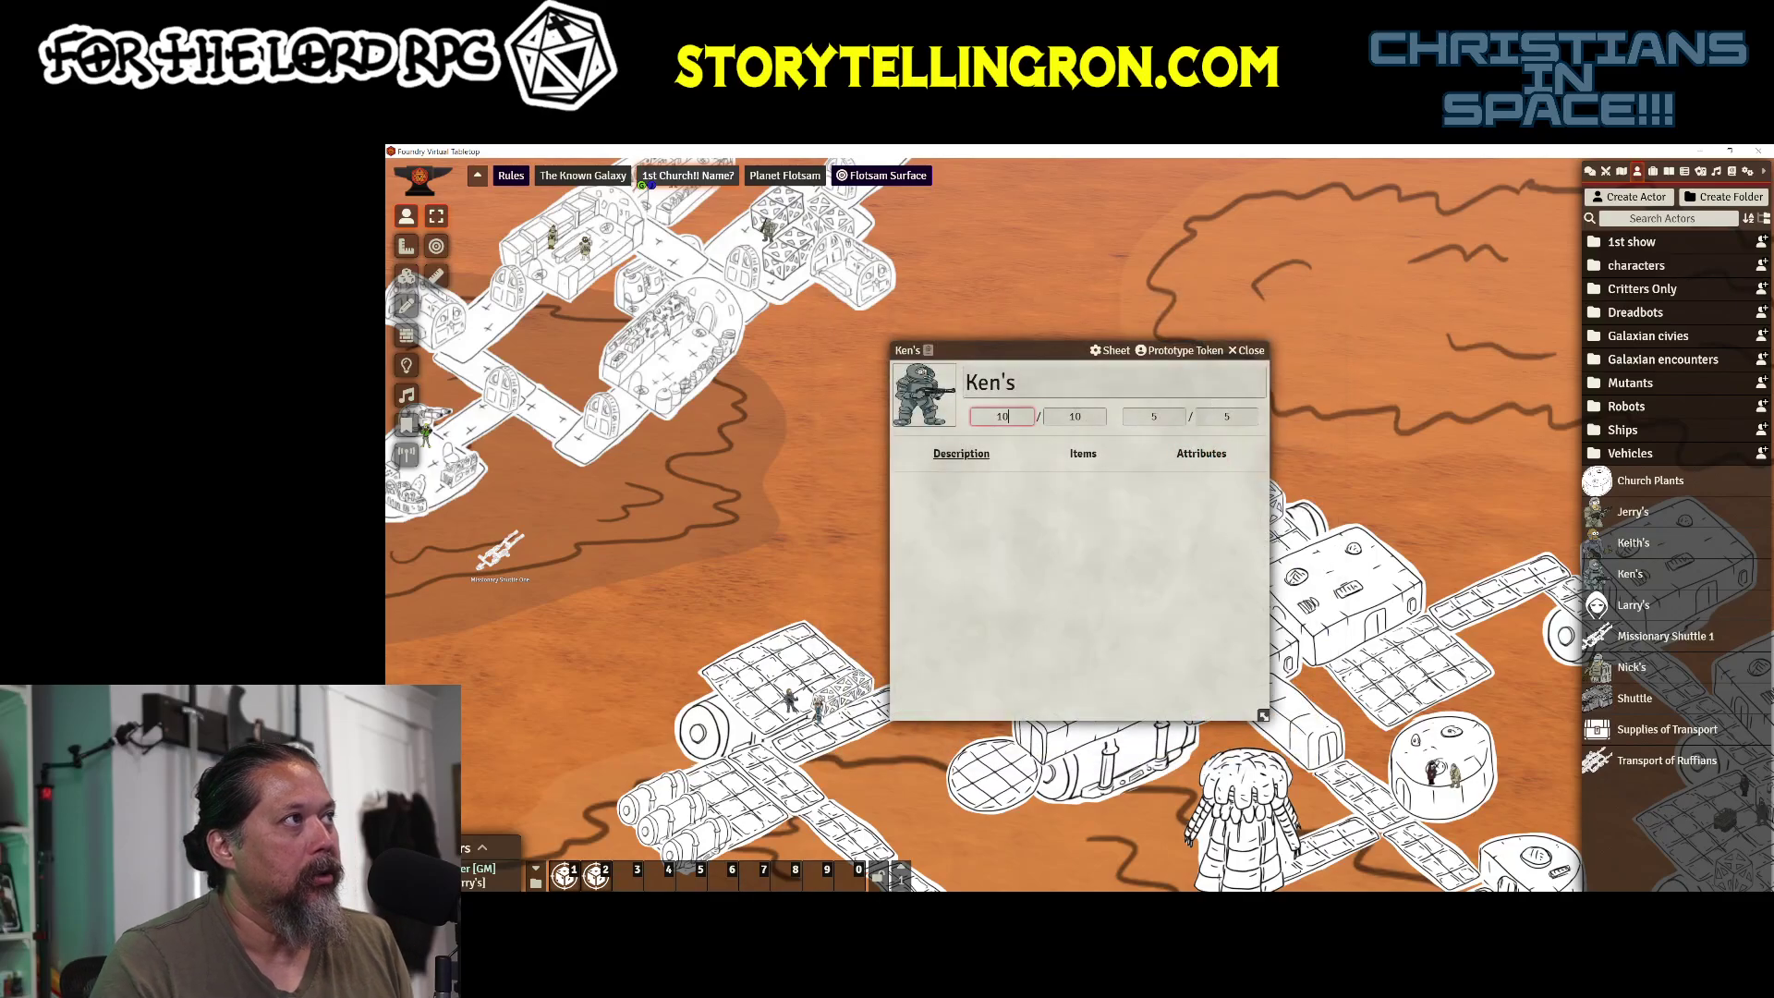
# Step: Set the character's current and maximum health to 12 and the current and maximum power to 16
pyautogui.click(1001, 417)
pyautogui.write('12')
pyautogui.press('Tab')
pyautogui.write('12')
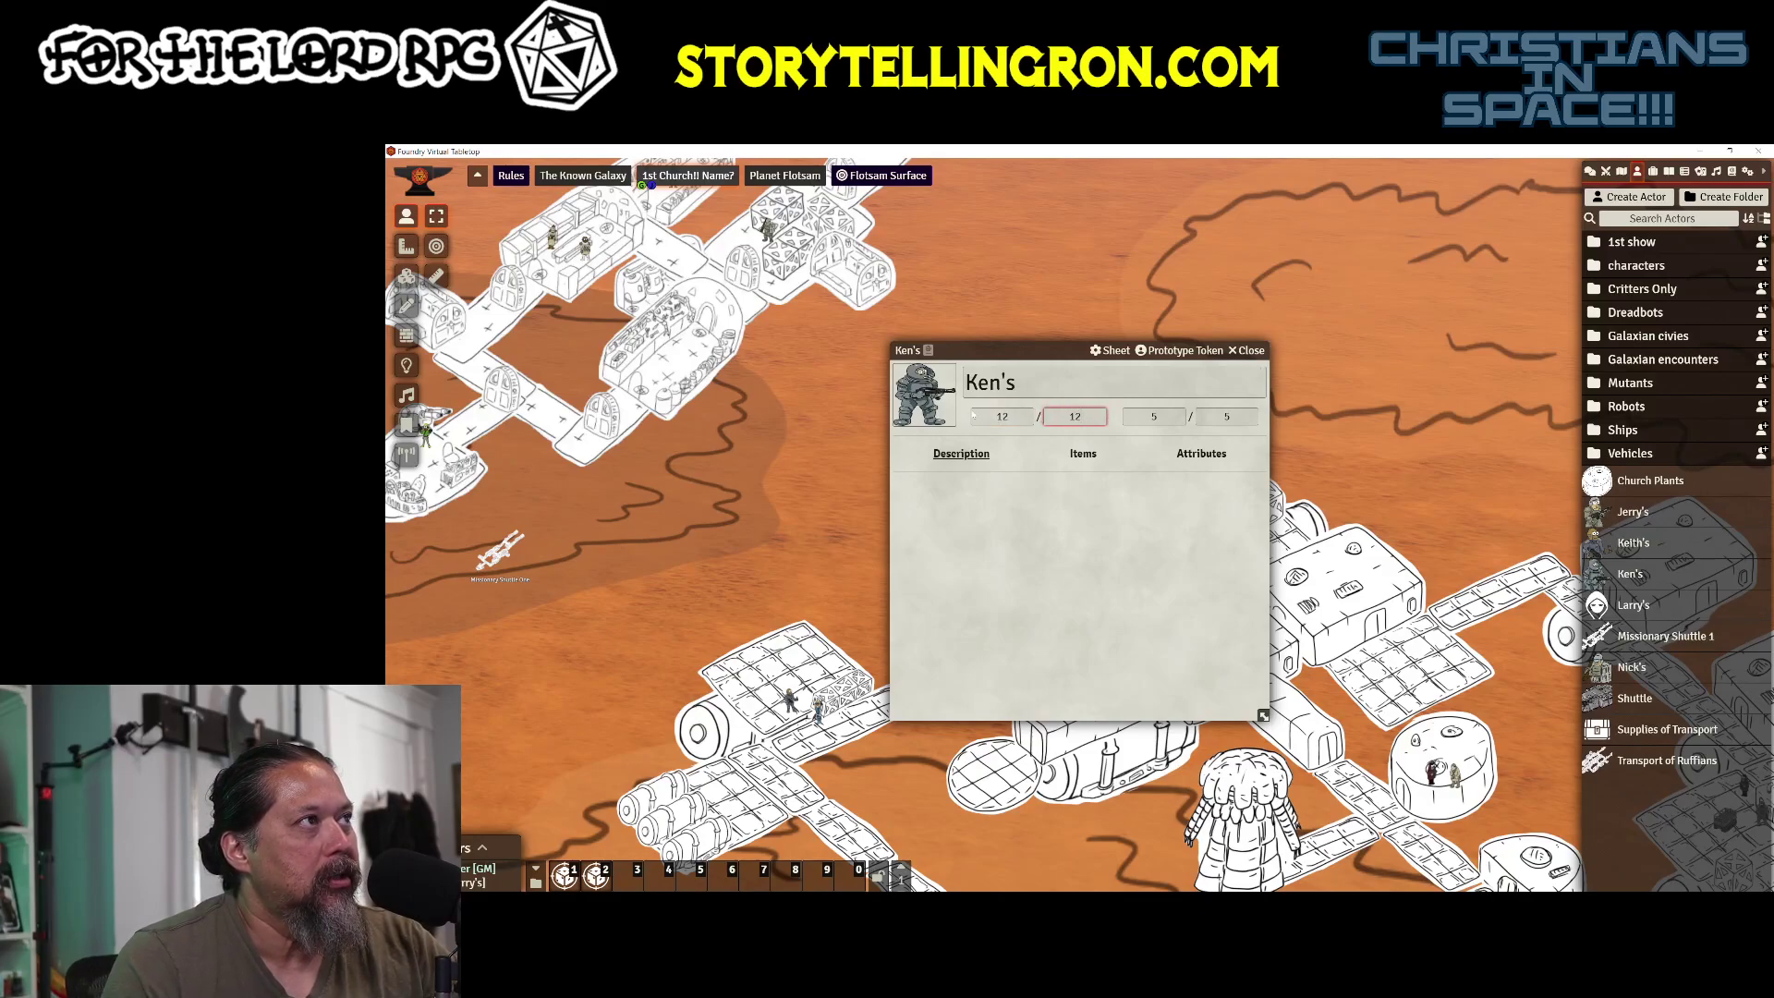
pyautogui.press('Tab')
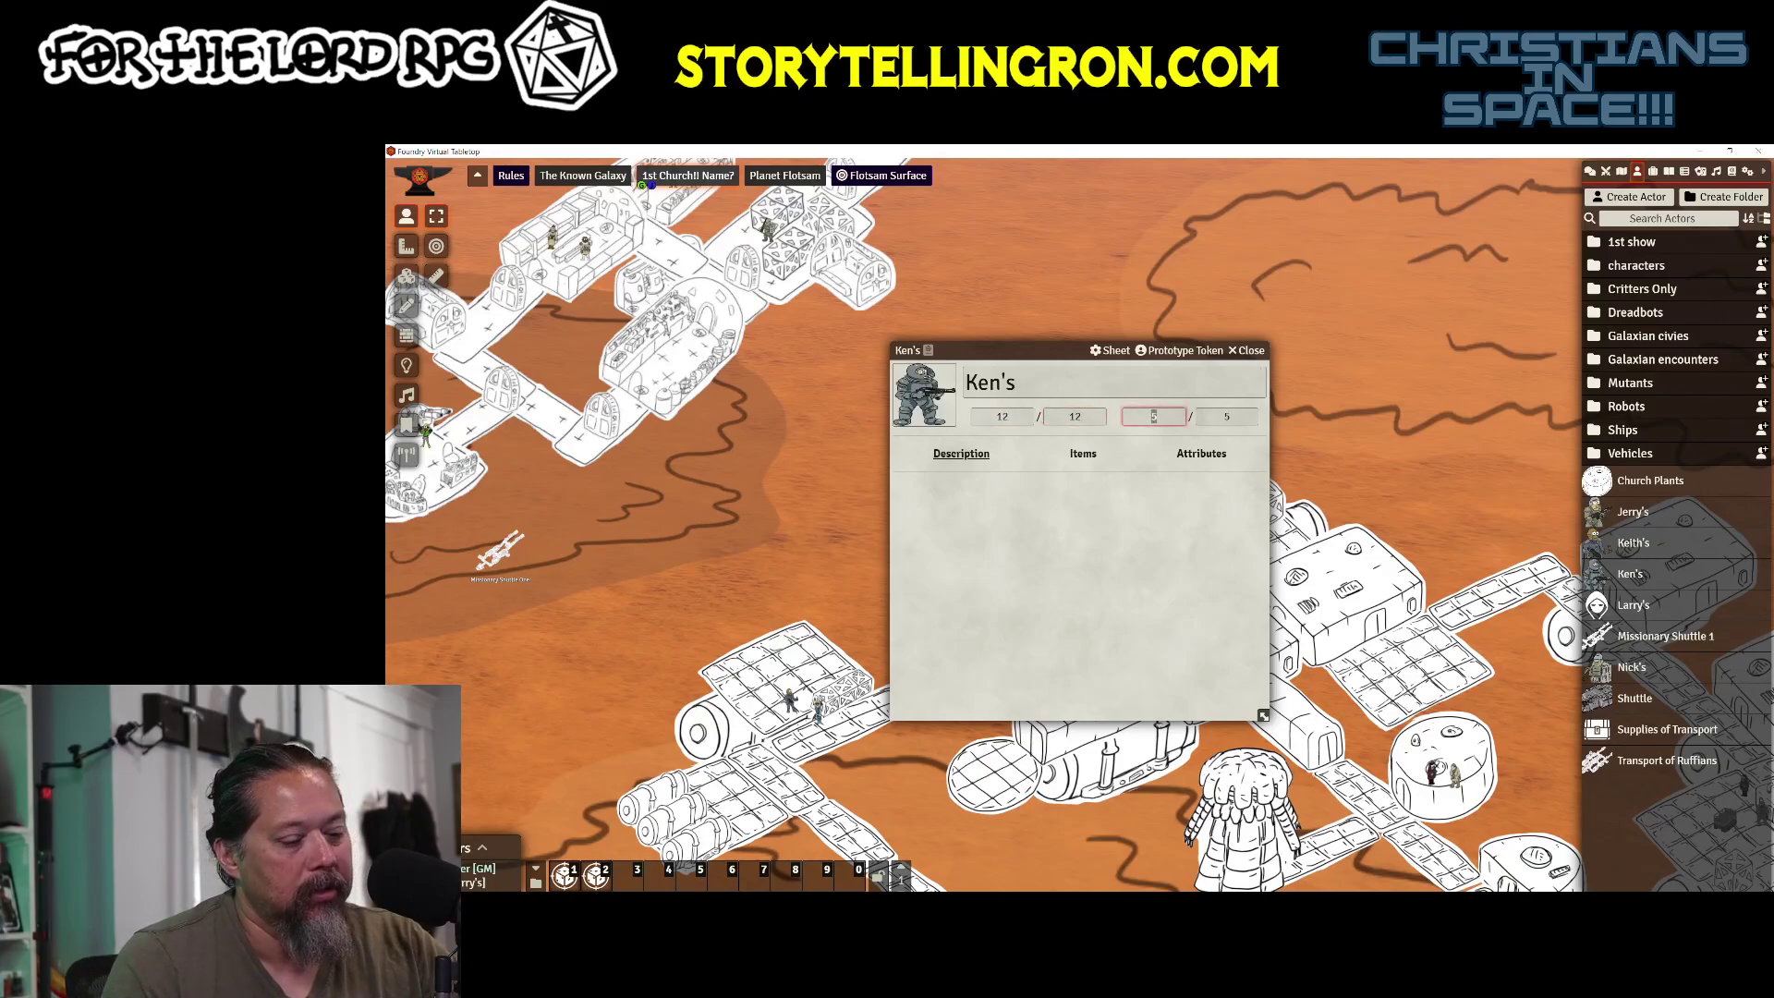
pyautogui.write('16')
pyautogui.press('Tab')
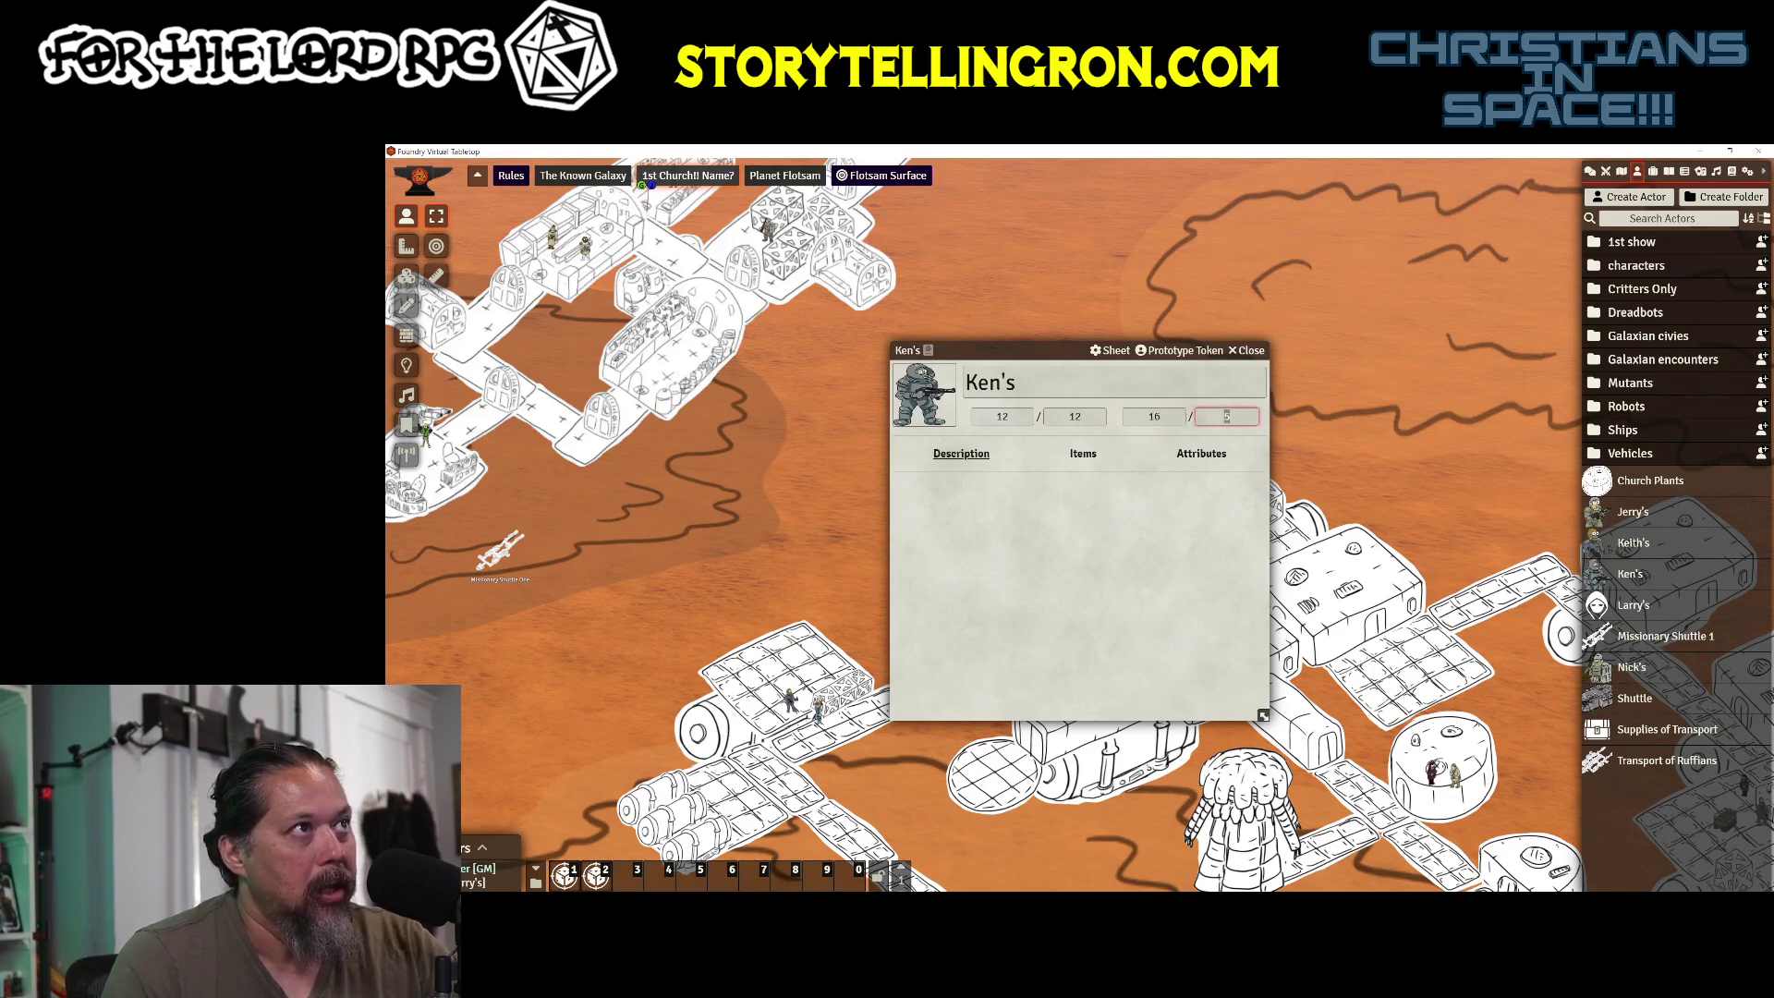
pyautogui.write('16')
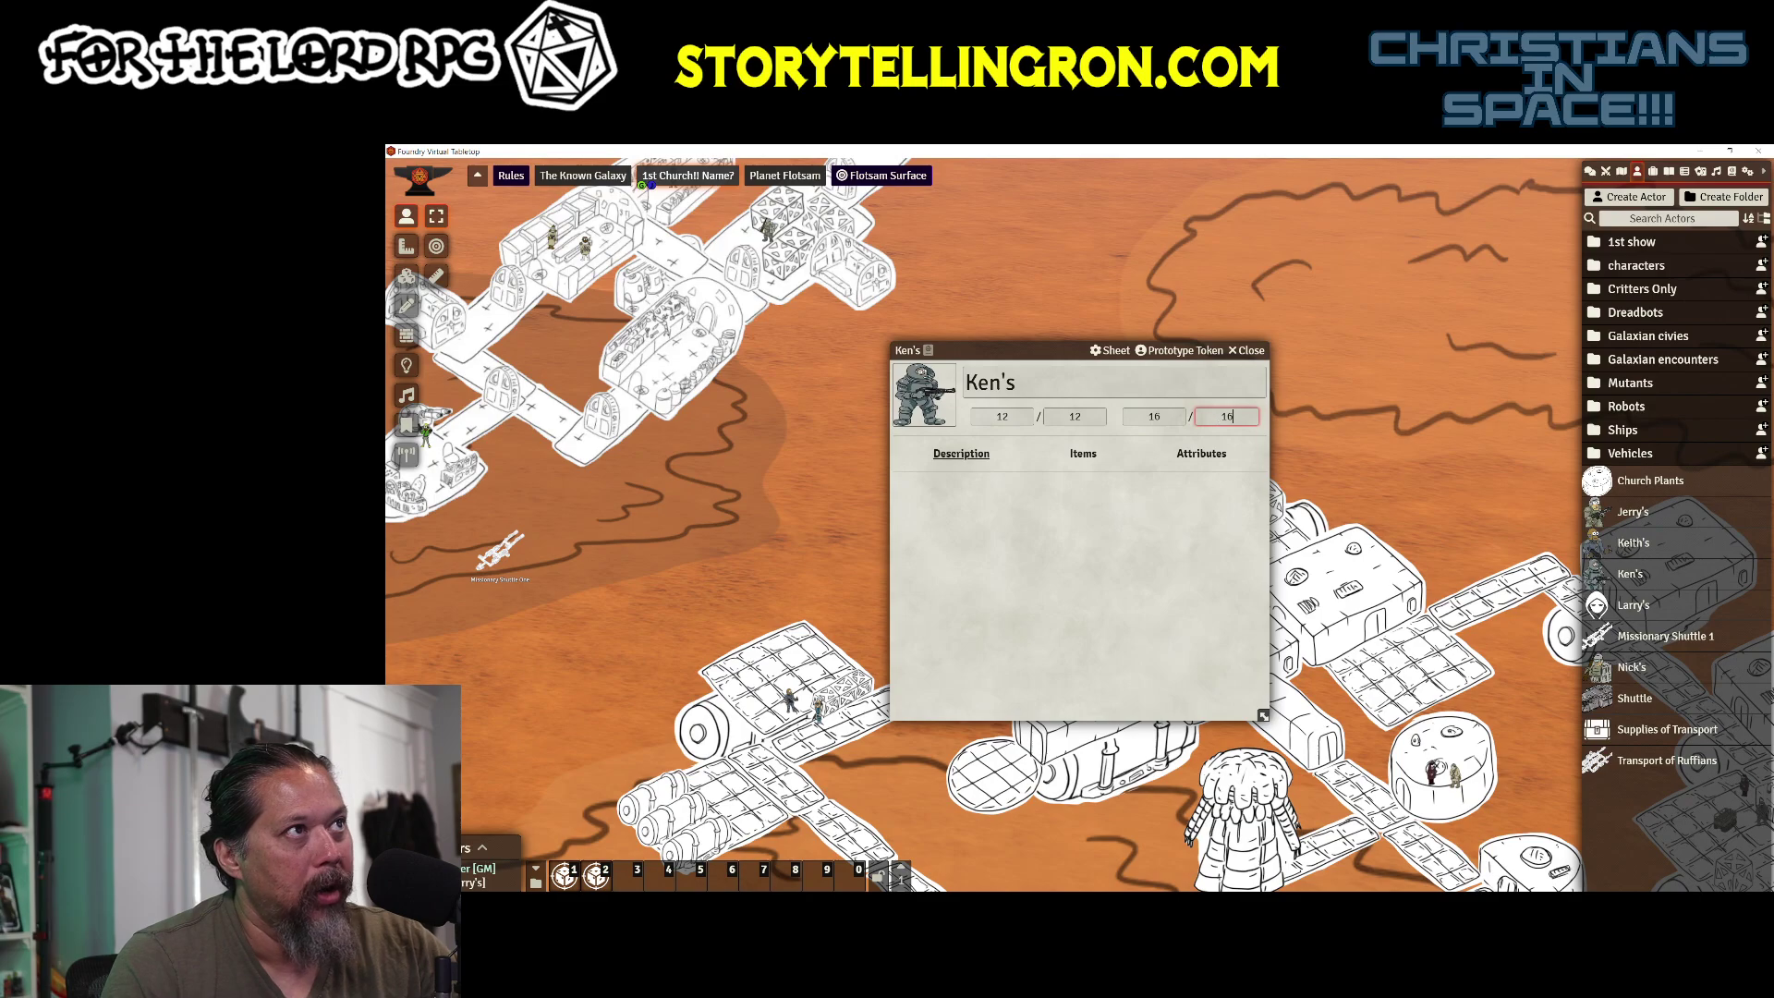
pyautogui.press('Tab')
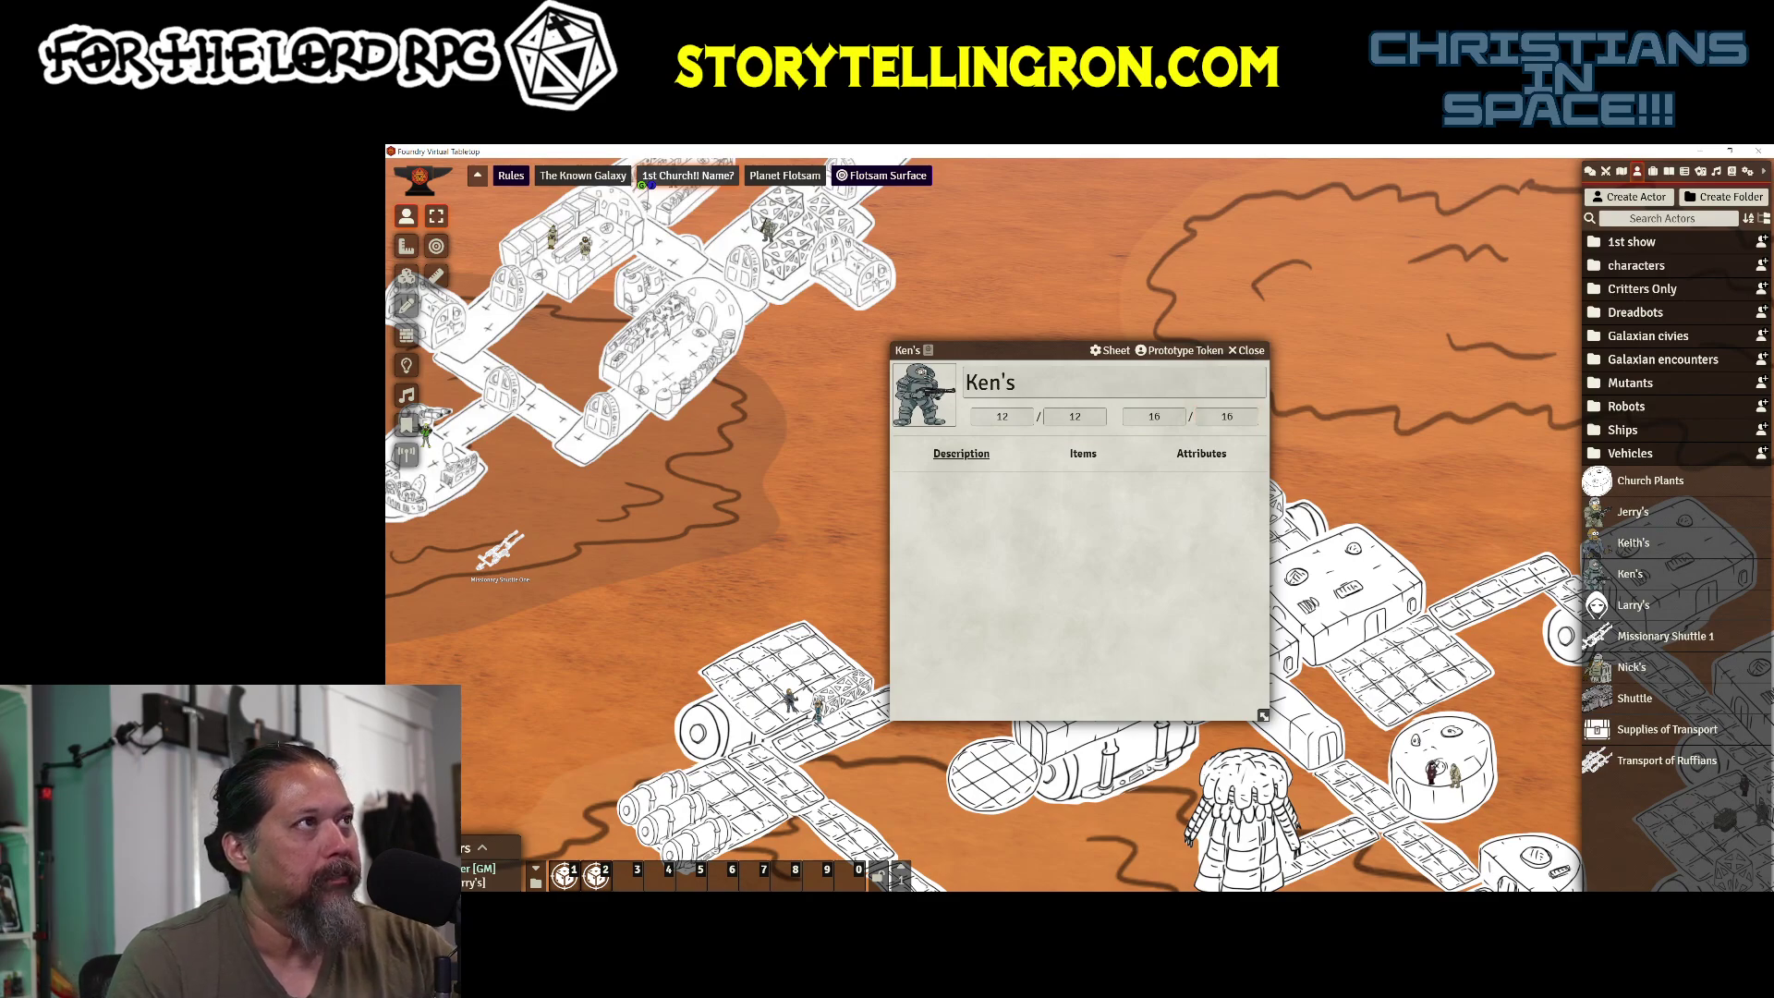
# Step: Review the health and power values on the simple sheet, and close it
pyautogui.doubleClick(1074, 416)
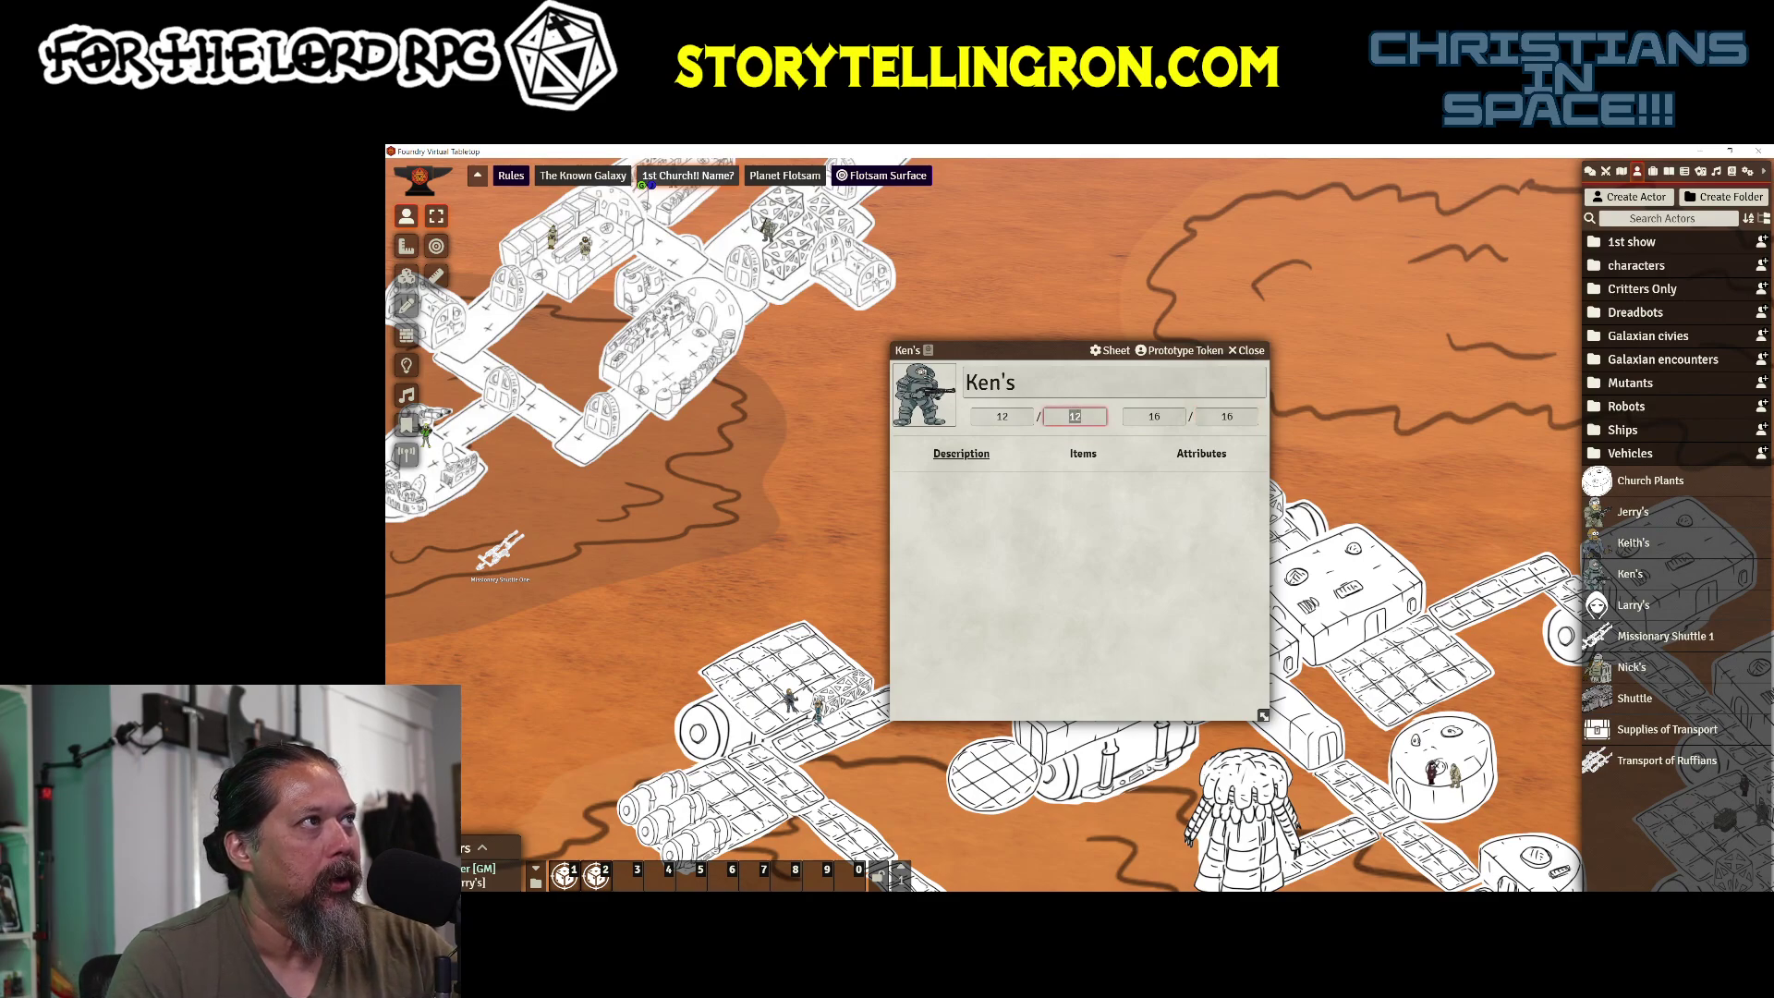
pyautogui.doubleClick(1226, 416)
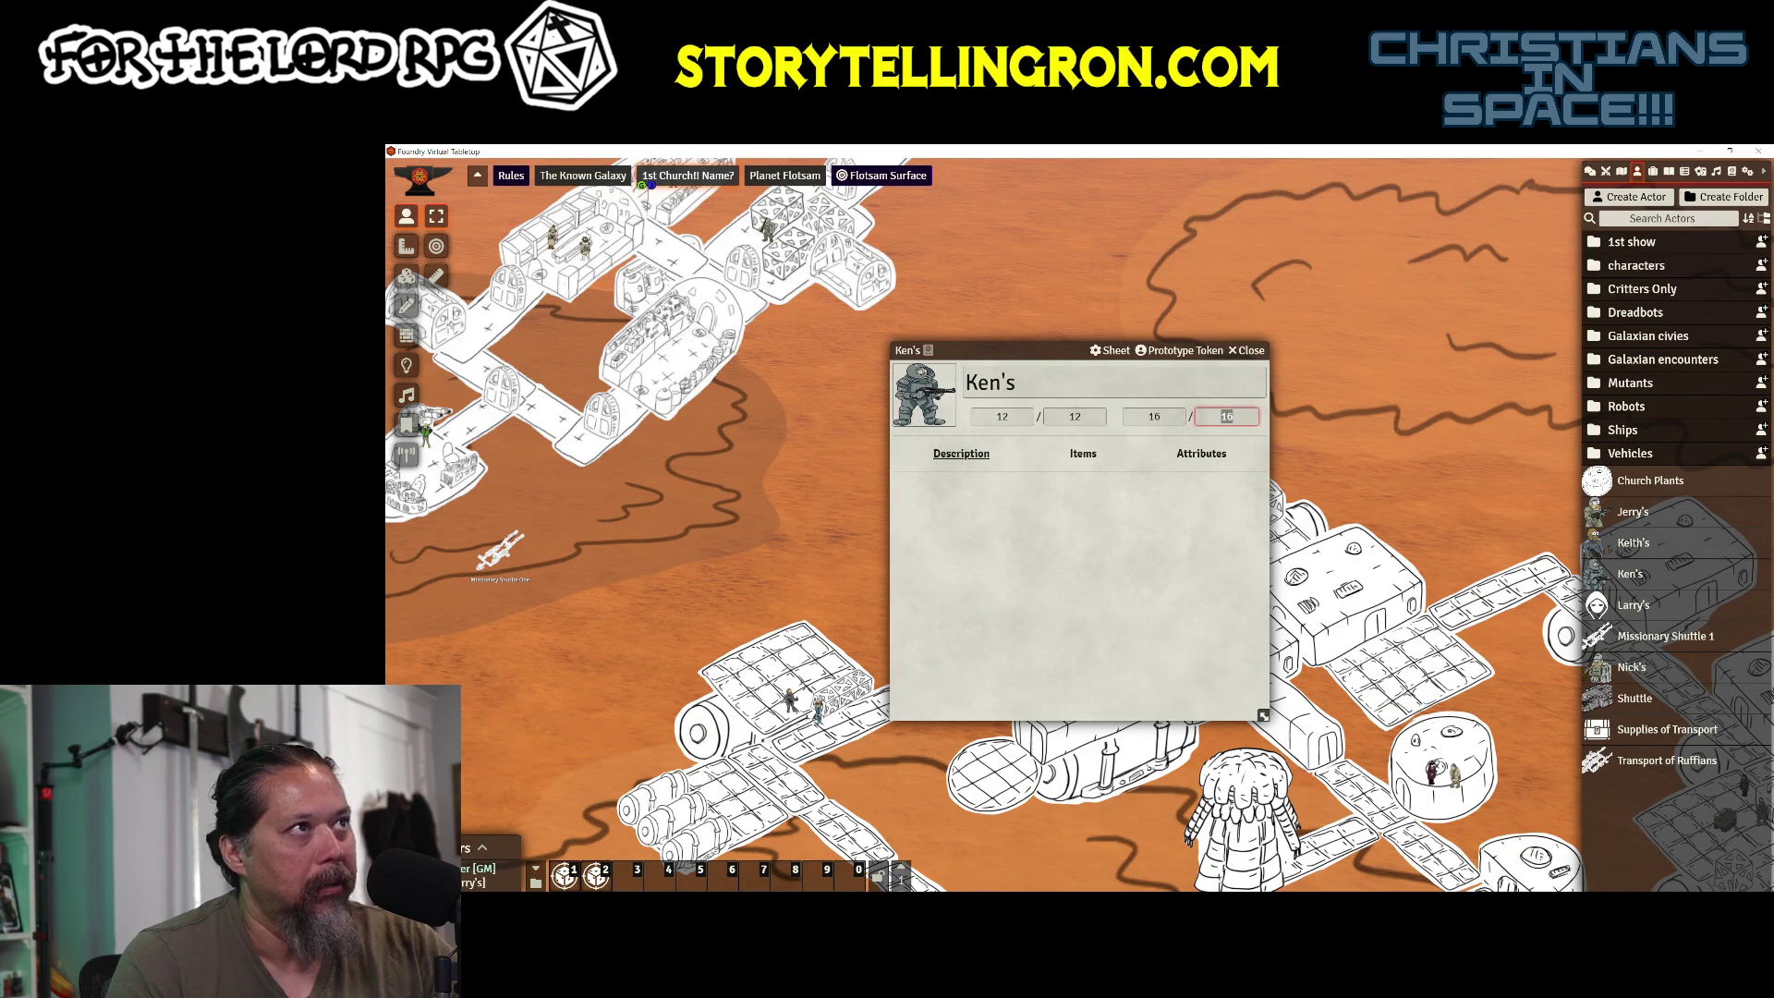
pyautogui.doubleClick(1074, 416)
pyautogui.doubleClick(1002, 416)
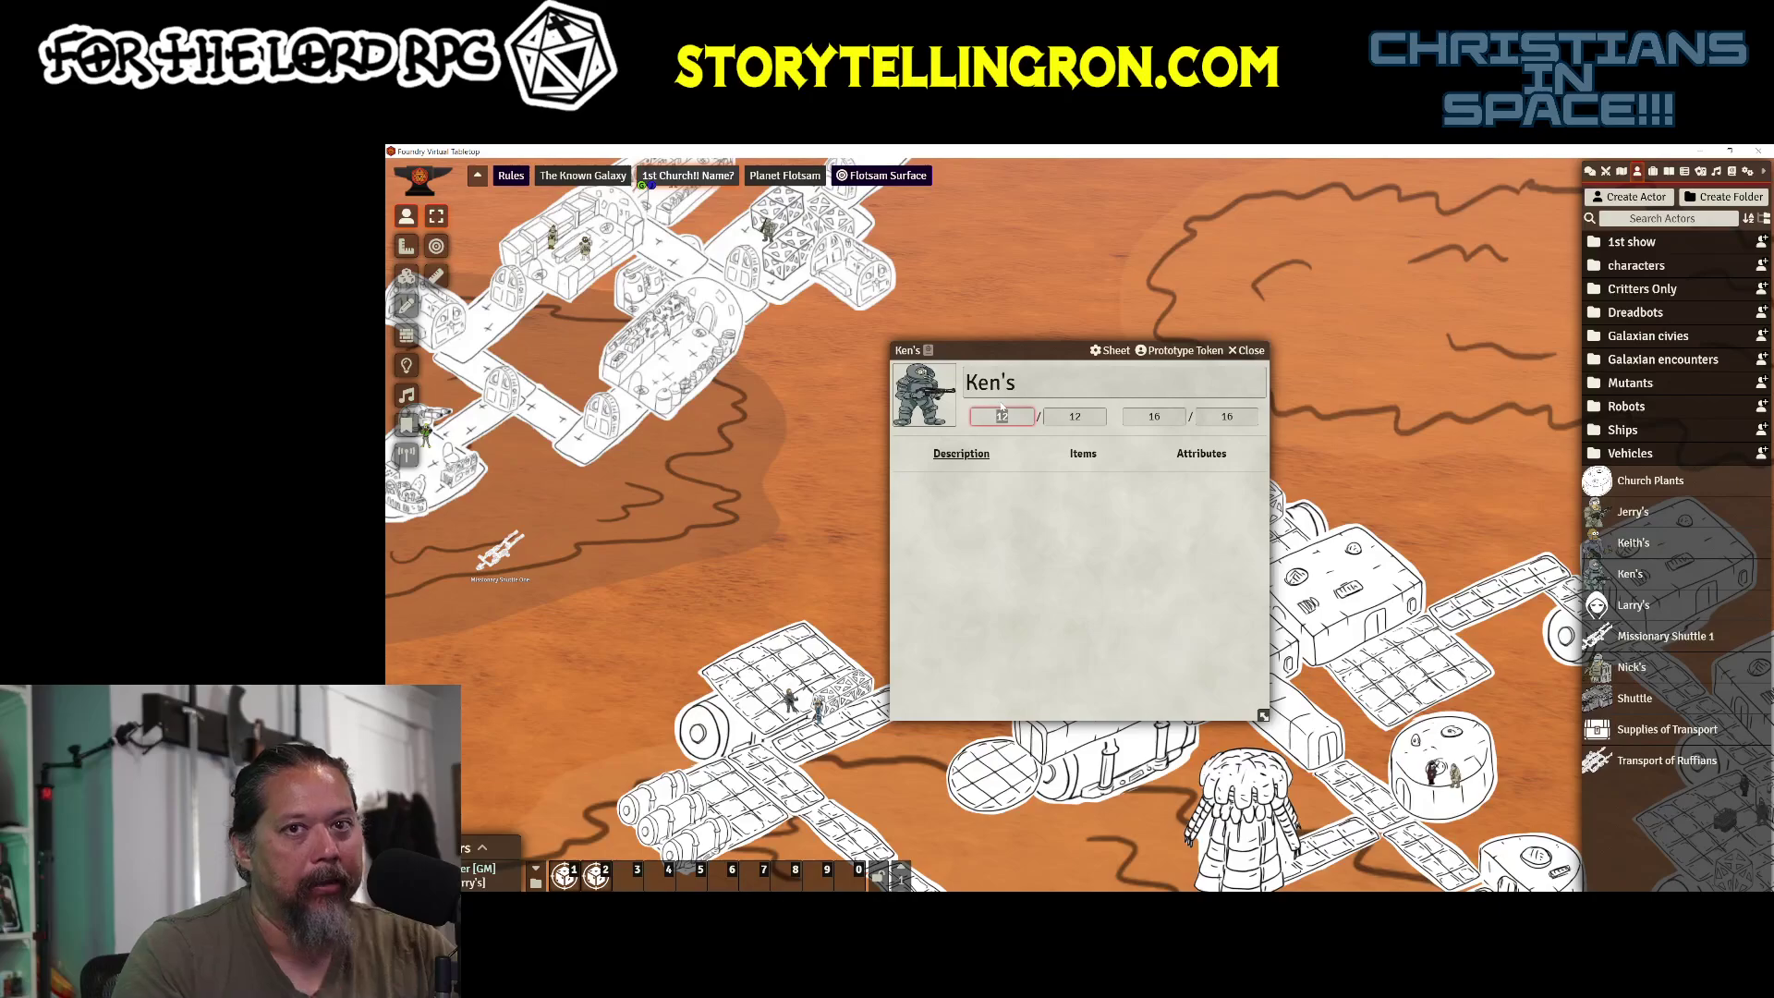
pyautogui.click(1255, 352)
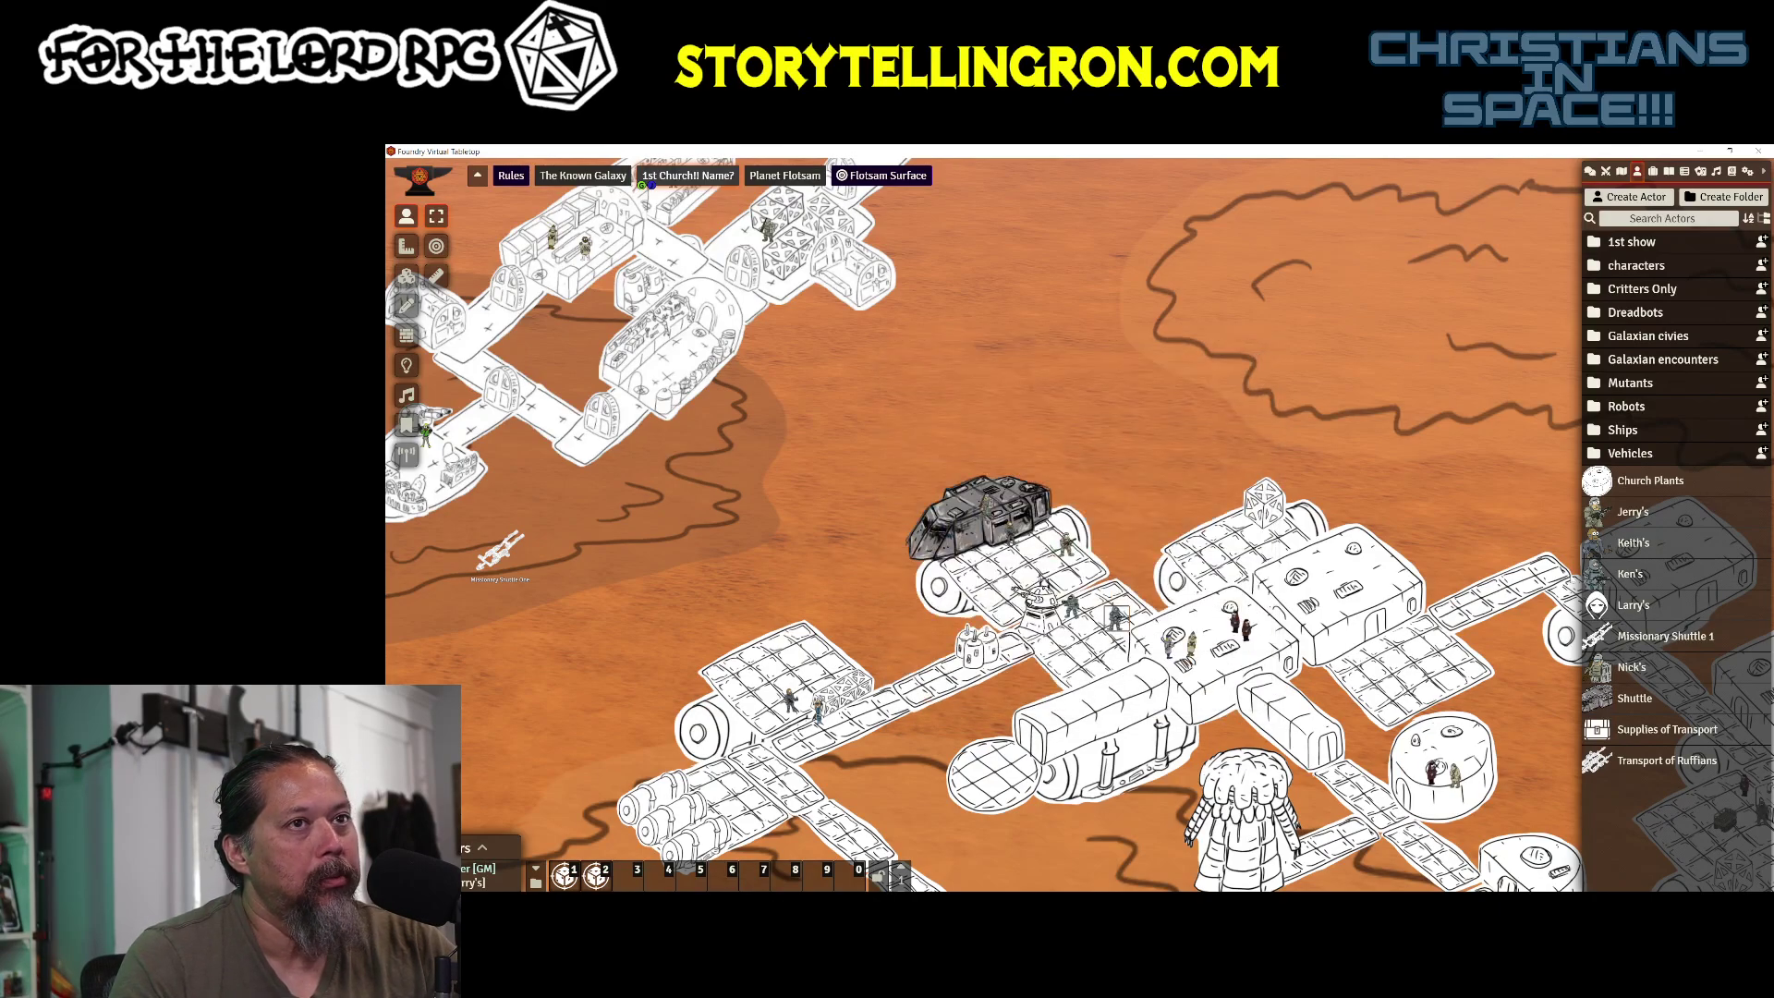
# Step: Reopen the character's simple sheet and check the identity settings of its prototype token
pyautogui.click(1631, 574)
pyautogui.click(1165, 351)
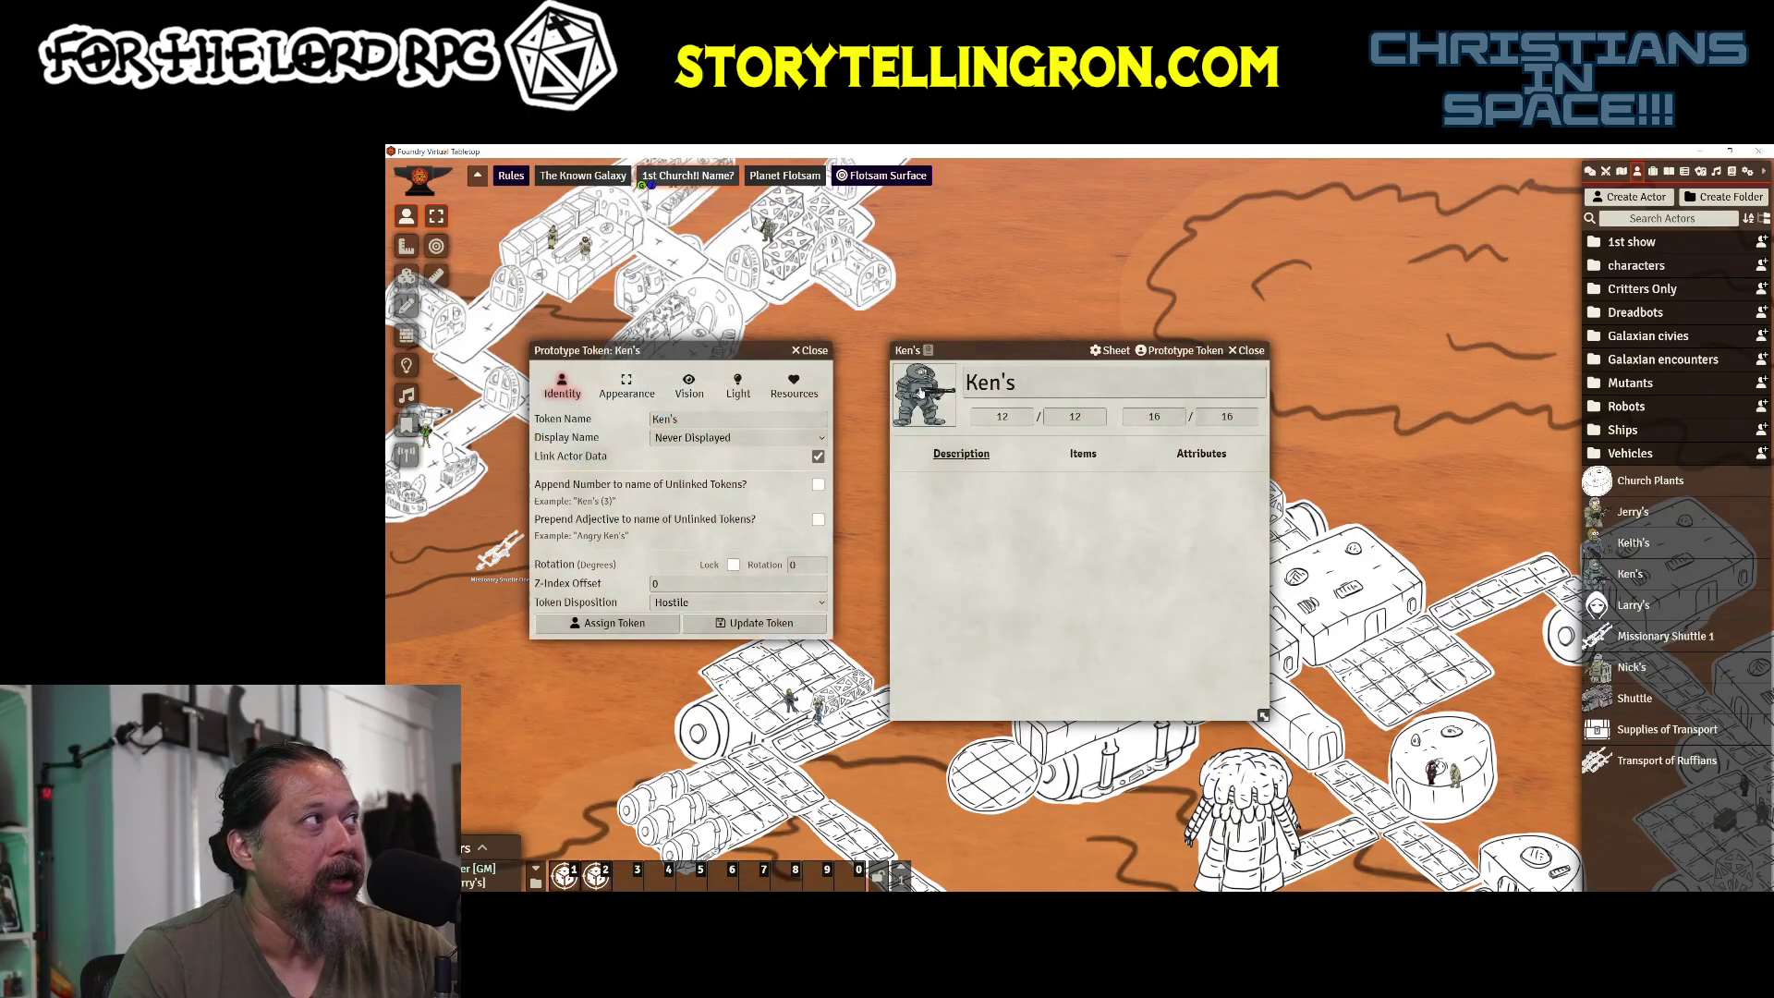
pyautogui.click(810, 350)
# Step: Switch the character back to the PDF Sheet, save the sheet configuration, and close the sheet
pyautogui.click(1113, 354)
pyautogui.click(1240, 400)
pyautogui.click(1201, 445)
pyautogui.click(1198, 498)
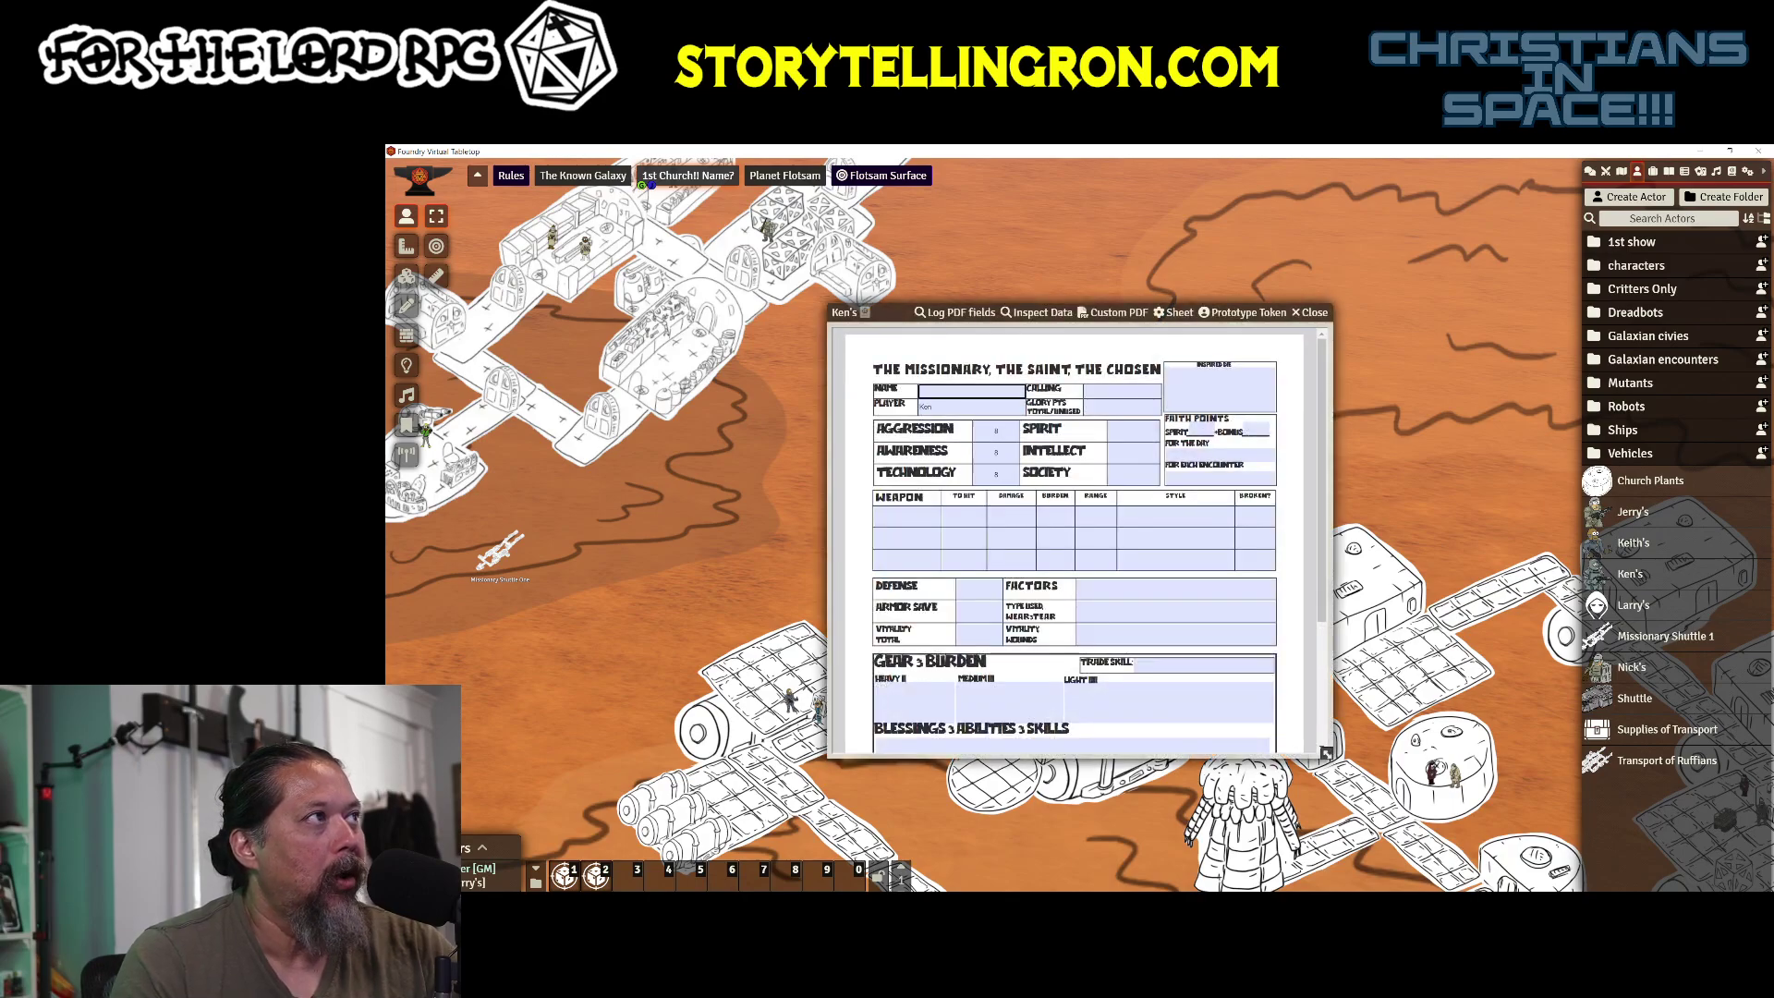
pyautogui.click(1310, 312)
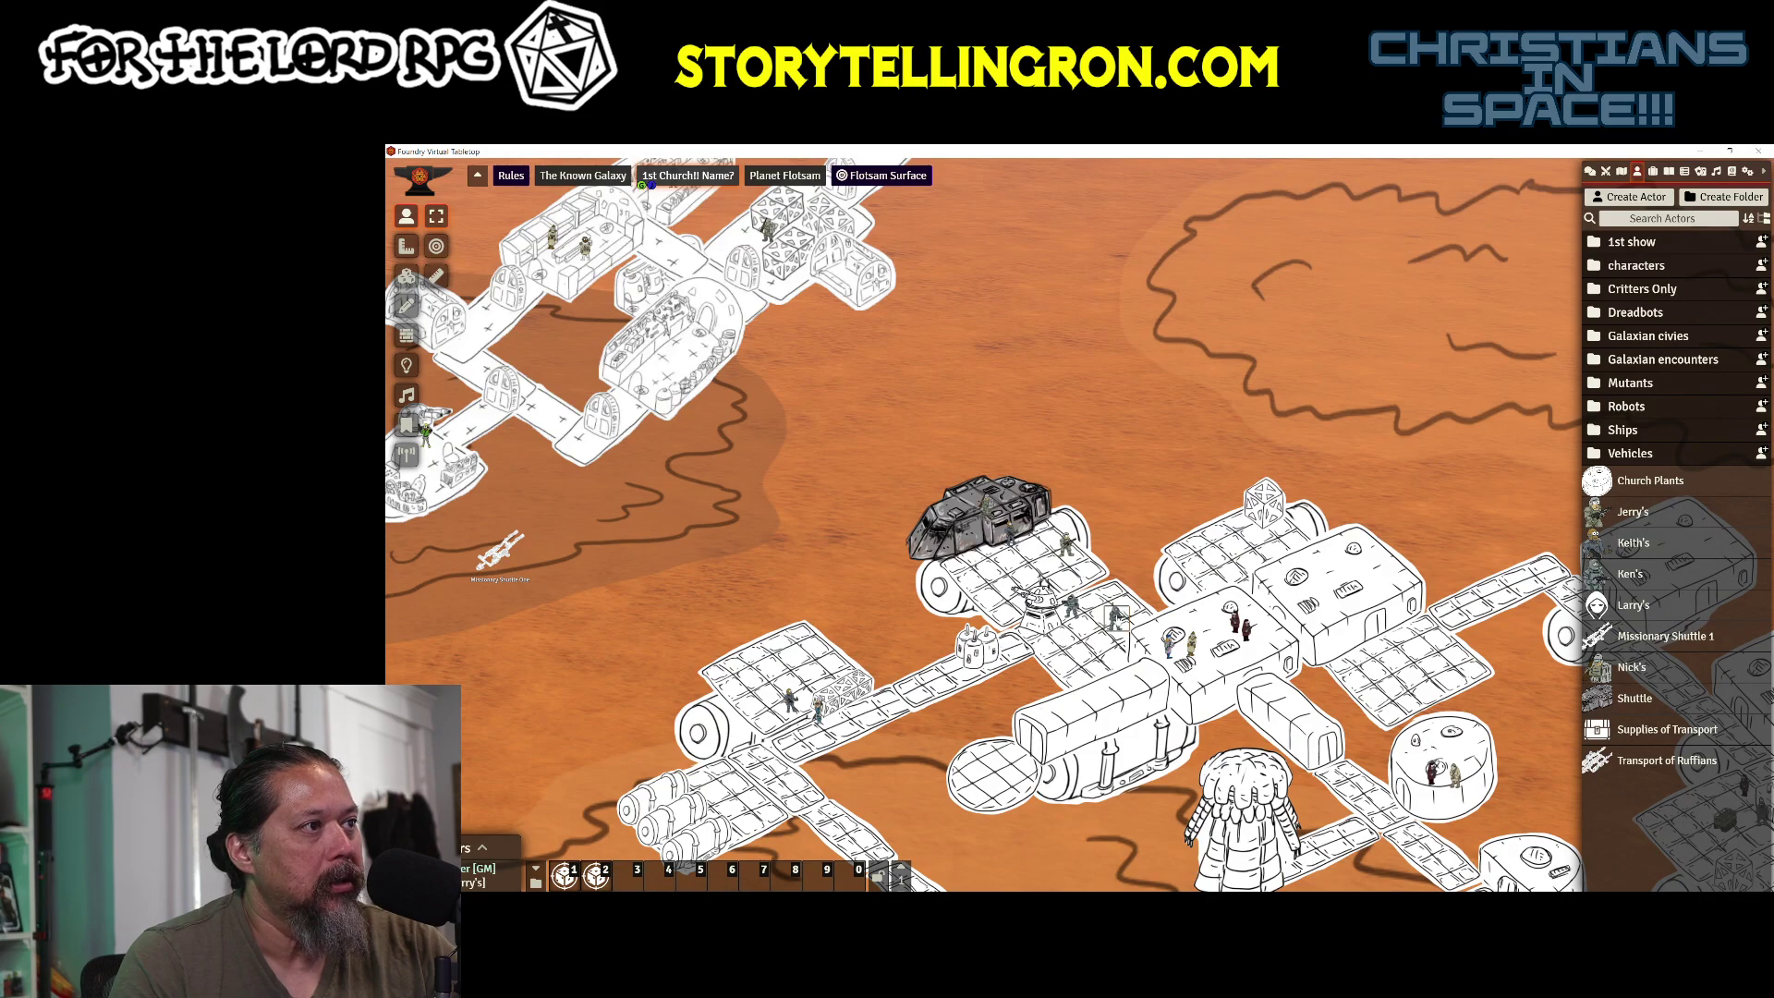
# Step: Display the resource values around the same character's token on the map for a closer check
pyautogui.rightClick(1118, 618)
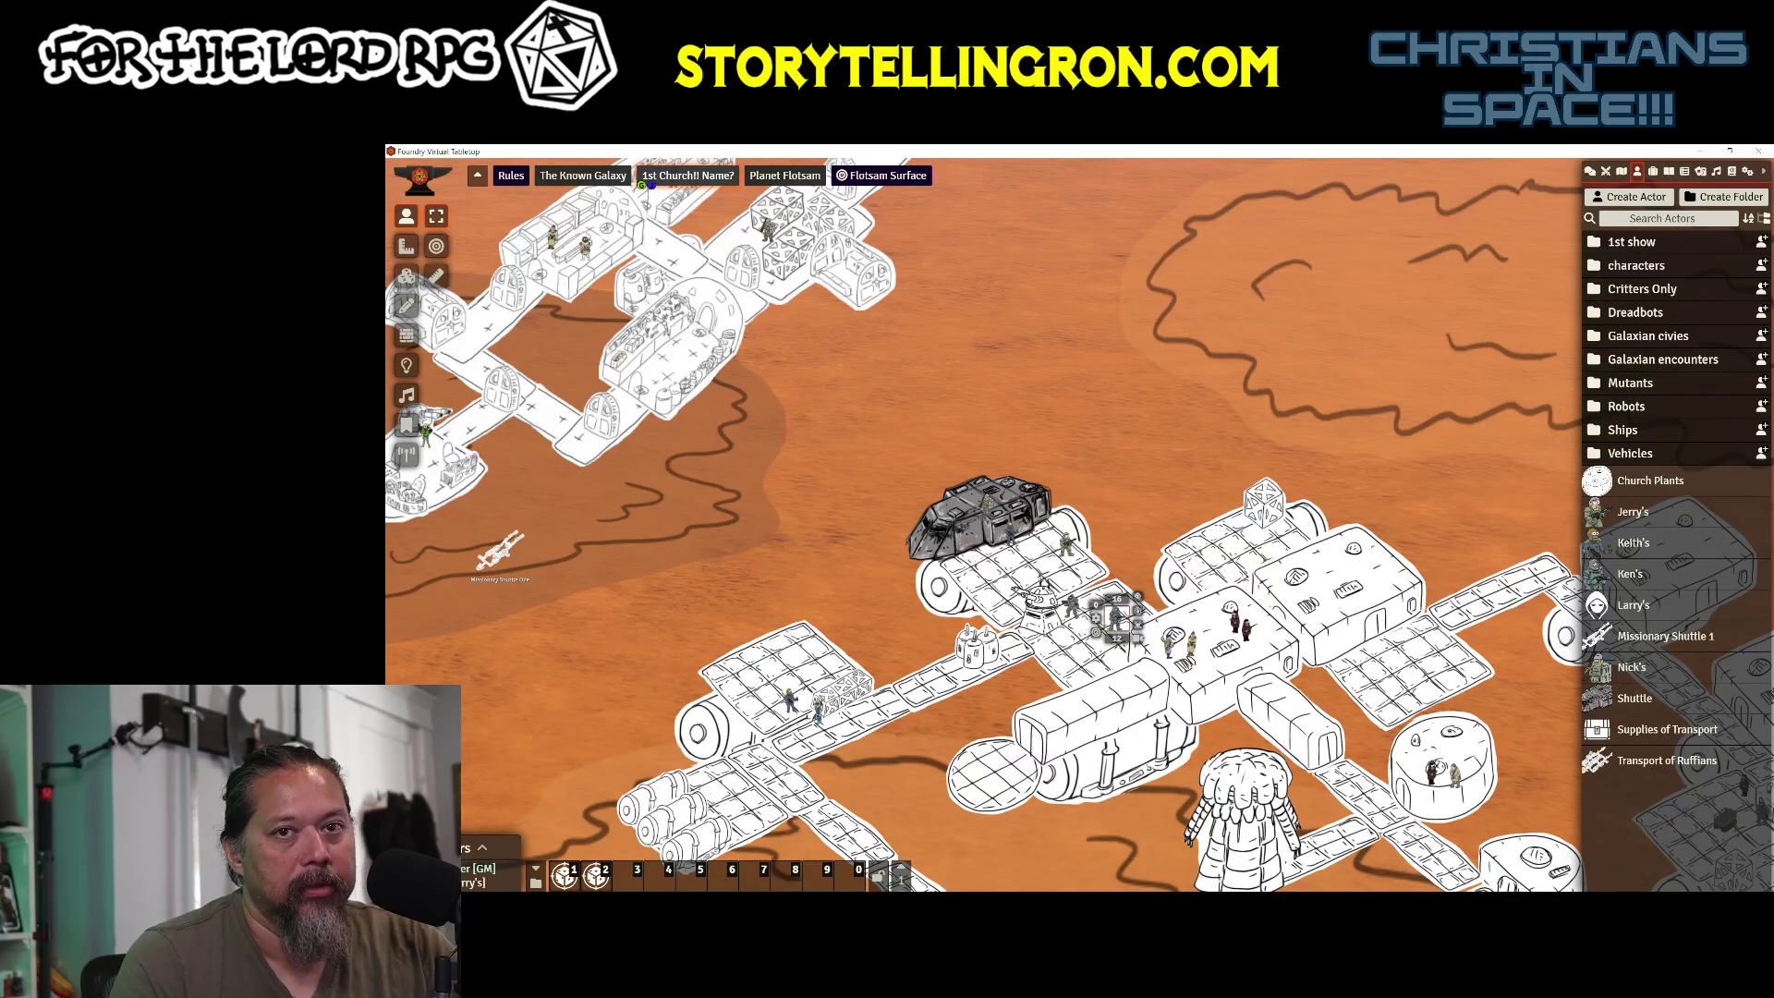
pyautogui.scroll(1, 1118, 618)
pyautogui.rightClick(1122, 632)
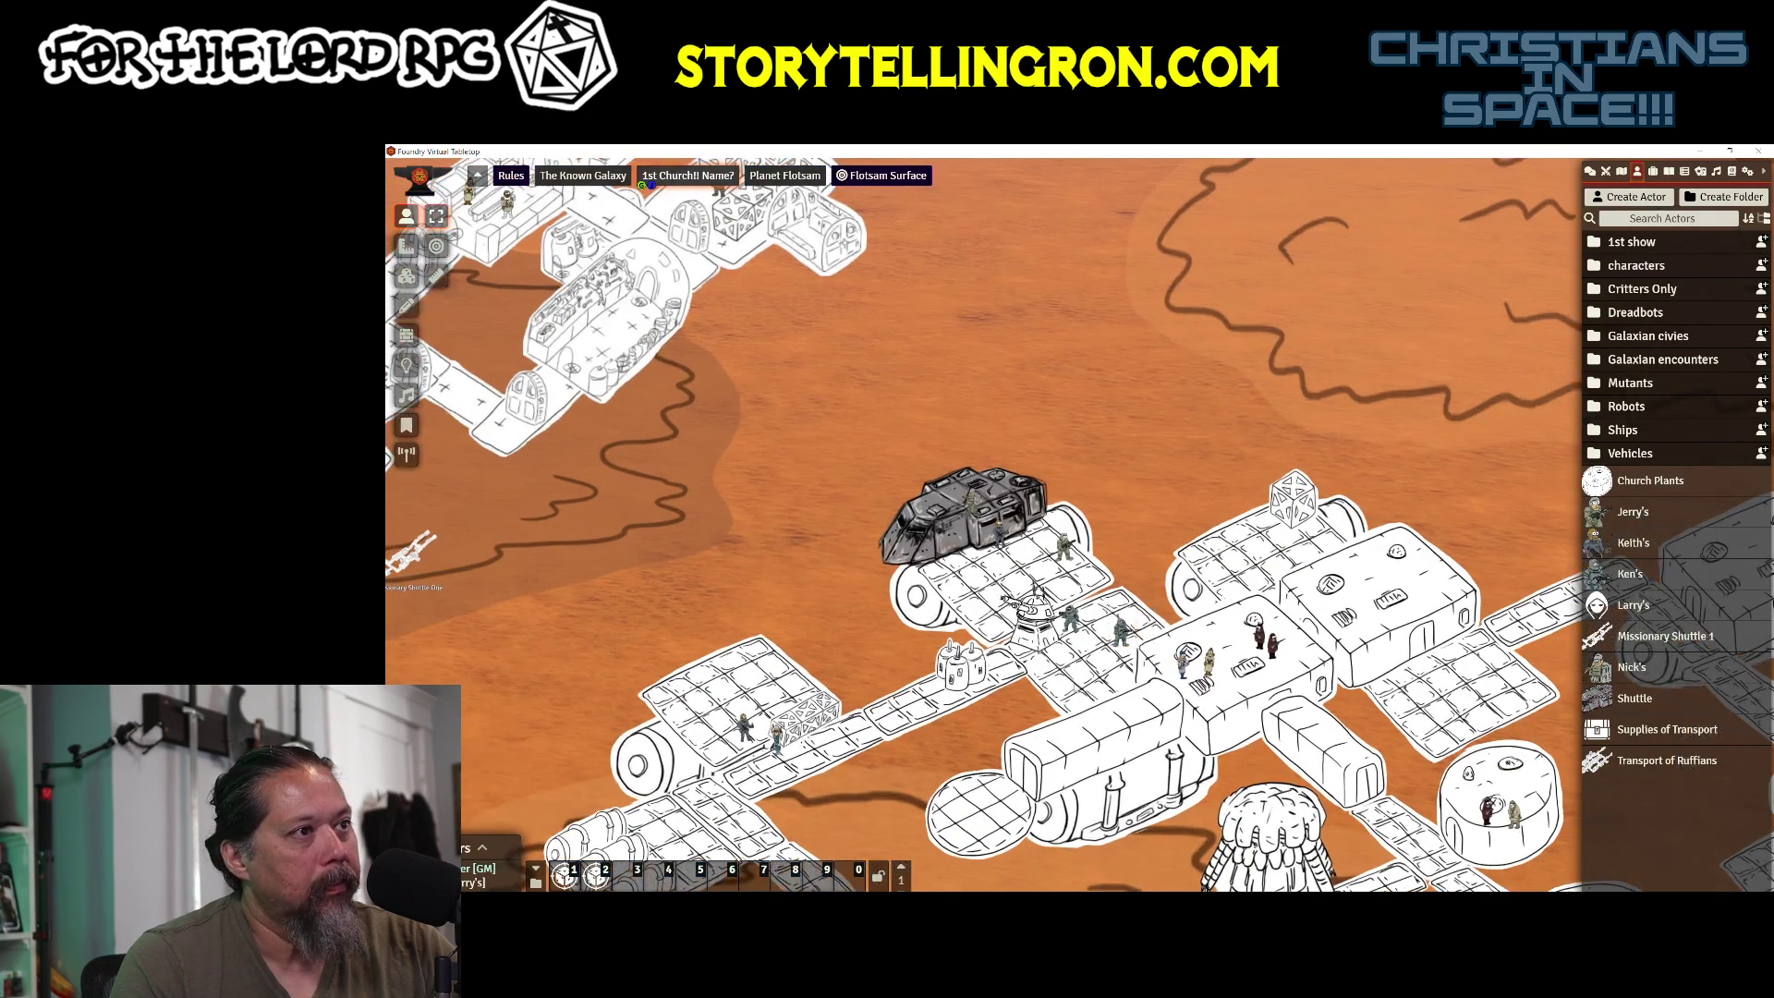